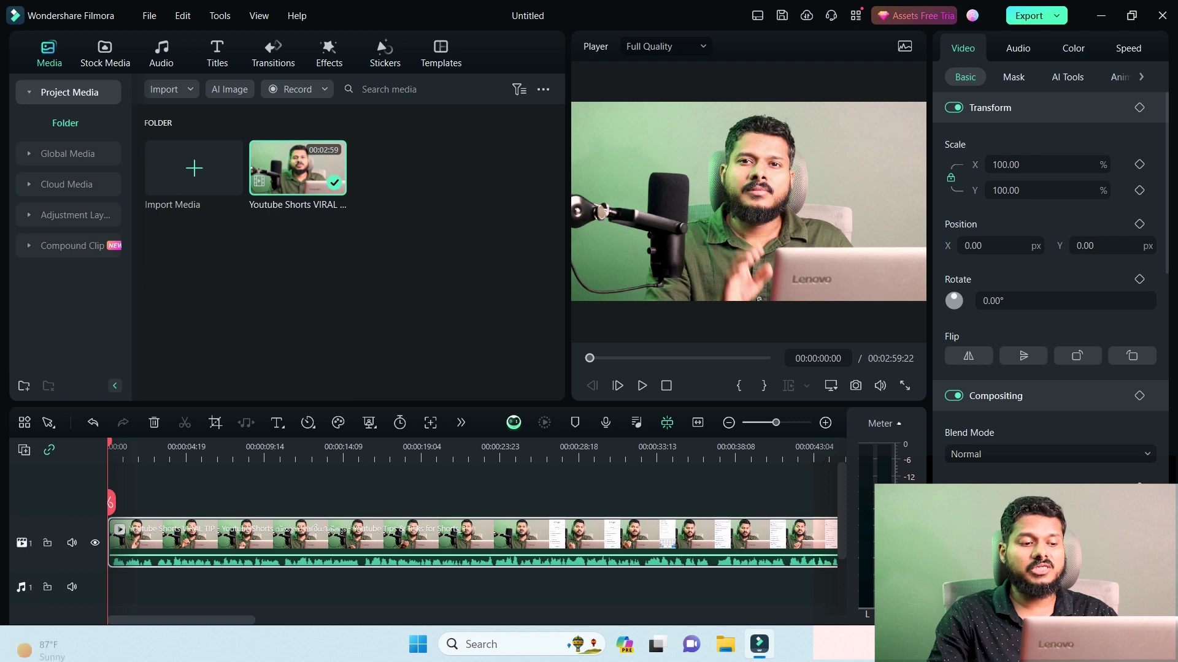
# Step: Split the clip on the timeline at 00:00:15:13 and 00:00:37:01, and delete the section between the two cuts
pyautogui.press('space')
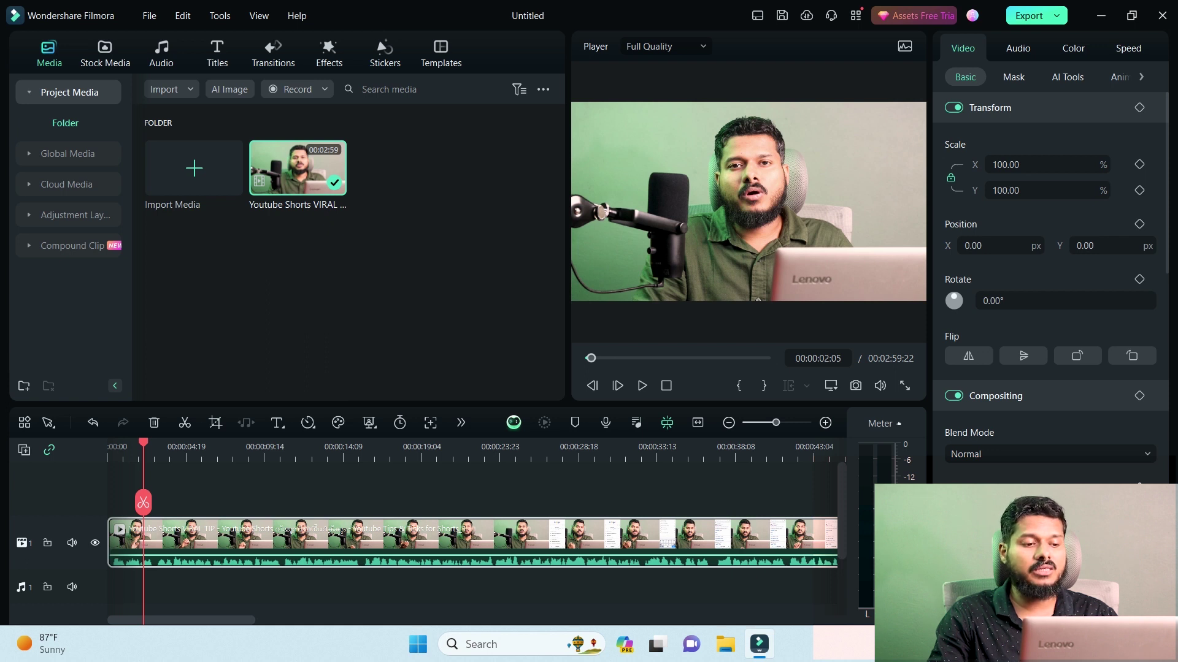
pyautogui.moveTo(143, 443); pyautogui.dragTo(210, 443)
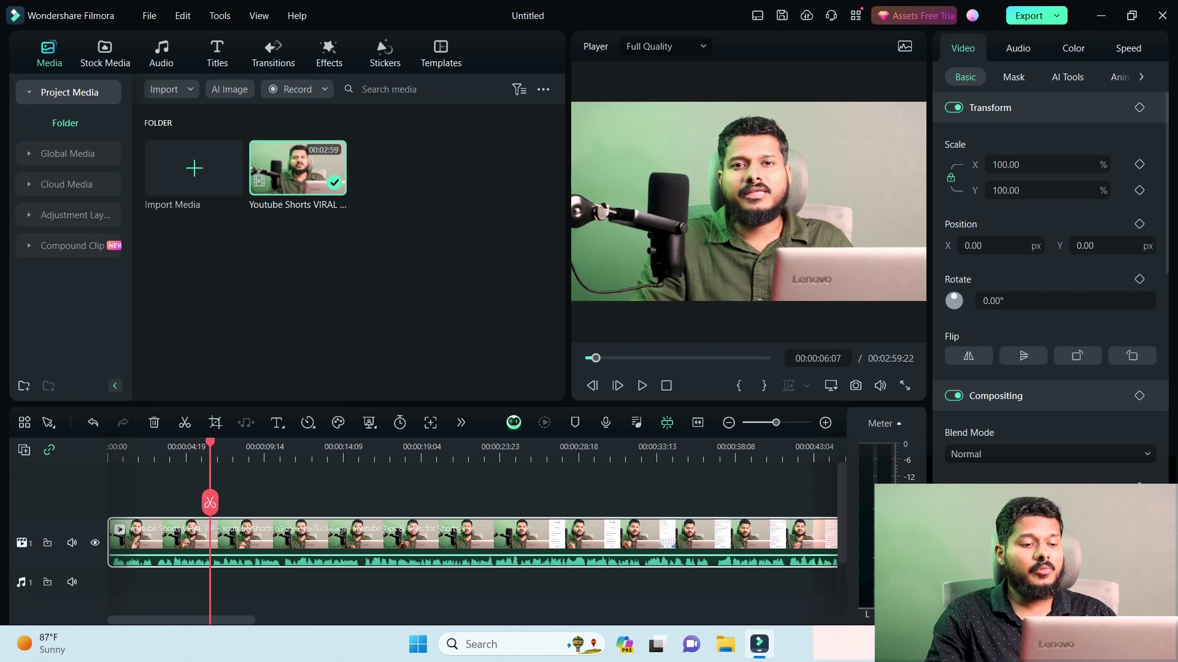
pyautogui.moveTo(210, 443); pyautogui.dragTo(362, 442)
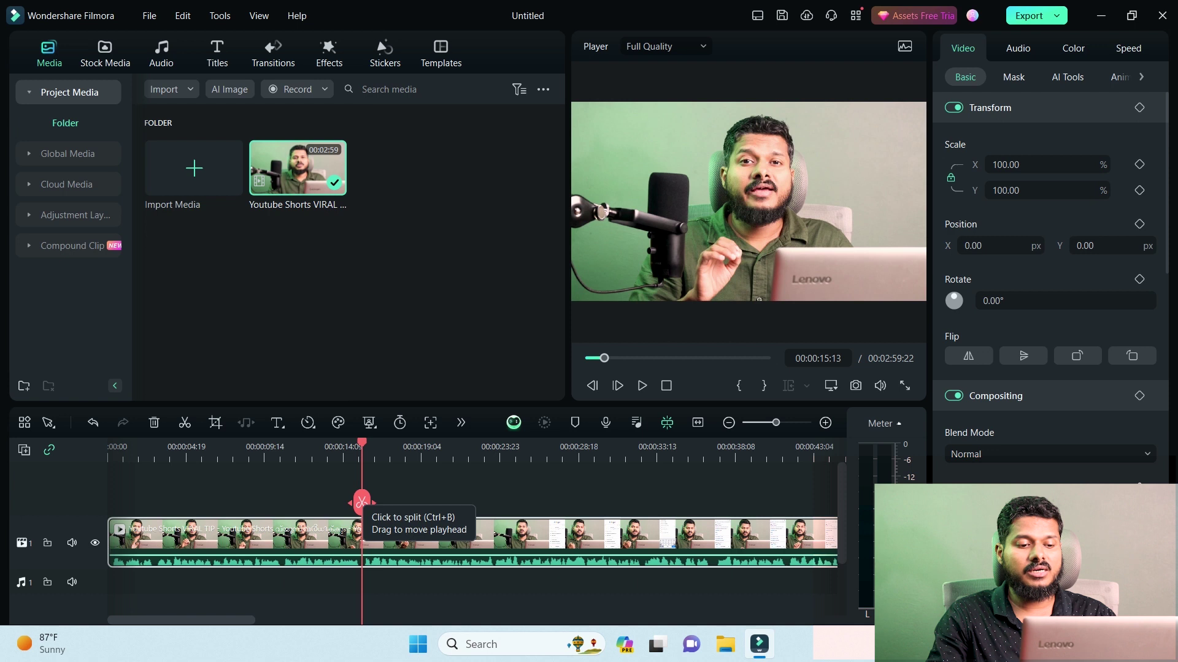
pyautogui.click(362, 502)
pyautogui.moveTo(362, 502); pyautogui.dragTo(713, 503)
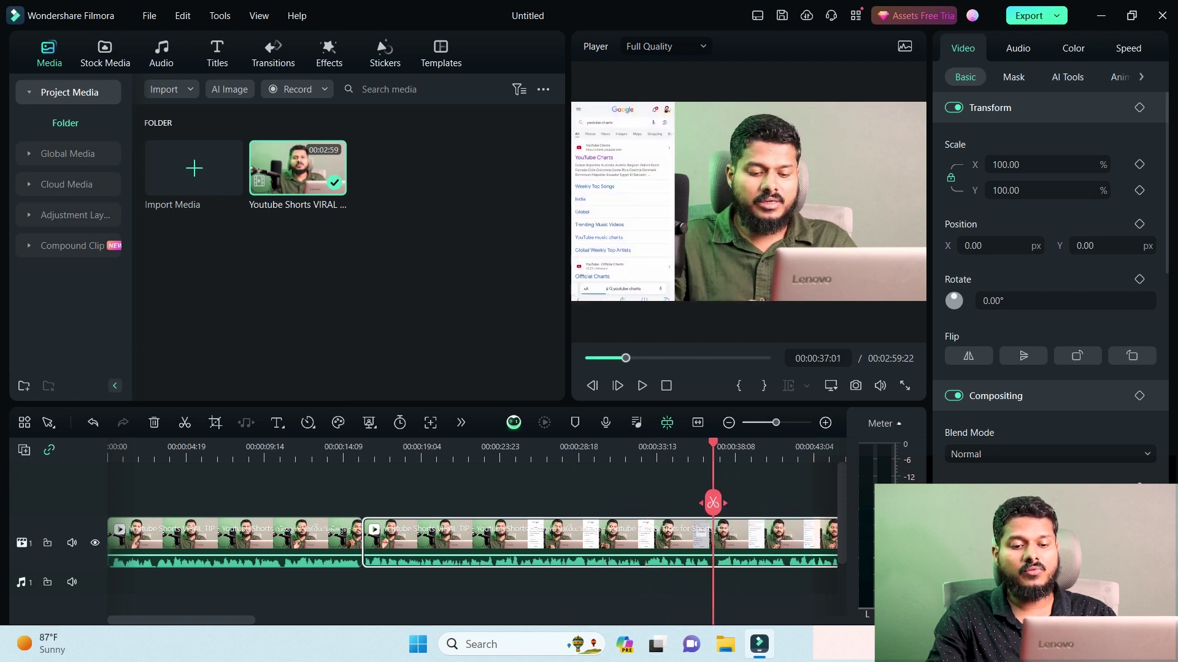
pyautogui.click(713, 503)
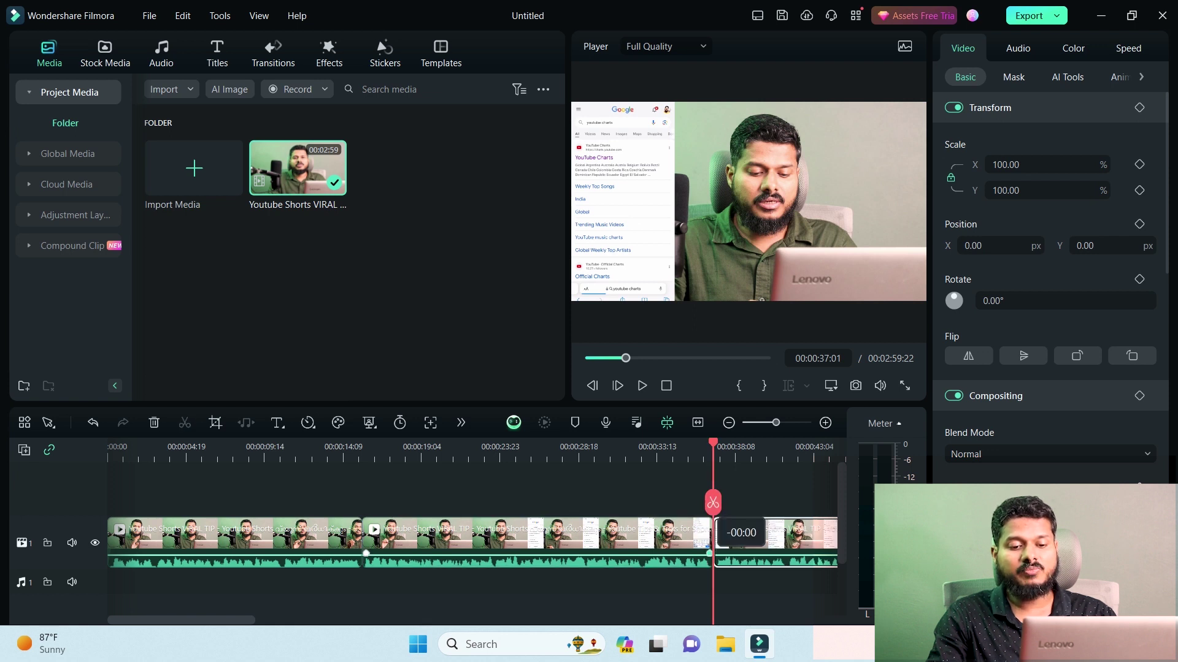
pyautogui.click(571, 539)
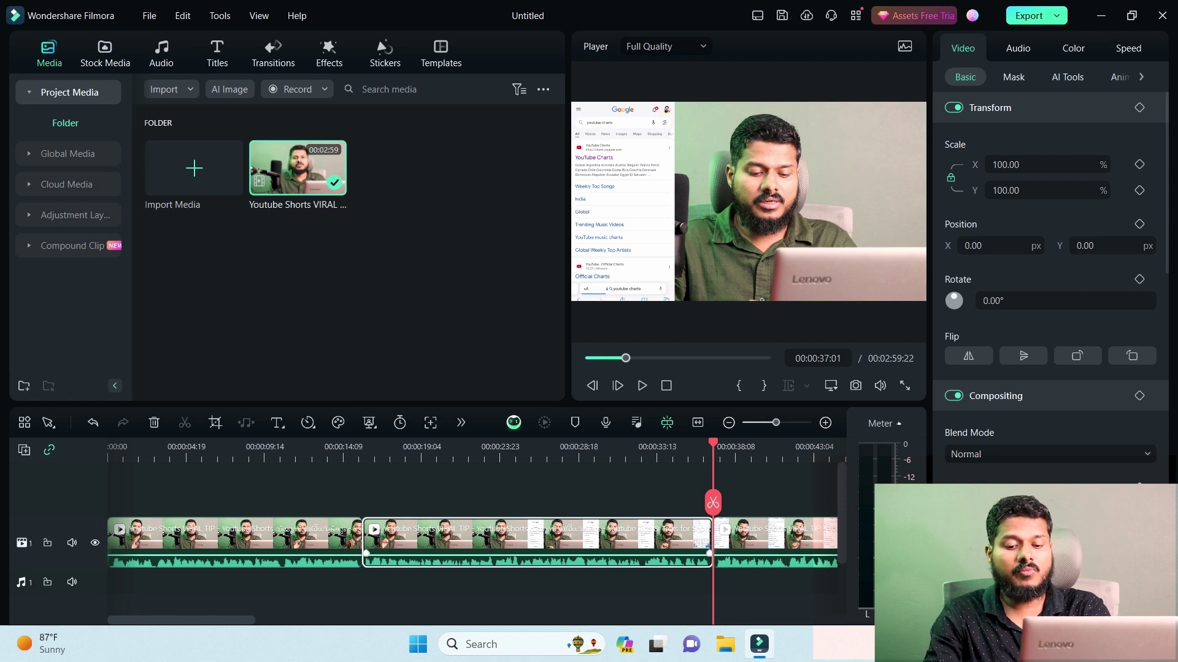
pyautogui.press('Delete')
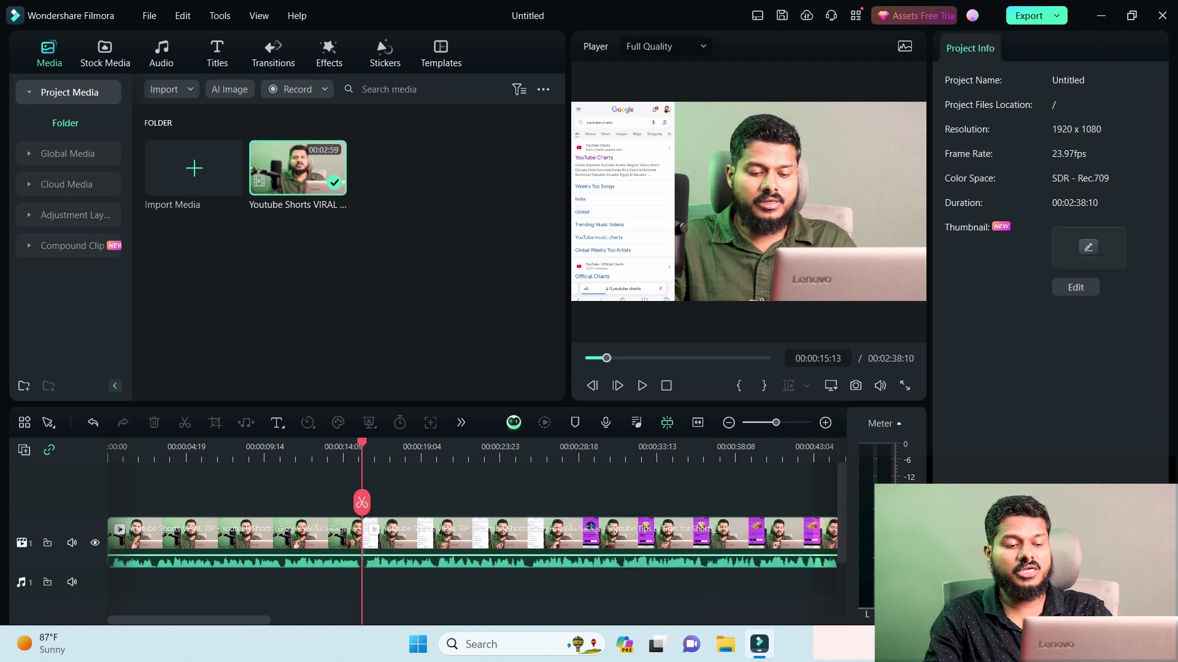
# Step: Step the playhead back about one second before the cut and review the join between the two remaining clips
pyautogui.press('Left')
pyautogui.press('Left')
pyautogui.press('Left')
pyautogui.press('Left')
pyautogui.press('Left')
pyautogui.press('Left')
pyautogui.press('Left')
pyautogui.press('Left')
pyautogui.press('Left')
pyautogui.press('Left')
pyautogui.press('Left')
pyautogui.press('Left')
pyautogui.press('Left')
pyautogui.press('Left')
pyautogui.press('Left')
pyautogui.press('Left')
pyautogui.press('Left')
pyautogui.press('Left')
pyautogui.press('Left')
pyautogui.press('Left')
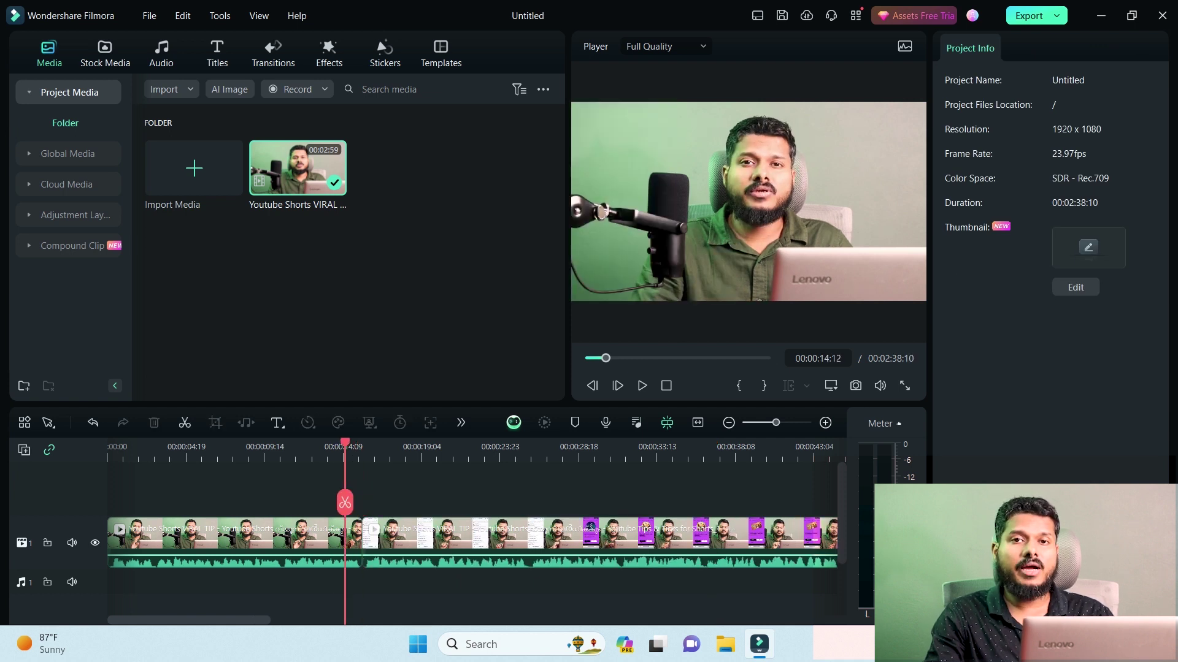
pyautogui.moveTo(345, 443)
pyautogui.mouseDown()
pyautogui.moveTo(329, 443)
pyautogui.moveTo(824, 442)
pyautogui.moveTo(118, 443)
pyautogui.moveTo(365, 443)
pyautogui.moveTo(317, 443)
pyautogui.moveTo(362, 443)
pyautogui.moveTo(341, 443)
pyautogui.mouseUp()
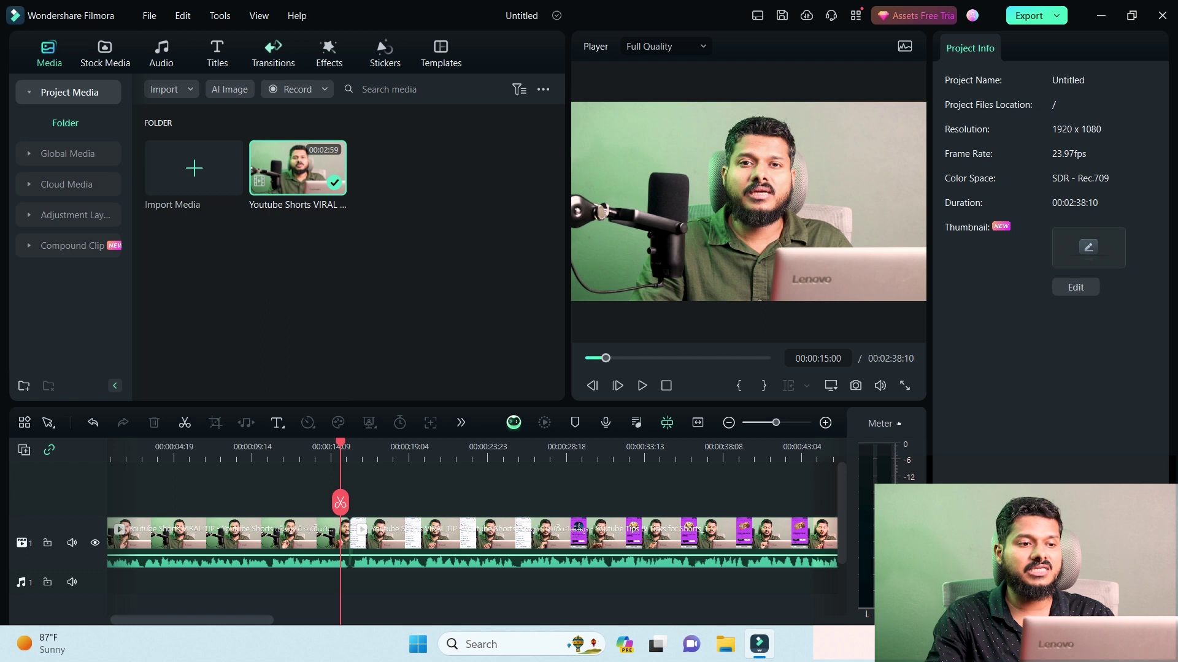
# Step: Add the trending Dissolve transition at the cut between the two clips and preview the blend
pyautogui.hotkey('alt', '4')
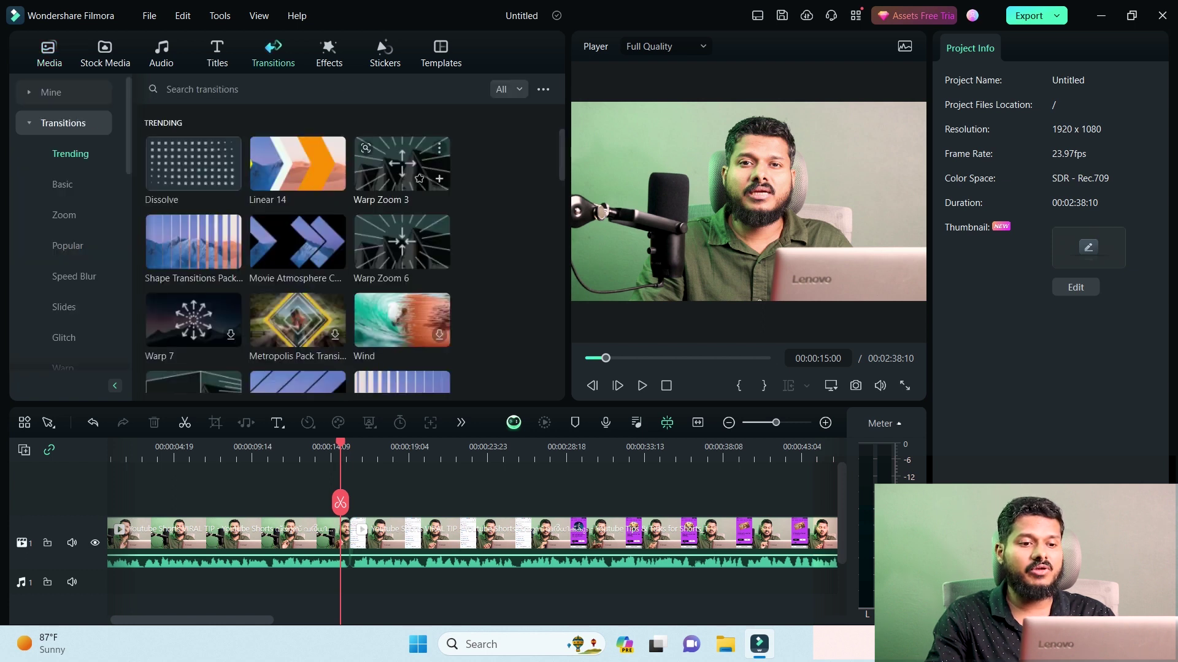
pyautogui.scroll(-10, 349, 252)
pyautogui.scroll(-3, 350, 251)
pyautogui.scroll(12, 349, 252)
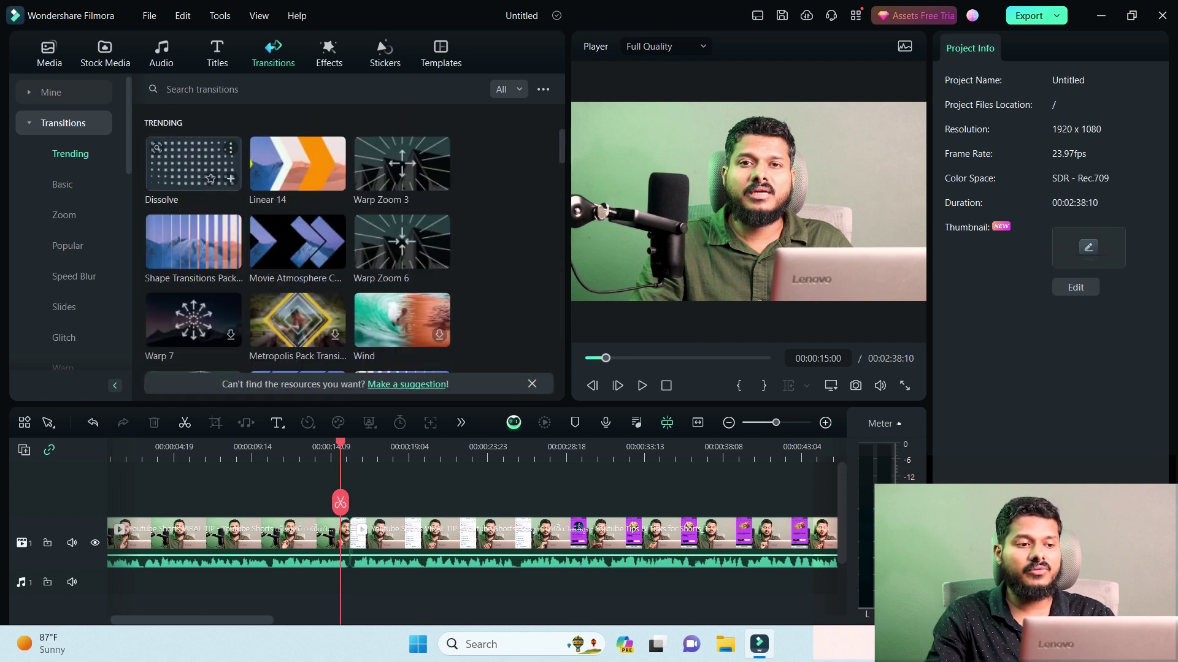
pyautogui.click(193, 163)
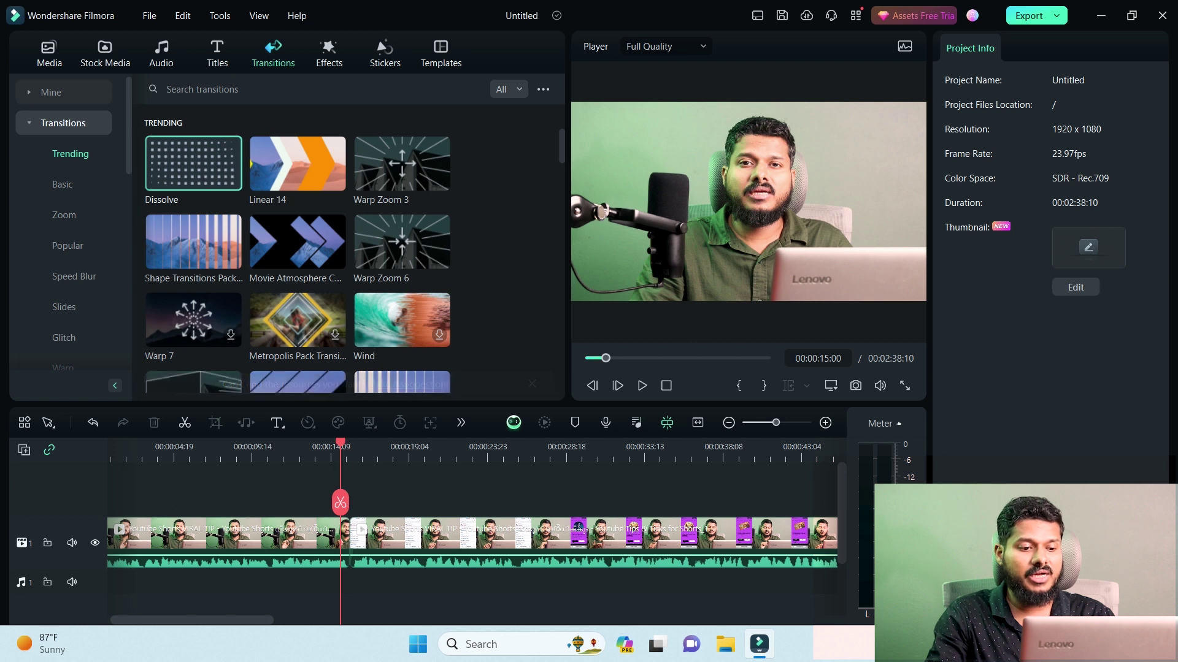
pyautogui.moveTo(193, 163); pyautogui.dragTo(350, 546)
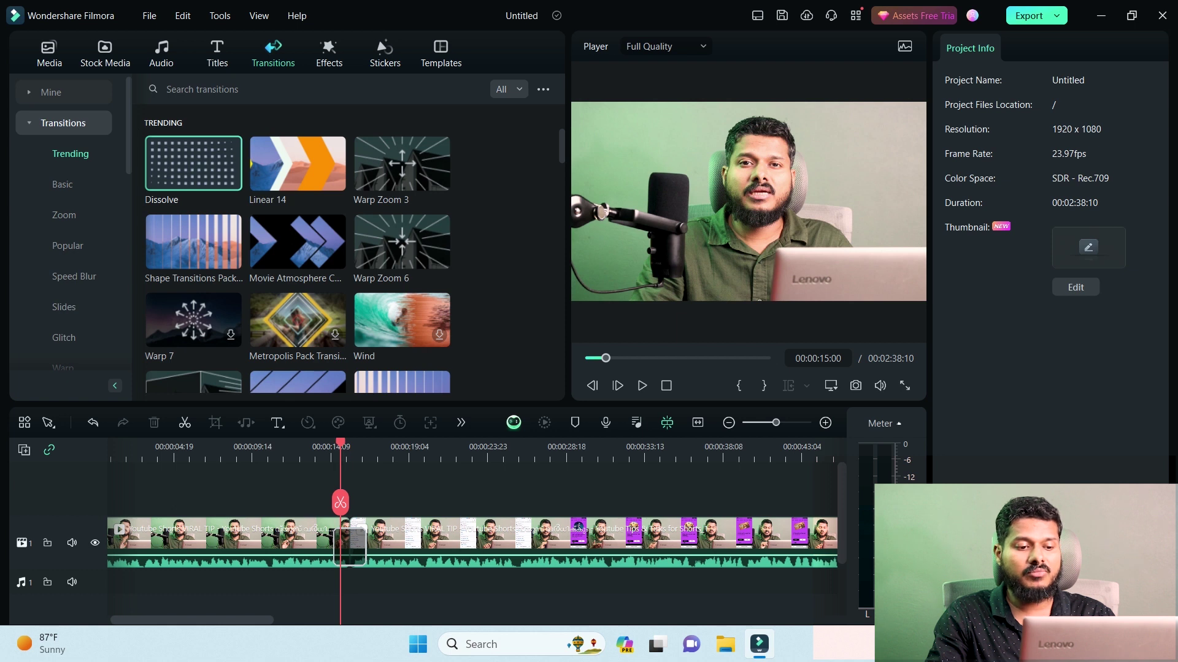
pyautogui.moveTo(350, 546); pyautogui.dragTo(350, 547)
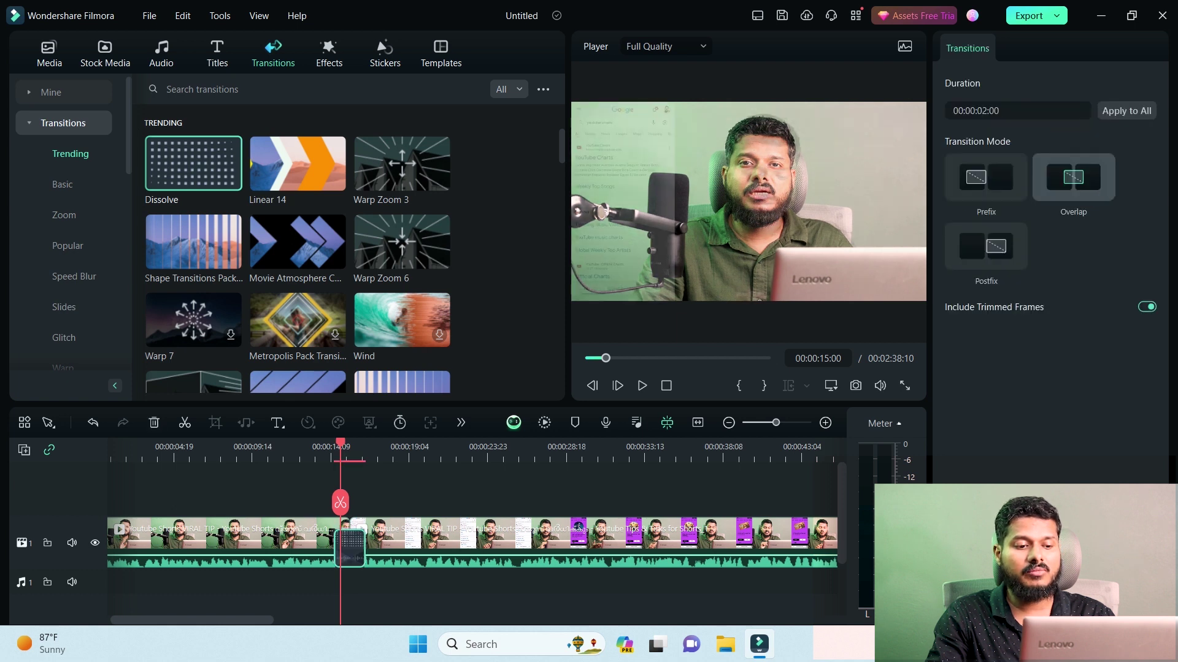
pyautogui.moveTo(341, 443)
pyautogui.mouseDown()
pyautogui.moveTo(323, 443)
pyautogui.moveTo(374, 443)
pyautogui.moveTo(306, 442)
pyautogui.moveTo(366, 443)
pyautogui.moveTo(334, 443)
pyautogui.moveTo(354, 443)
pyautogui.mouseUp()
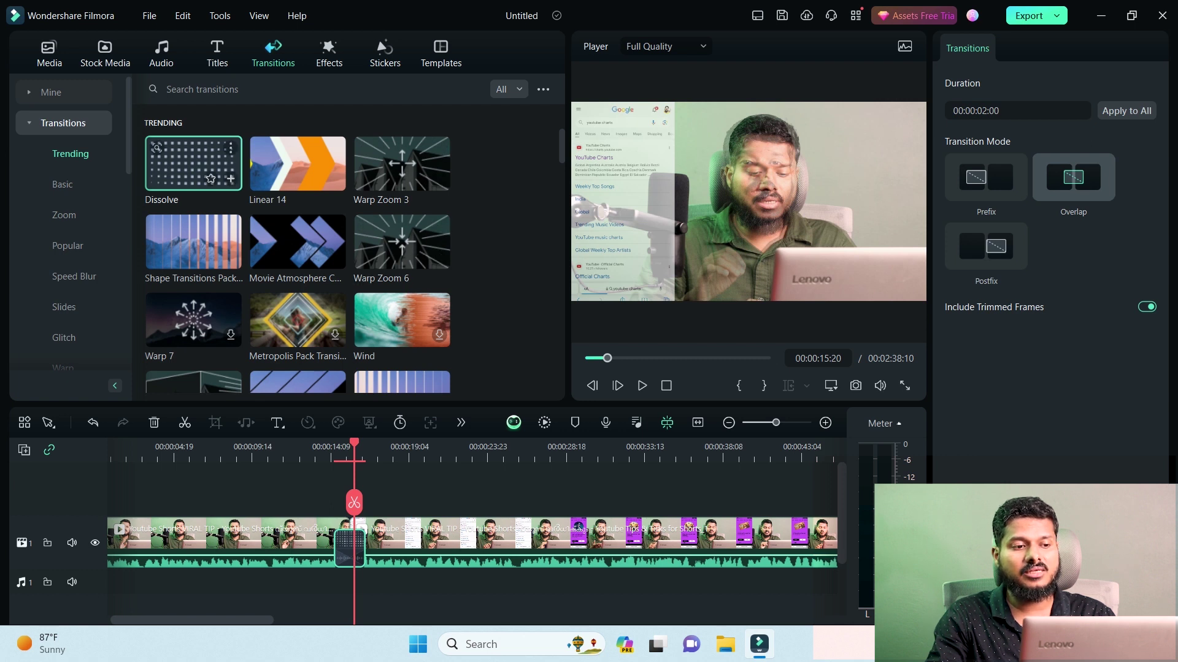
# Step: Mark the Dissolve transition as a favorite and show the favorite transitions
pyautogui.click(210, 178)
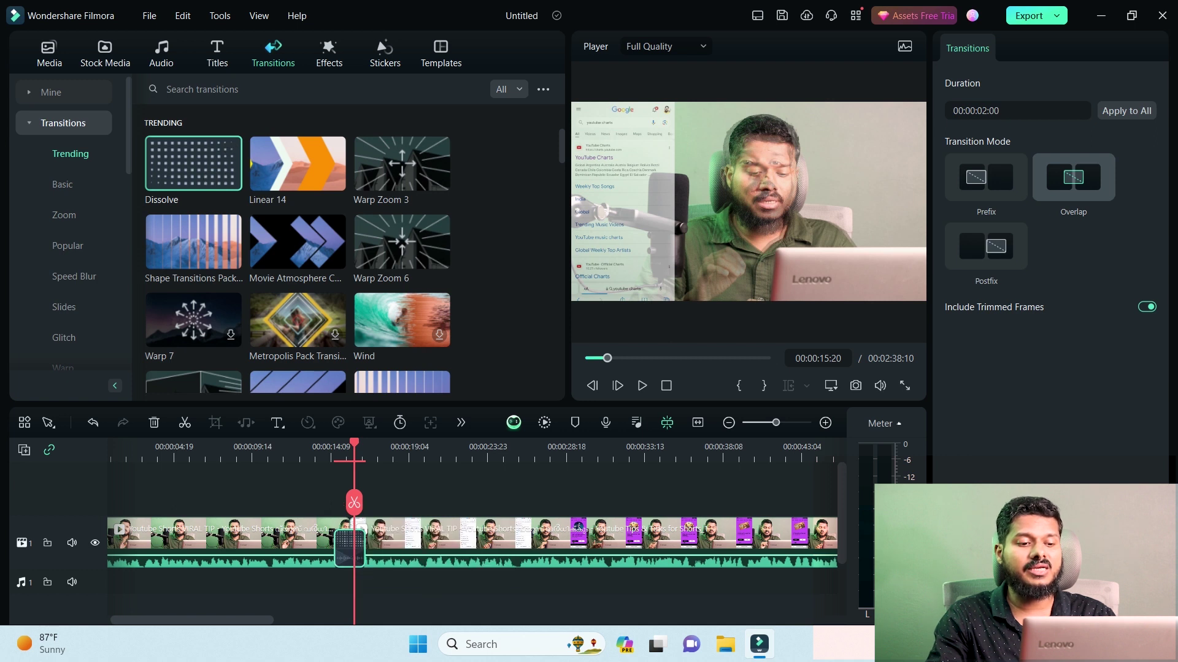
pyautogui.press('Down')
pyautogui.press('Down')
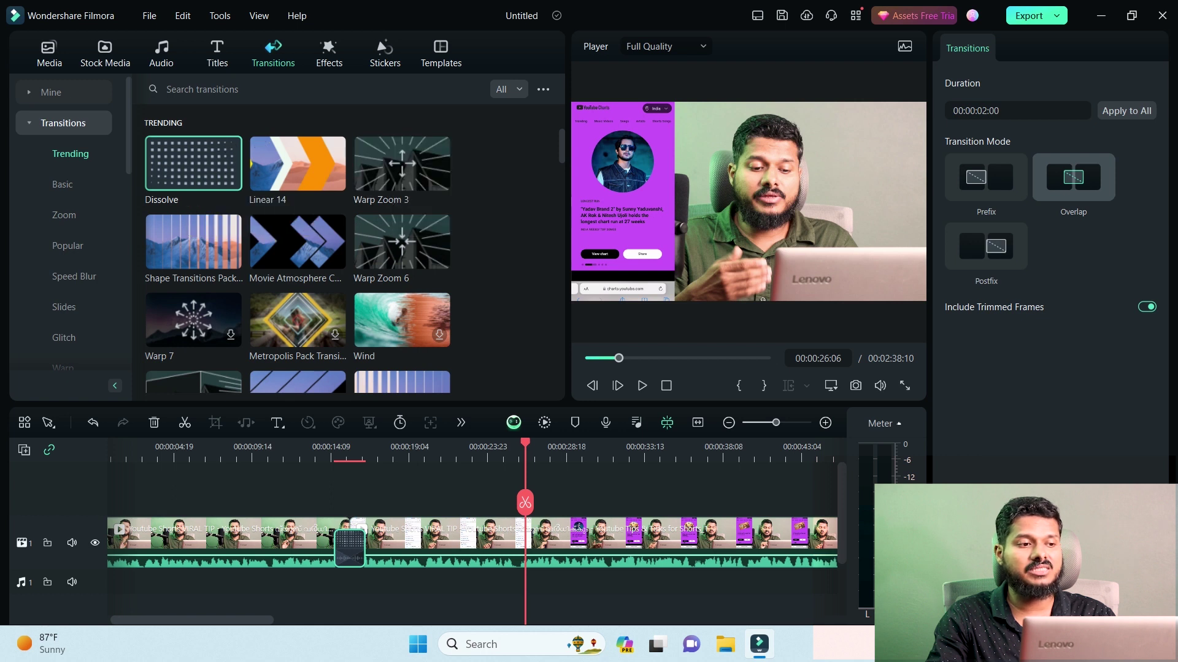
pyautogui.click(48, 92)
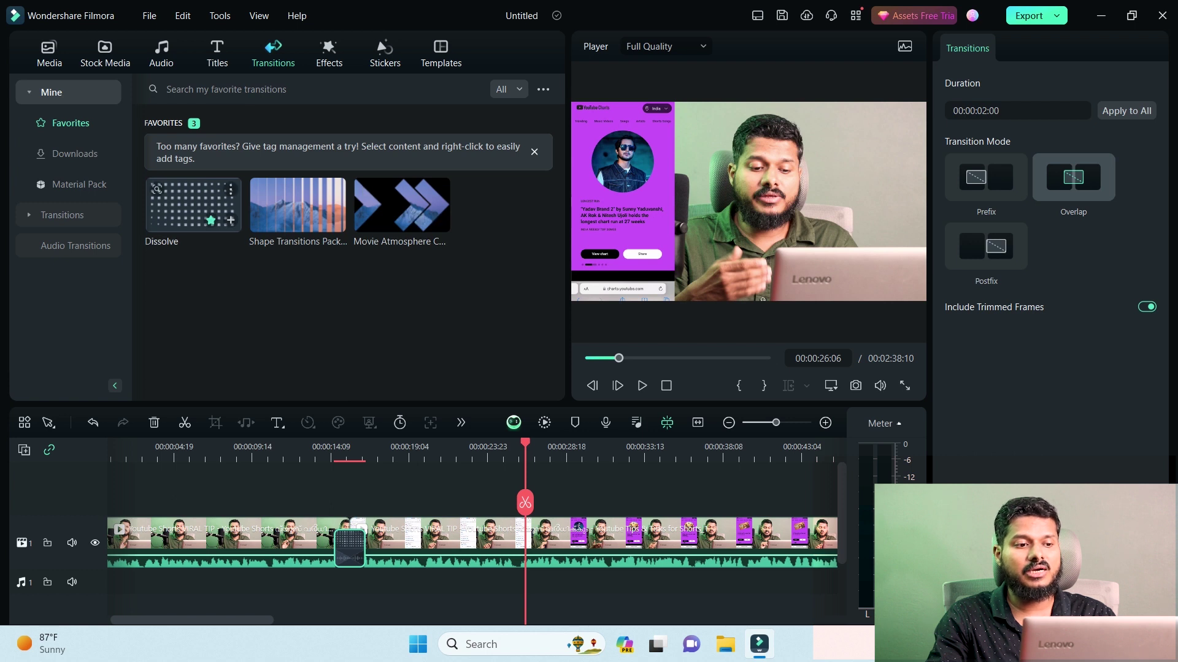
# Step: Undo the transition, the cuts and the placement of the Youtube Shorts clip until the timeline is empty
pyautogui.click(655, 451)
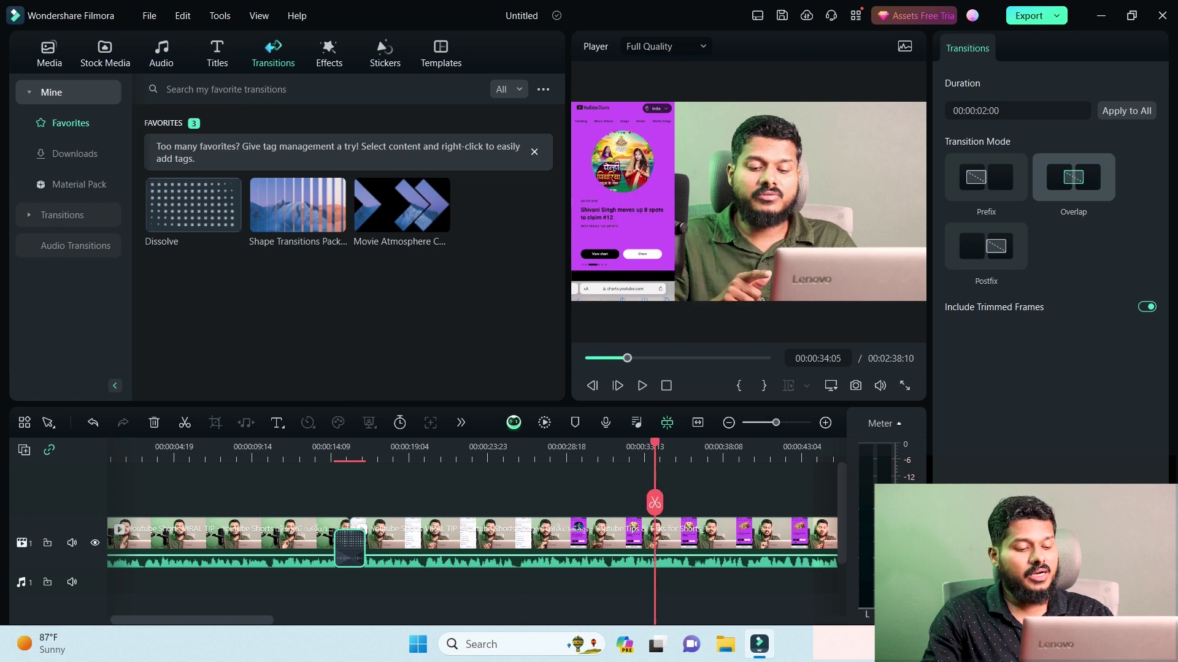
pyautogui.hotkey('ctrl', 'z')
pyautogui.hotkey('ctrl', 'z')
pyautogui.hotkey('ctrl', 'z')
pyautogui.hotkey('ctrl', 'z')
pyautogui.hotkey('ctrl', 'z')
pyautogui.hotkey('ctrl', 'z')
pyautogui.hotkey('ctrl', 'z')
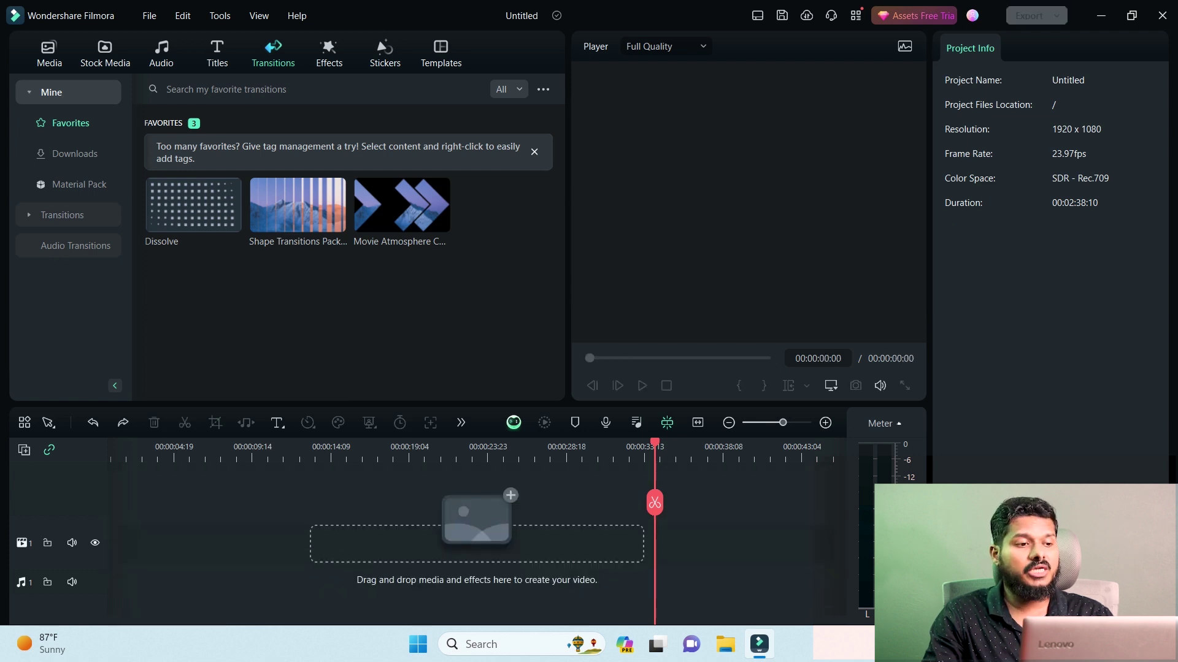
# Step: Import the MVI_3420 video into the project media and place it on the video track
pyautogui.click(49, 52)
pyautogui.click(193, 168)
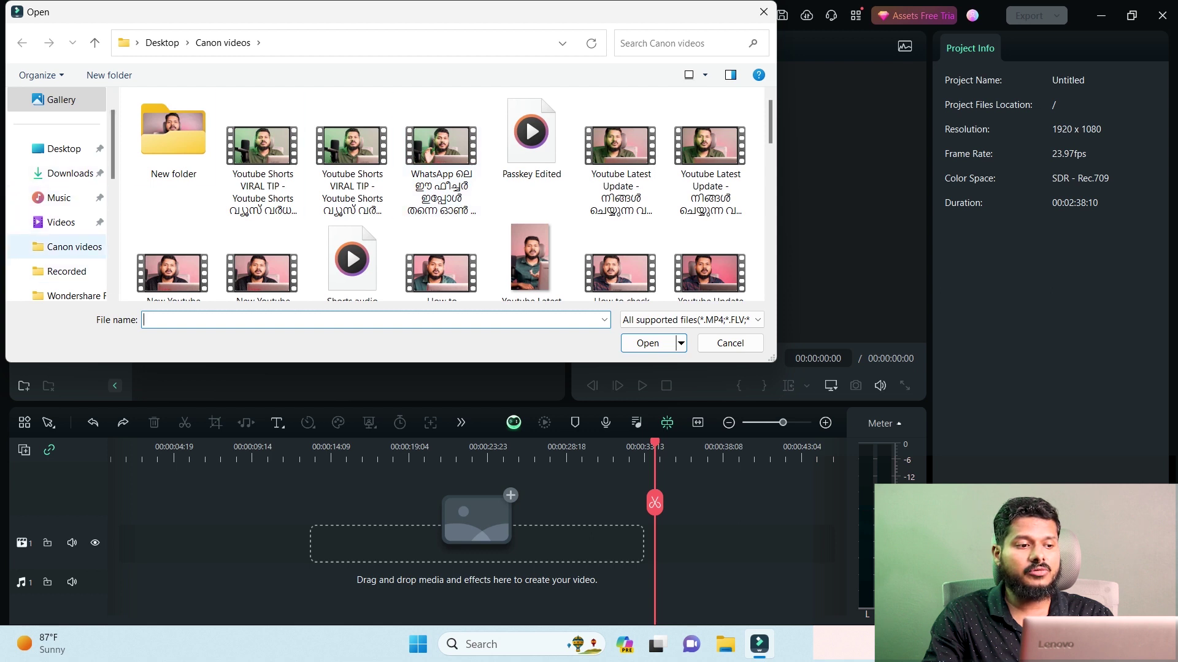
pyautogui.click(63, 149)
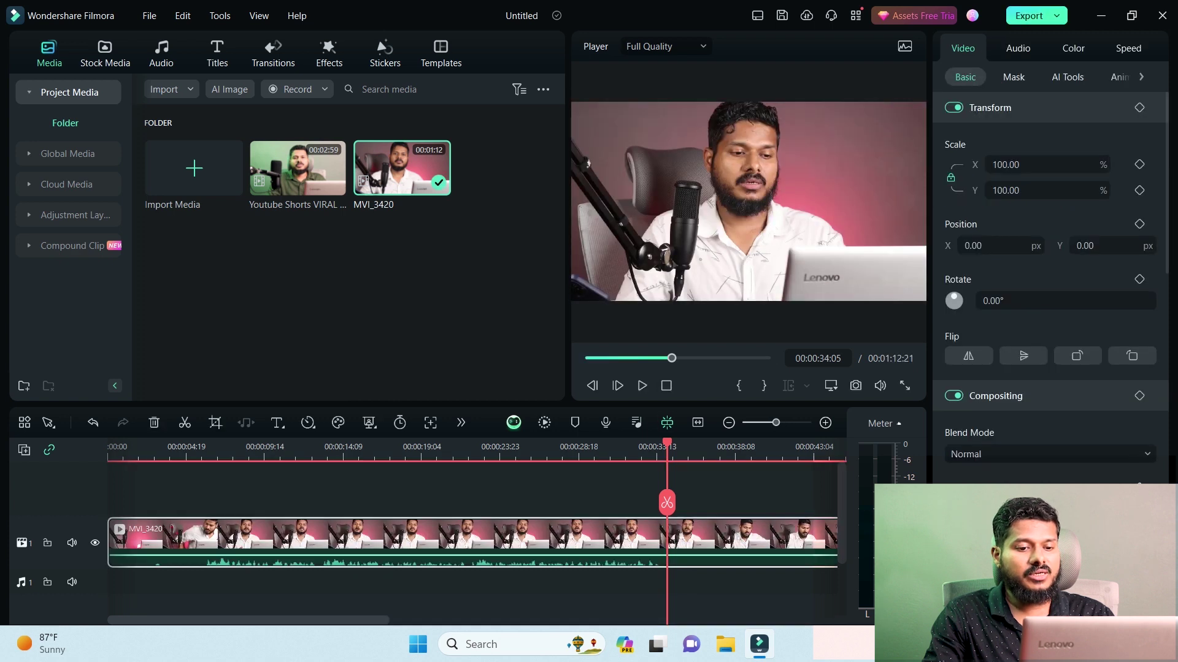
# Step: Move the playhead to 00:00:11:07, examine the customization options of the timeline toolbar, and save the toolbar layout
pyautogui.moveTo(667, 443); pyautogui.dragTo(292, 443)
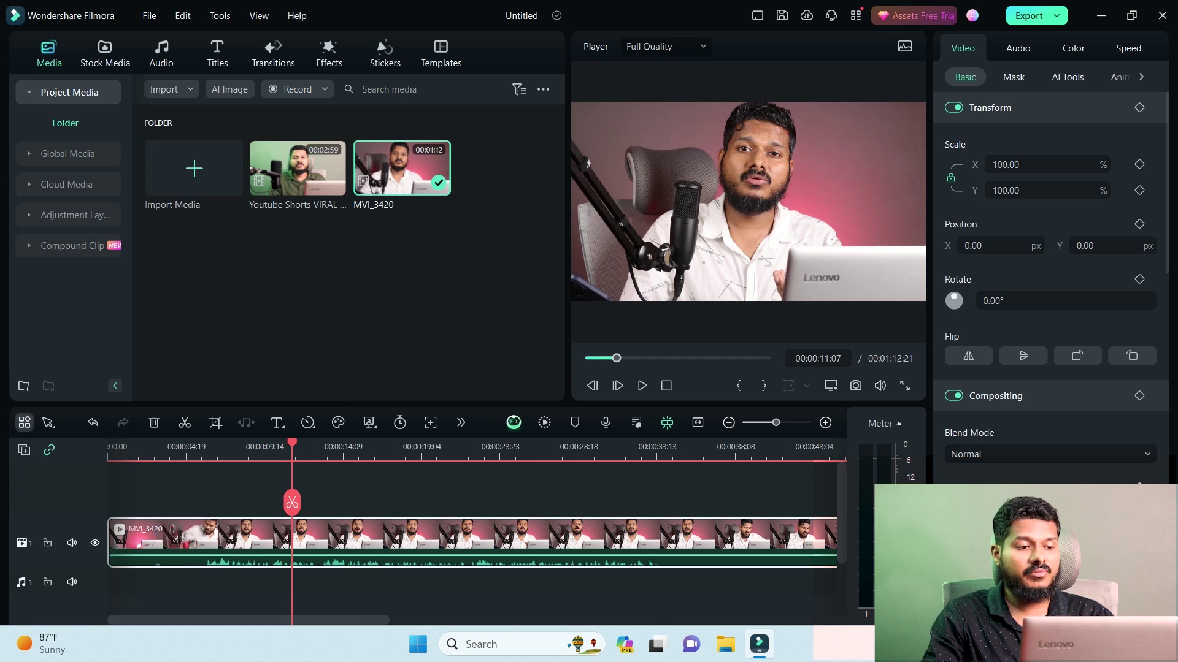
pyautogui.click(24, 423)
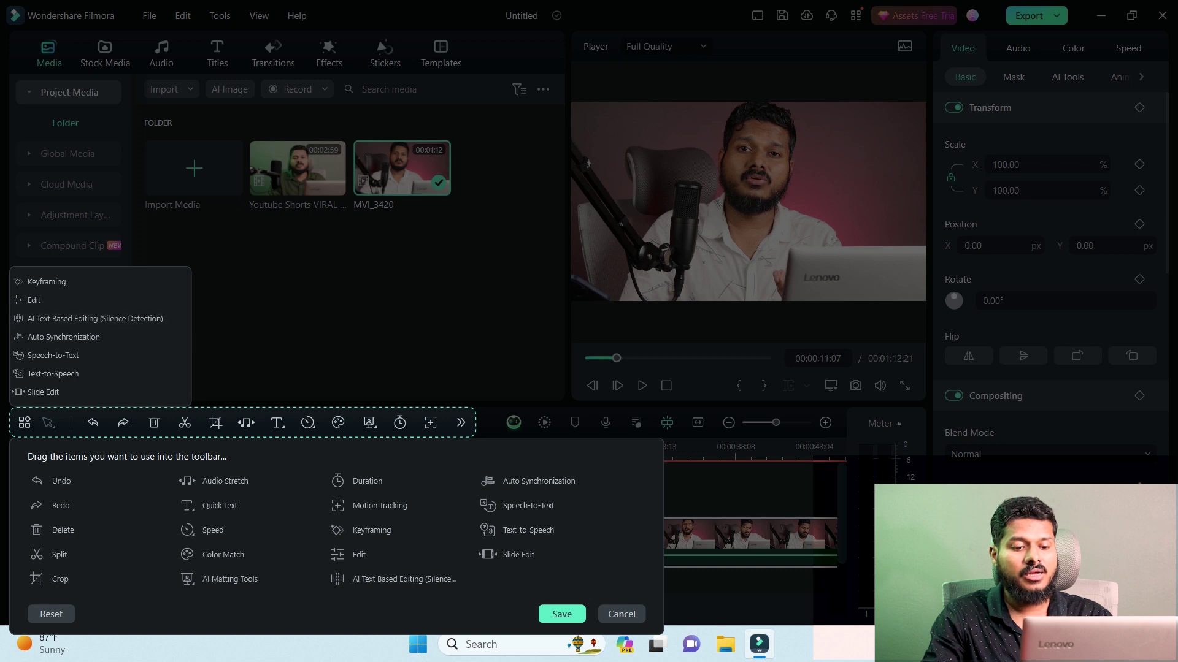
pyautogui.click(561, 614)
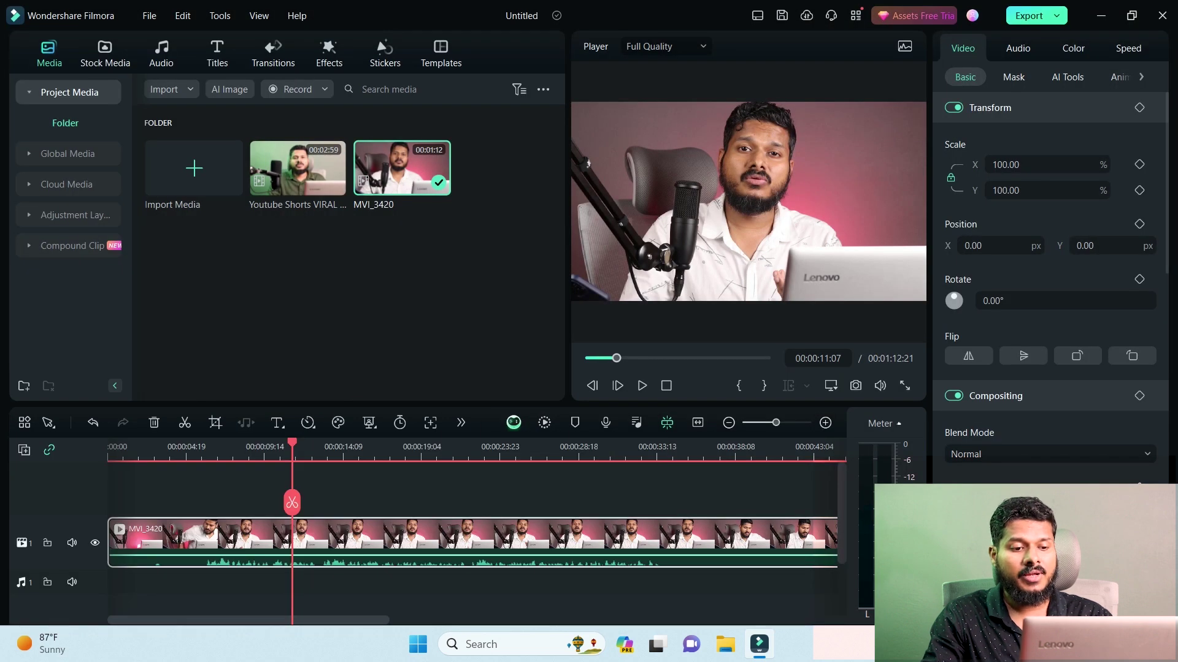
# Step: Try removing the silent parts of the MVI_3420 clip with sound-based silence detection, and undo the result
pyautogui.click(461, 422)
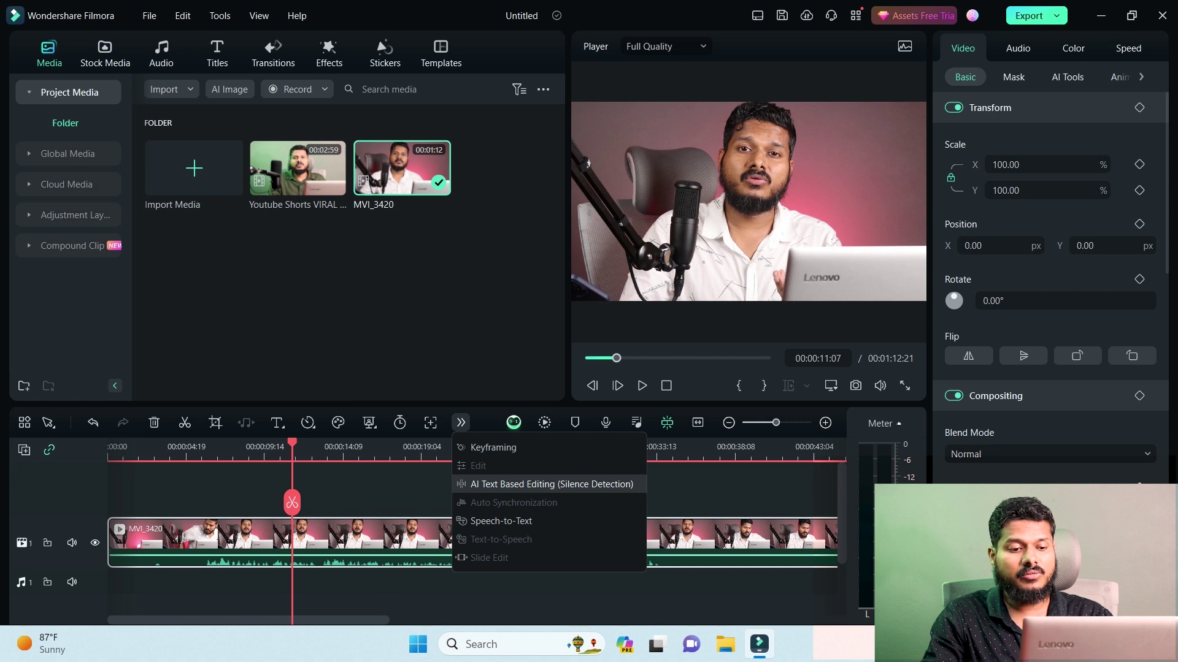
pyautogui.click(551, 484)
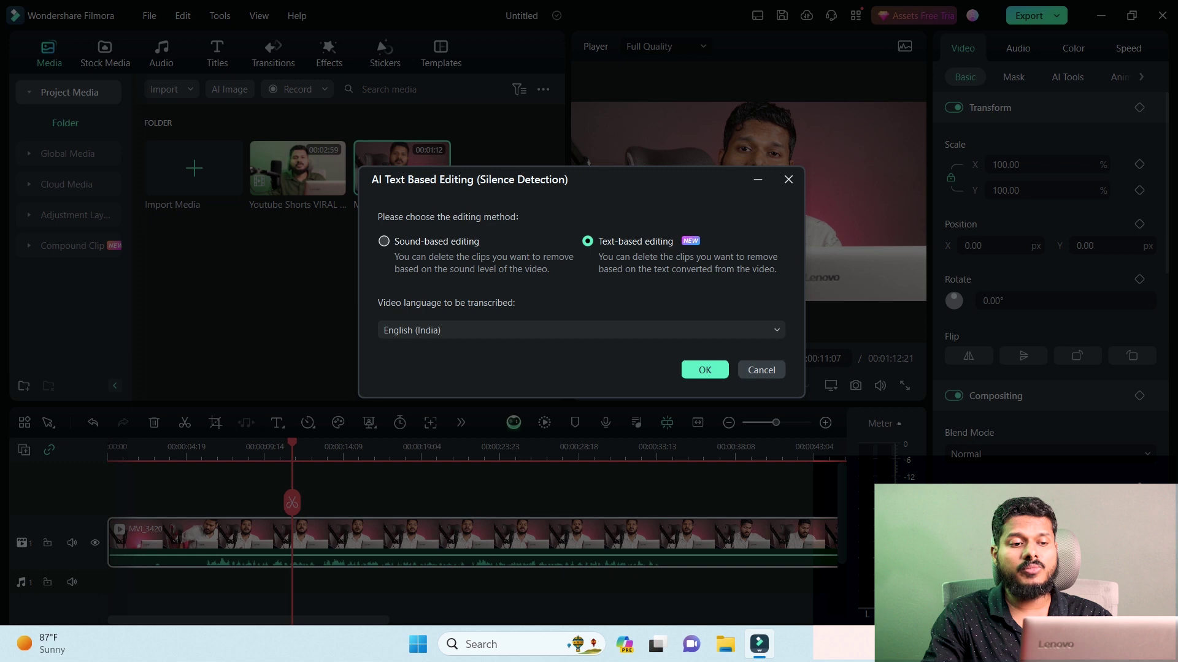
pyautogui.click(384, 241)
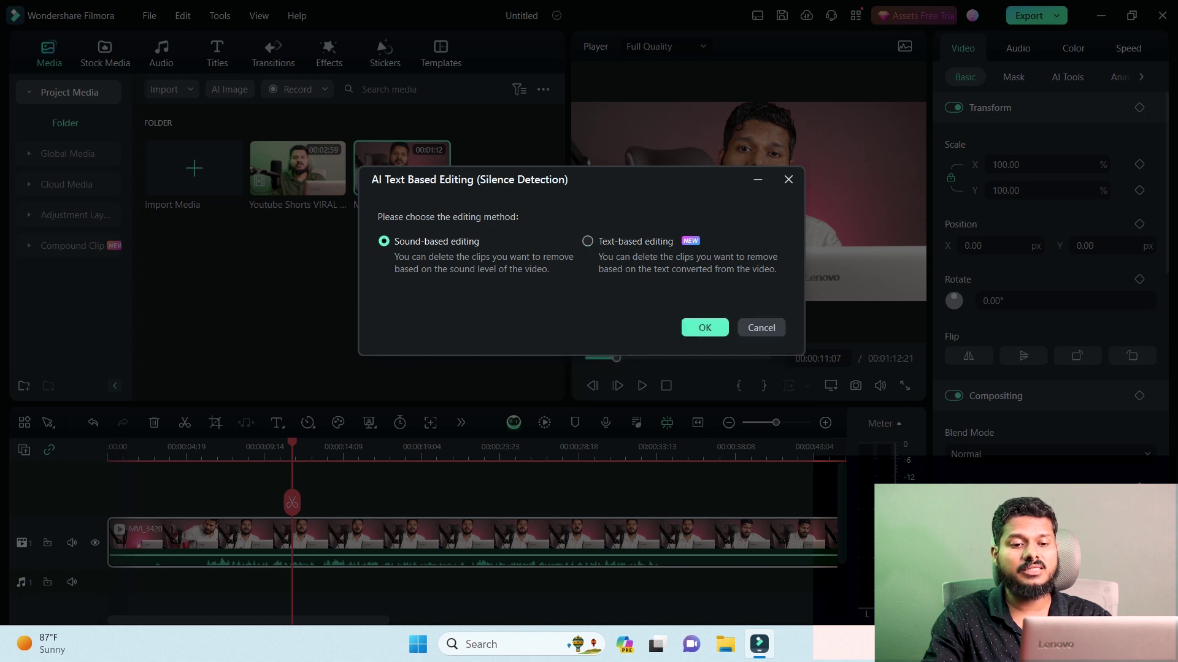
pyautogui.click(705, 327)
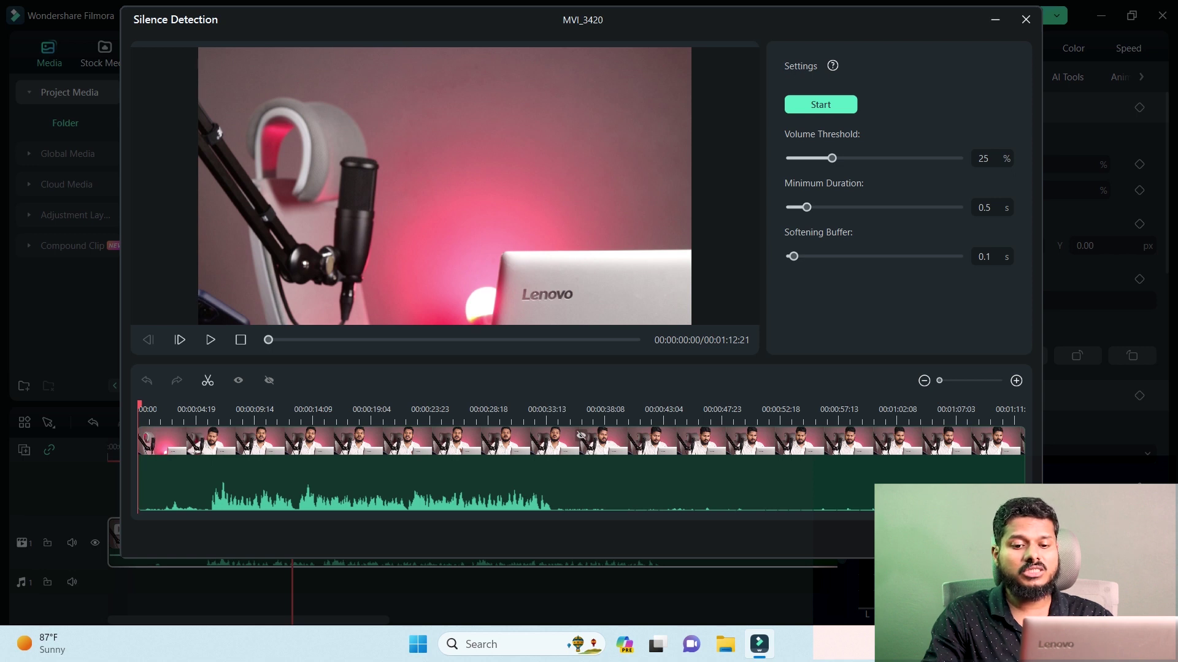
pyautogui.click(820, 105)
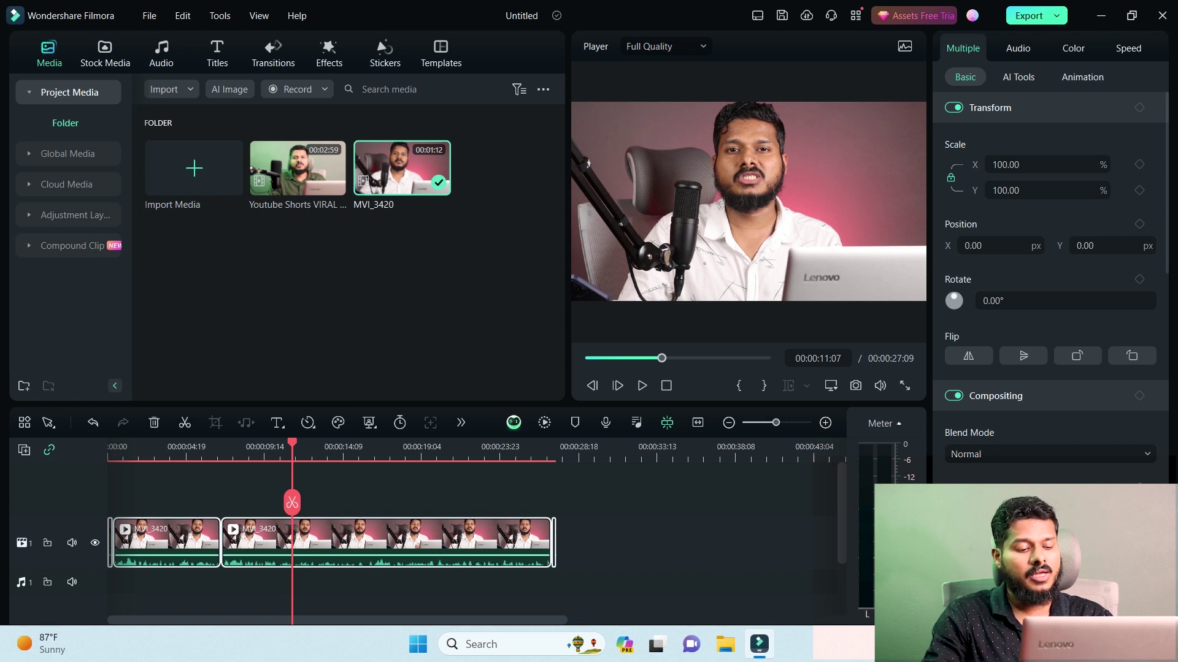
pyautogui.hotkey('ctrl', 'z')
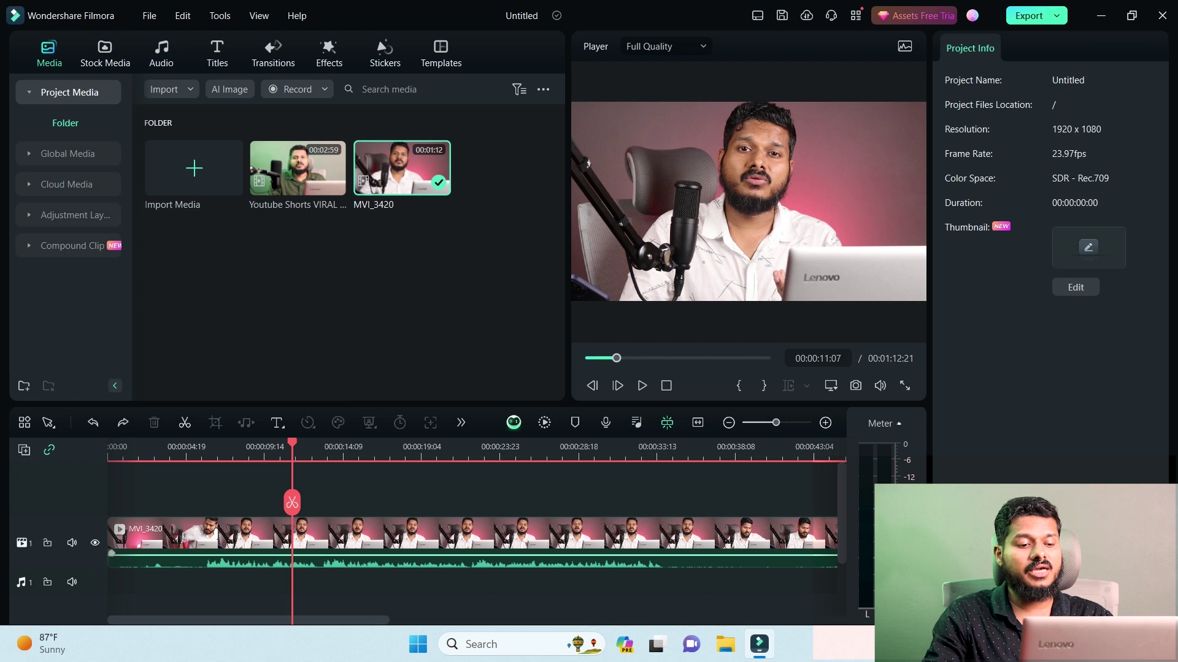
# Step: Open the MVI_3420 clip in AI Text Based Editing using the text-based method, with English (India) as the transcription language
pyautogui.click(113, 549)
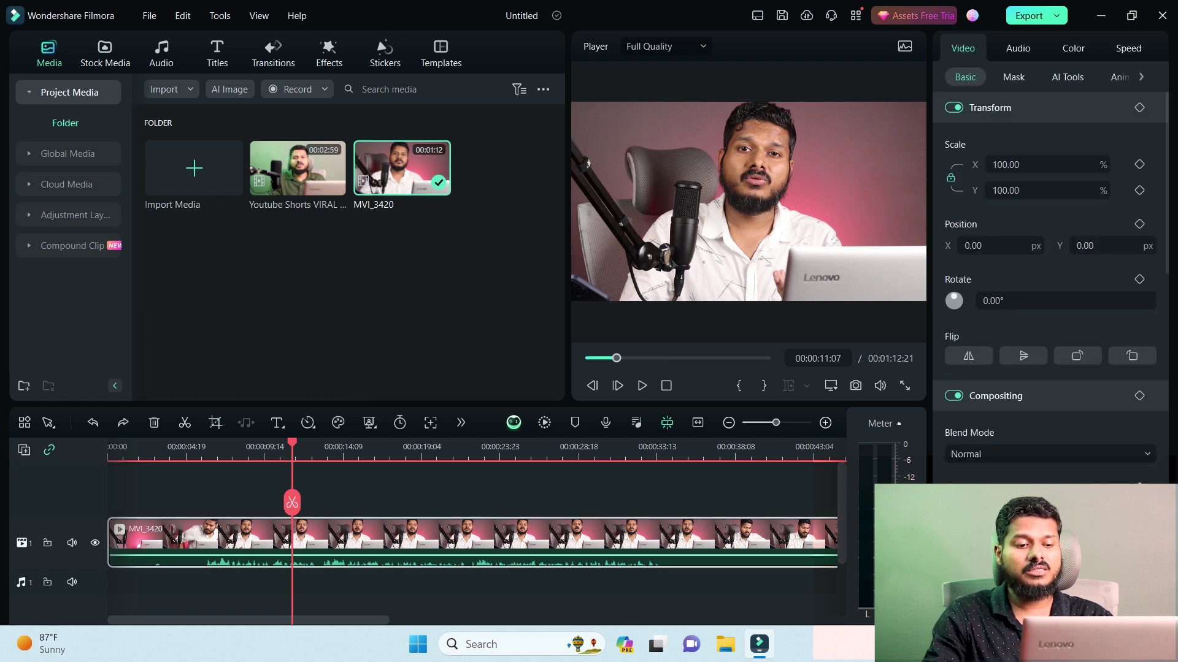
pyautogui.click(460, 423)
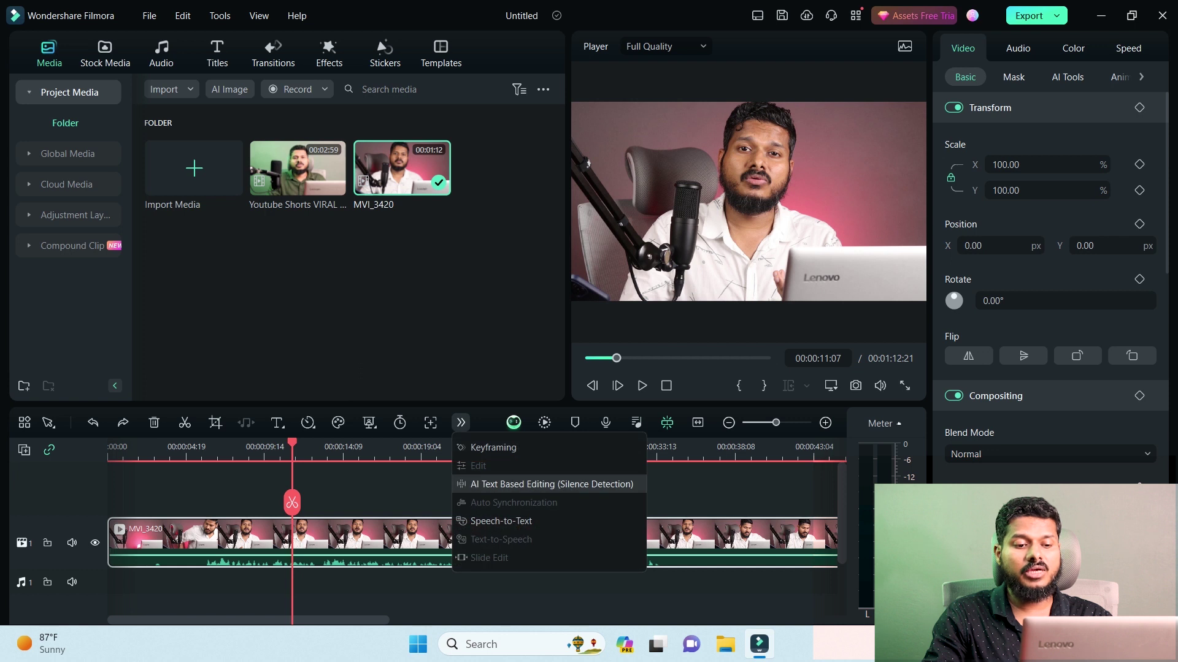
pyautogui.click(551, 484)
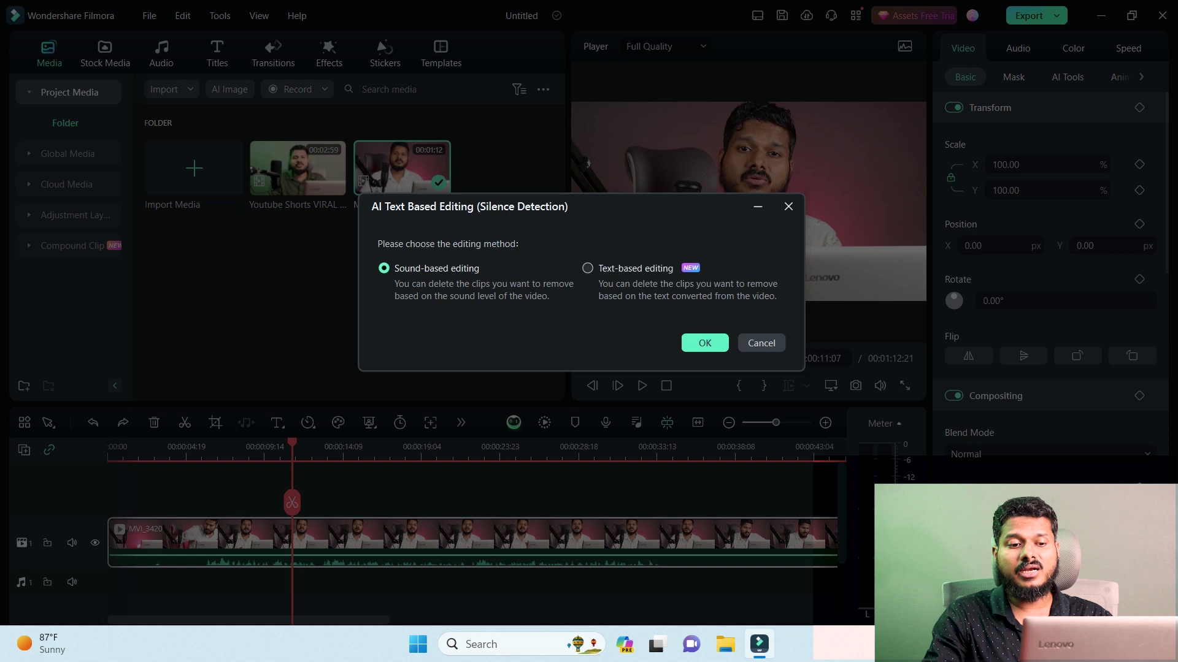
pyautogui.click(587, 268)
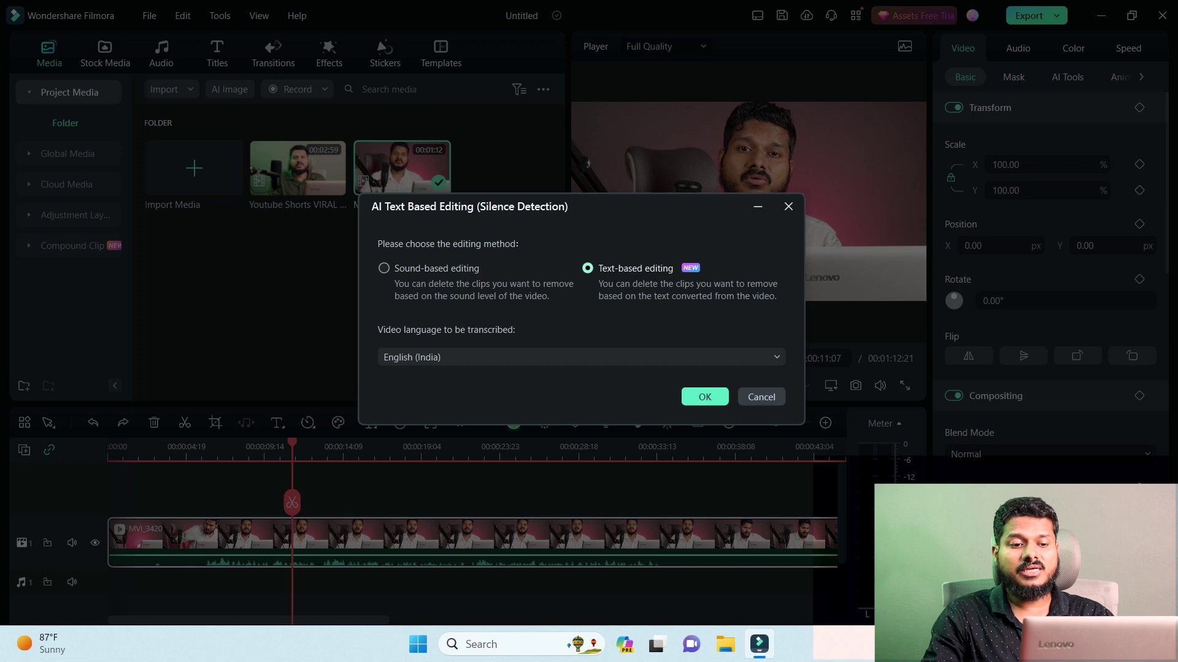
pyautogui.click(581, 356)
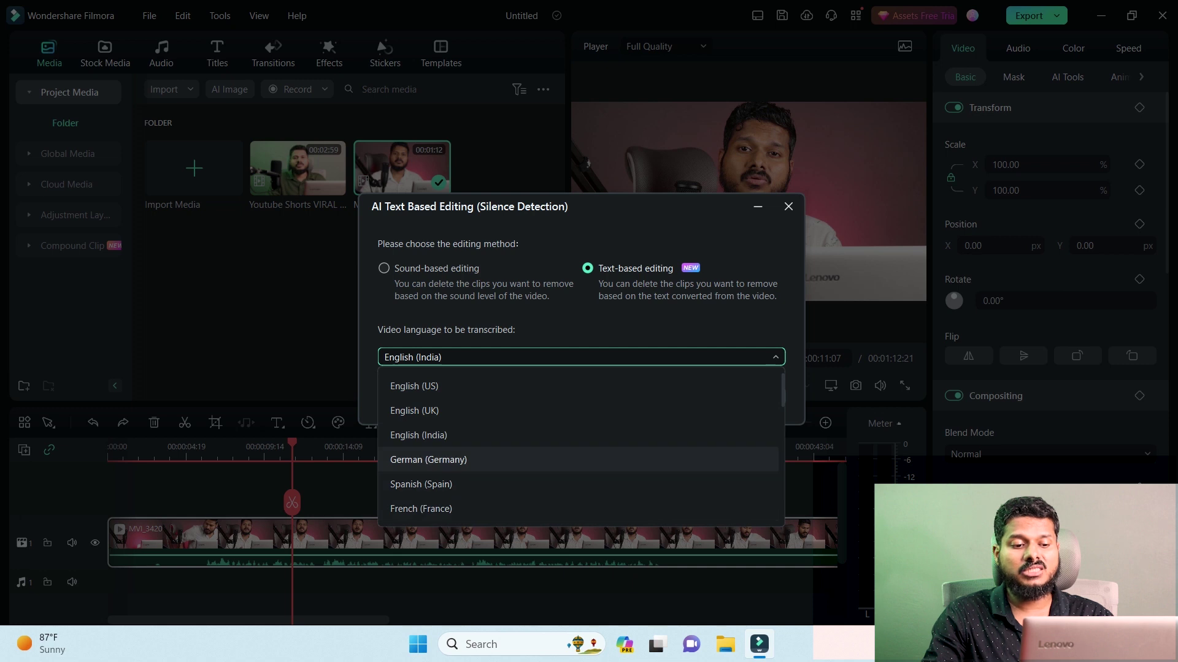
pyautogui.scroll(-1, 577, 459)
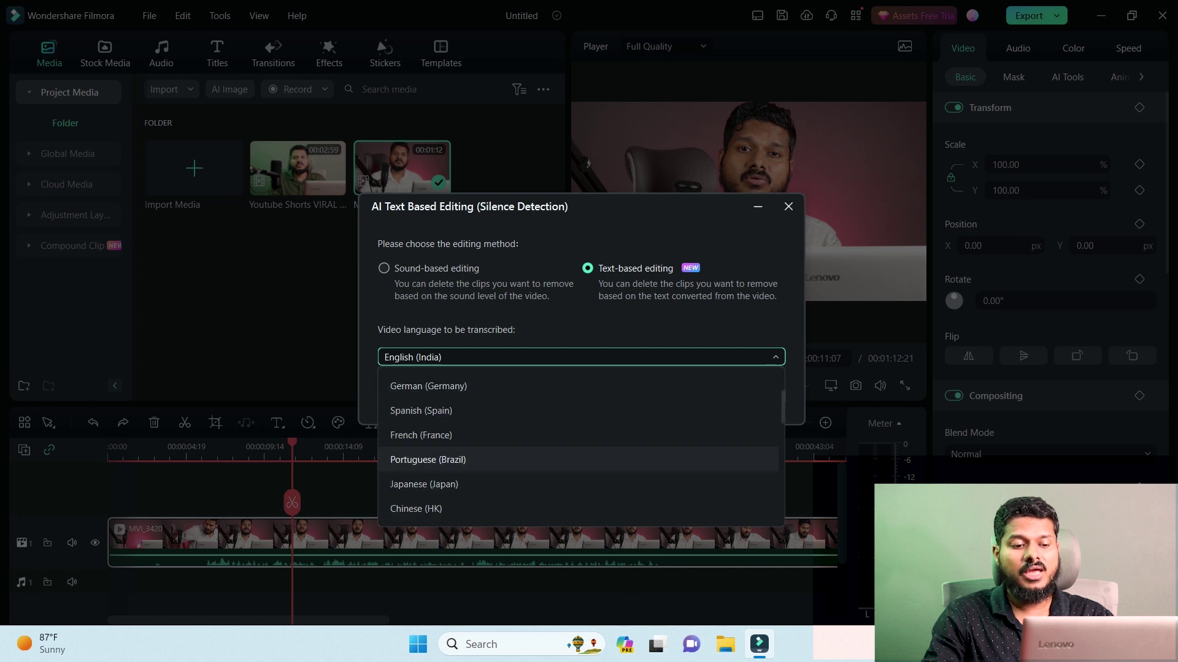
pyautogui.scroll(-1, 577, 447)
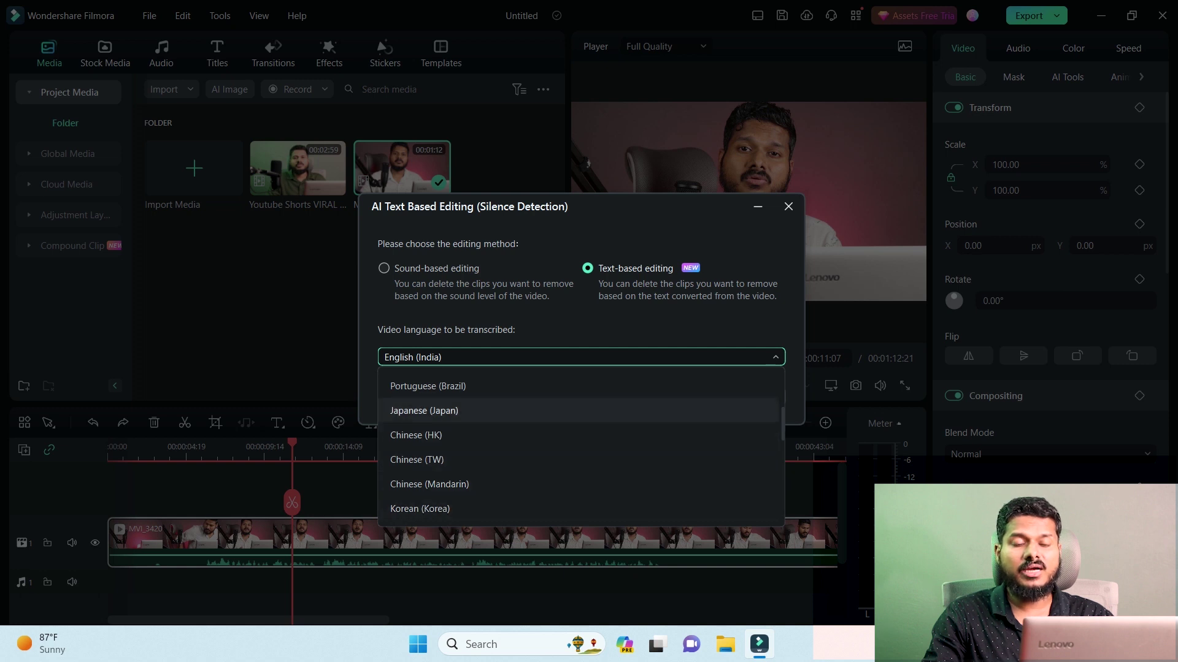
pyautogui.scroll(3, 580, 410)
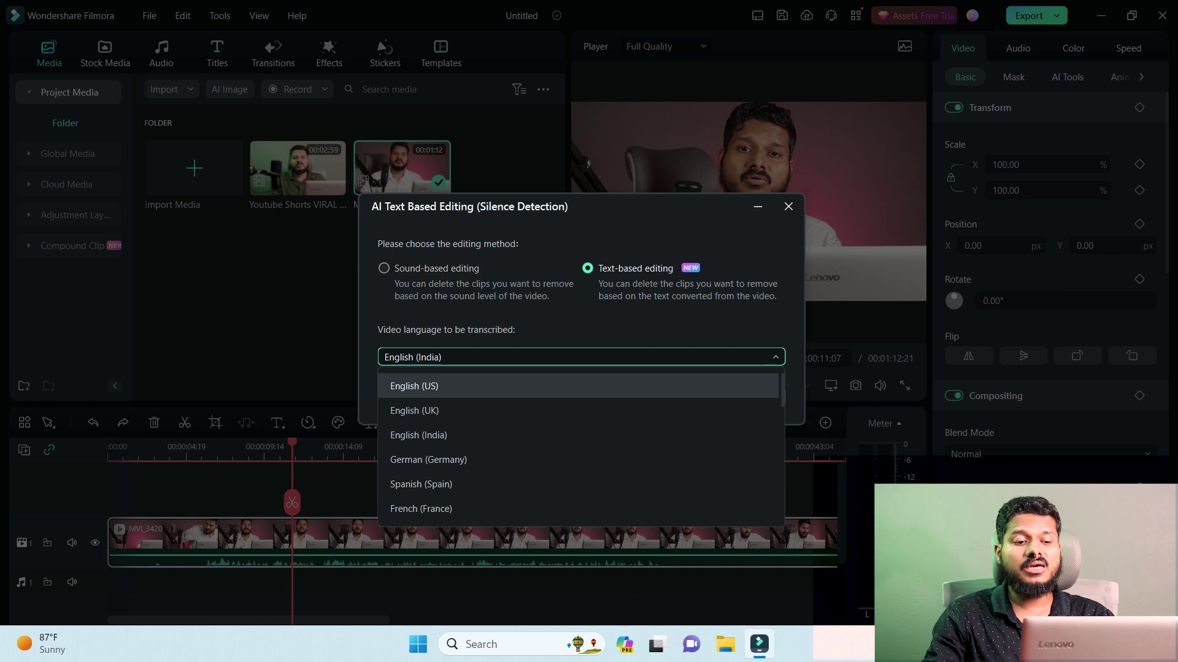
pyautogui.click(418, 435)
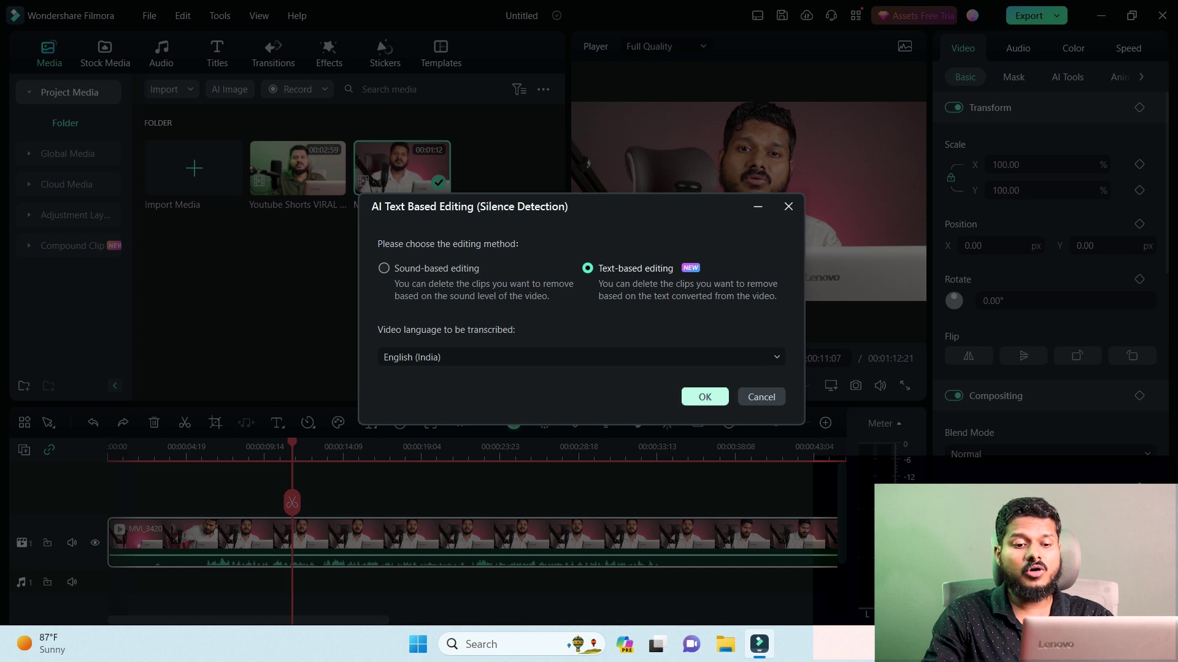
pyautogui.click(705, 396)
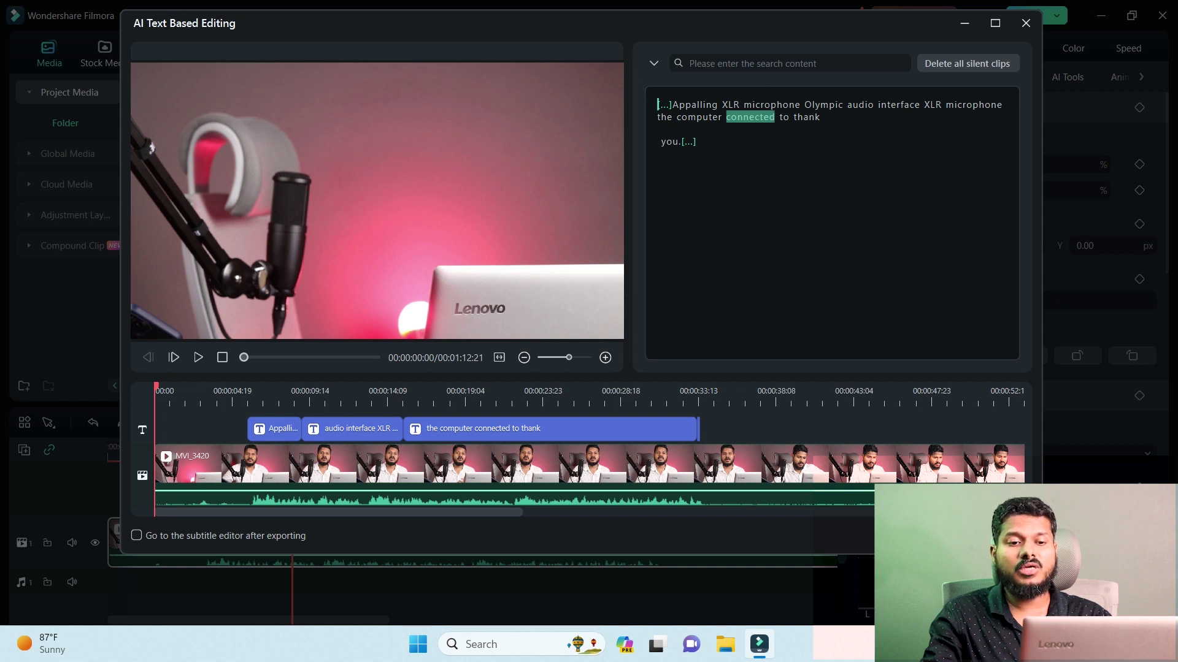
# Step: Try cutting the words "computer connected to thank" out of the transcript and exporting the rough cut to the timeline, and undo it
pyautogui.click(697, 142)
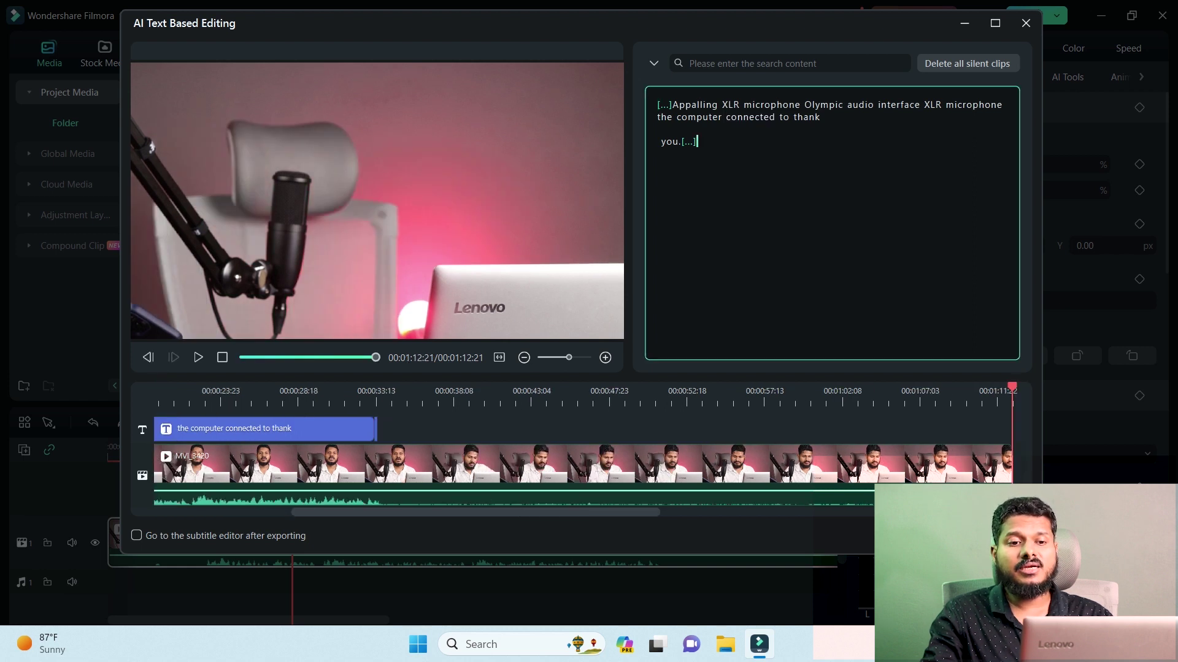
pyautogui.moveTo(821, 117); pyautogui.dragTo(677, 118)
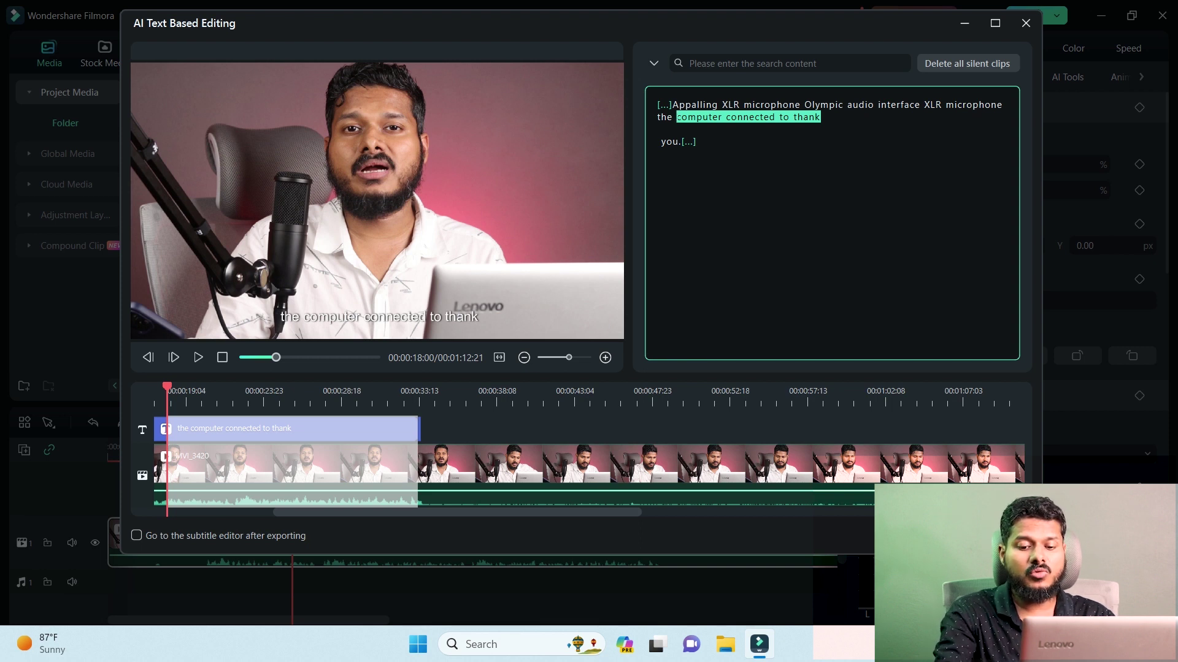
pyautogui.press('Delete')
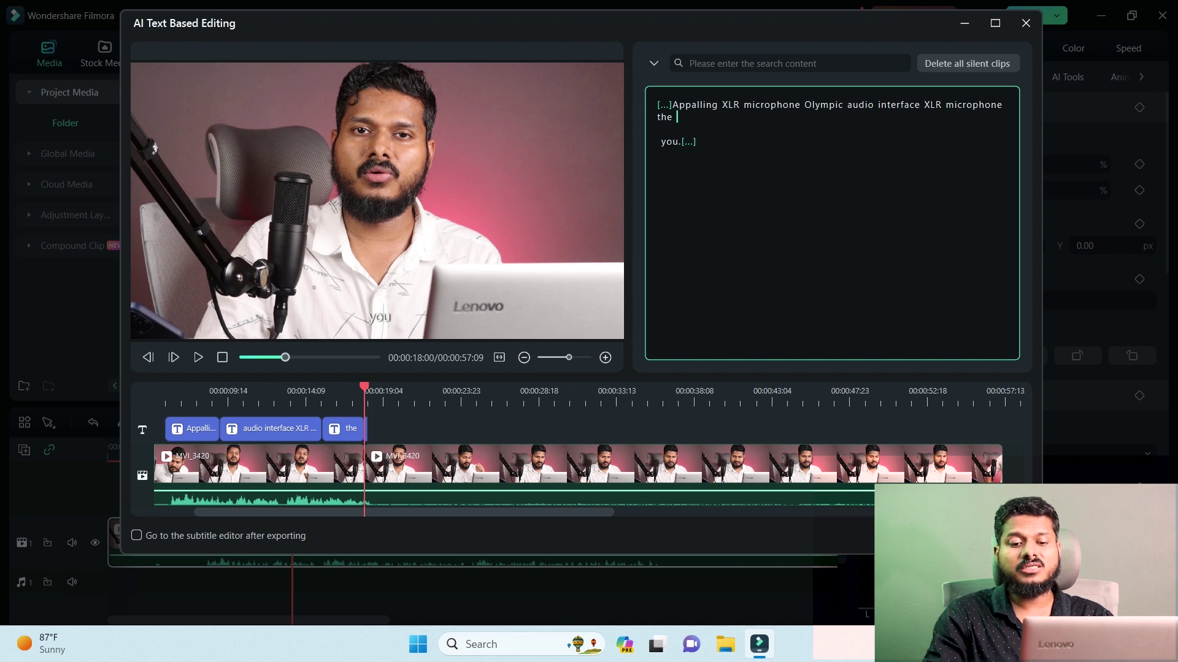
pyautogui.press('Escape')
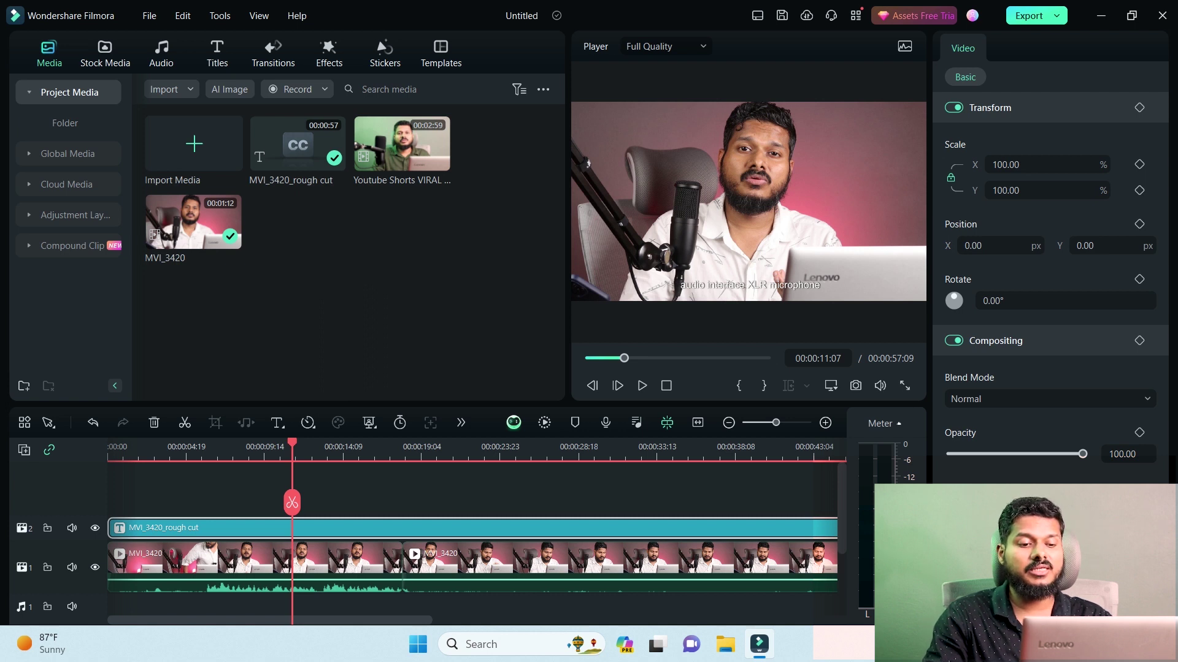
pyautogui.hotkey('ctrl', 'z')
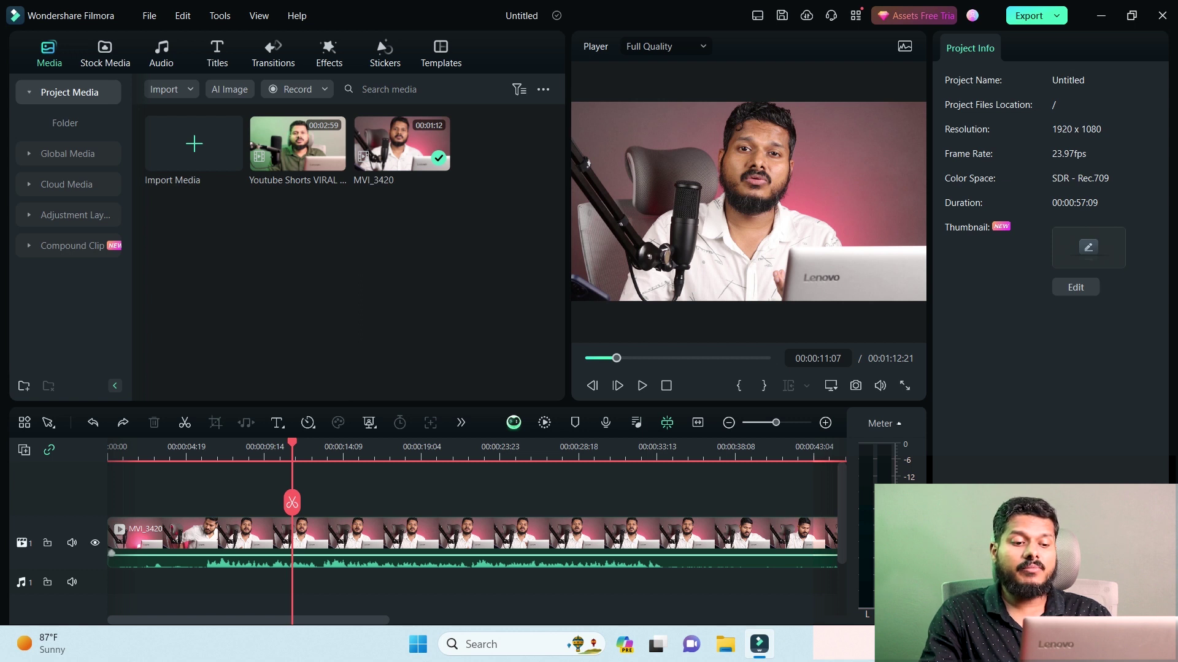
# Step: Replace the MVI_3420 clip on the timeline with the Youtube Shorts video, starting at the beginning of the video track
pyautogui.click(111, 553)
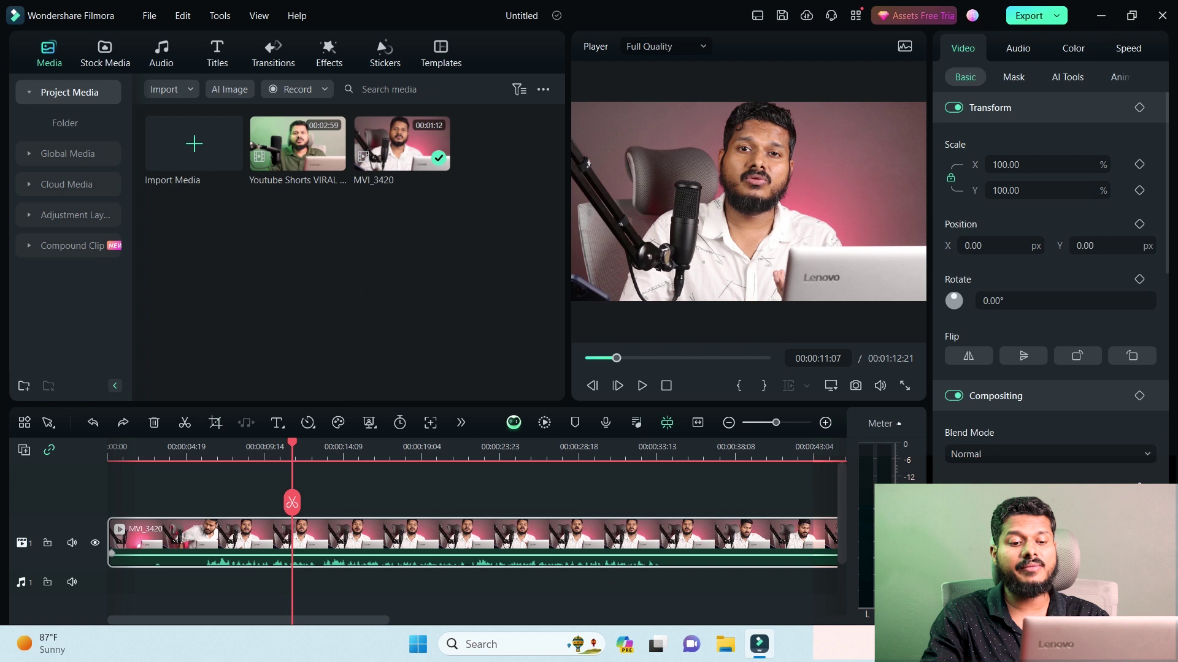
pyautogui.press('Delete')
pyautogui.moveTo(298, 143); pyautogui.dragTo(472, 542)
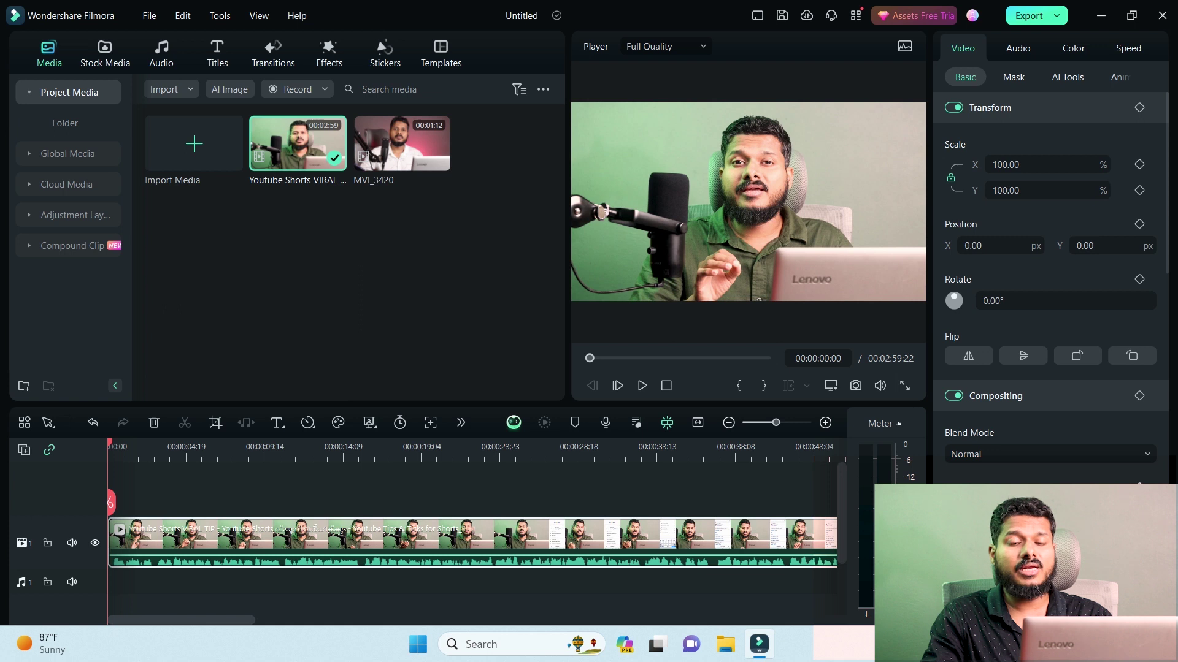
# Step: From the export settings, set up a thumbnail using the suggested frame with the presenter and microphone, and open it for editing
pyautogui.hotkey('ctrl', 'e')
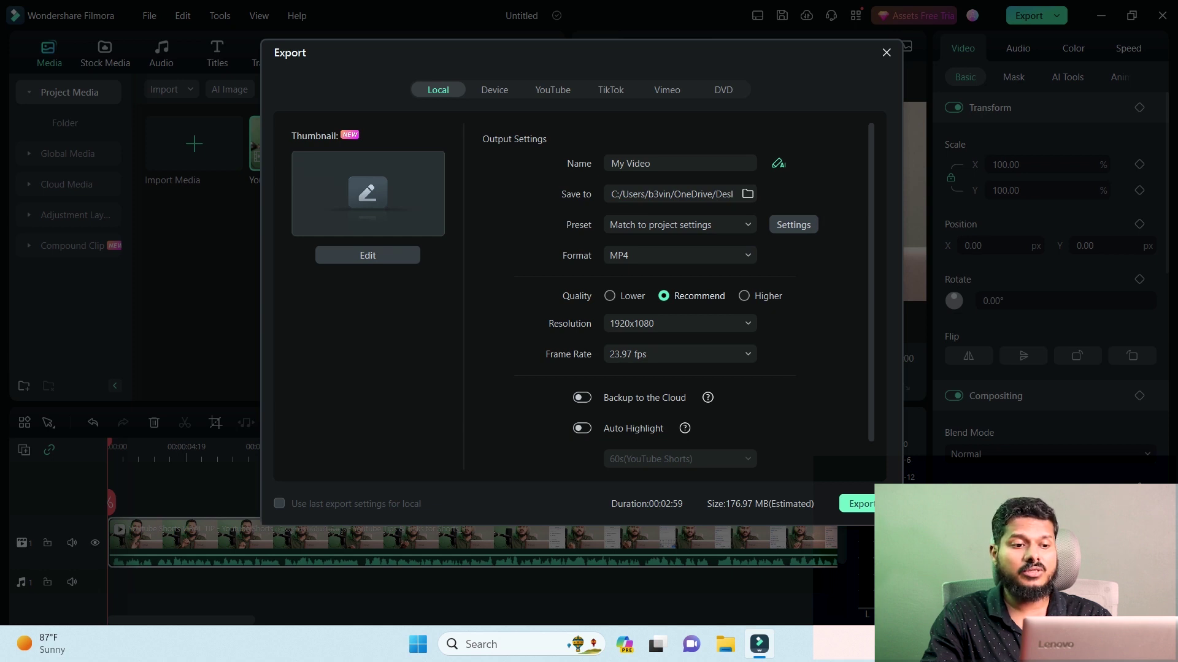
pyautogui.click(368, 255)
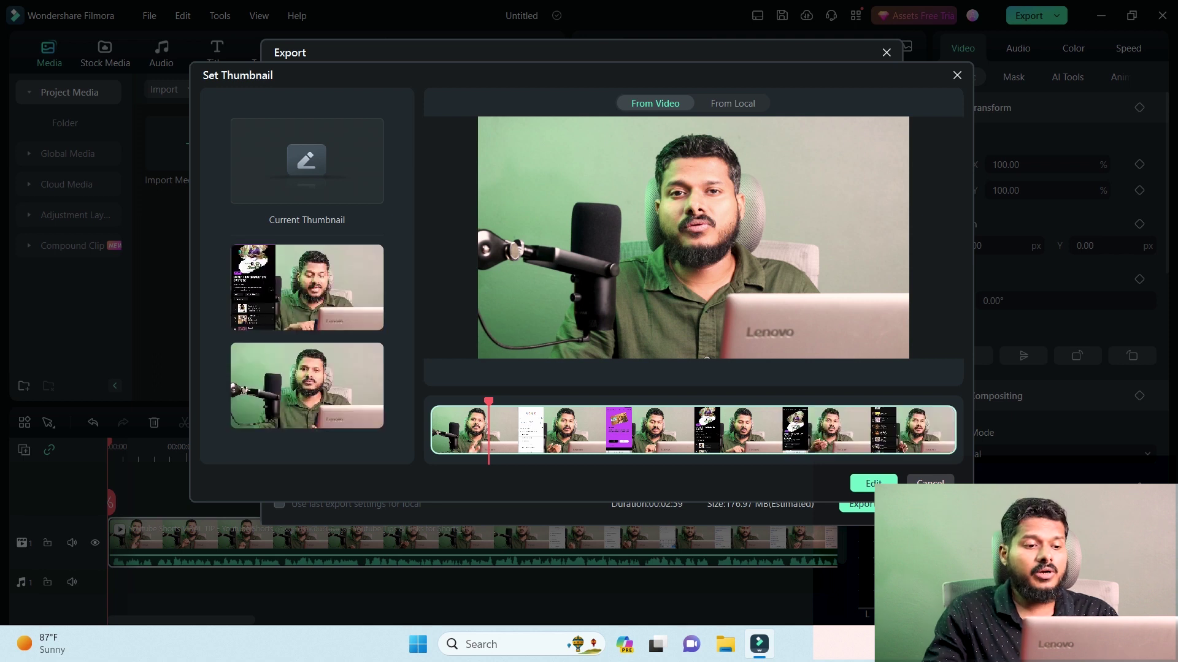
pyautogui.click(306, 385)
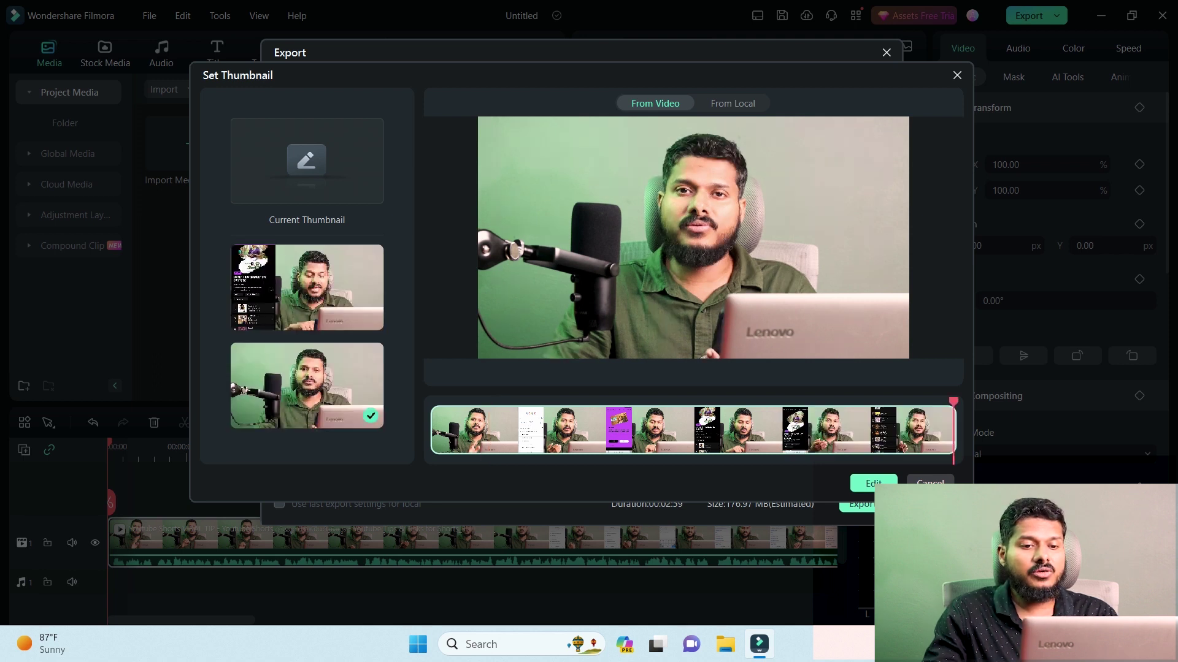
pyautogui.click(307, 287)
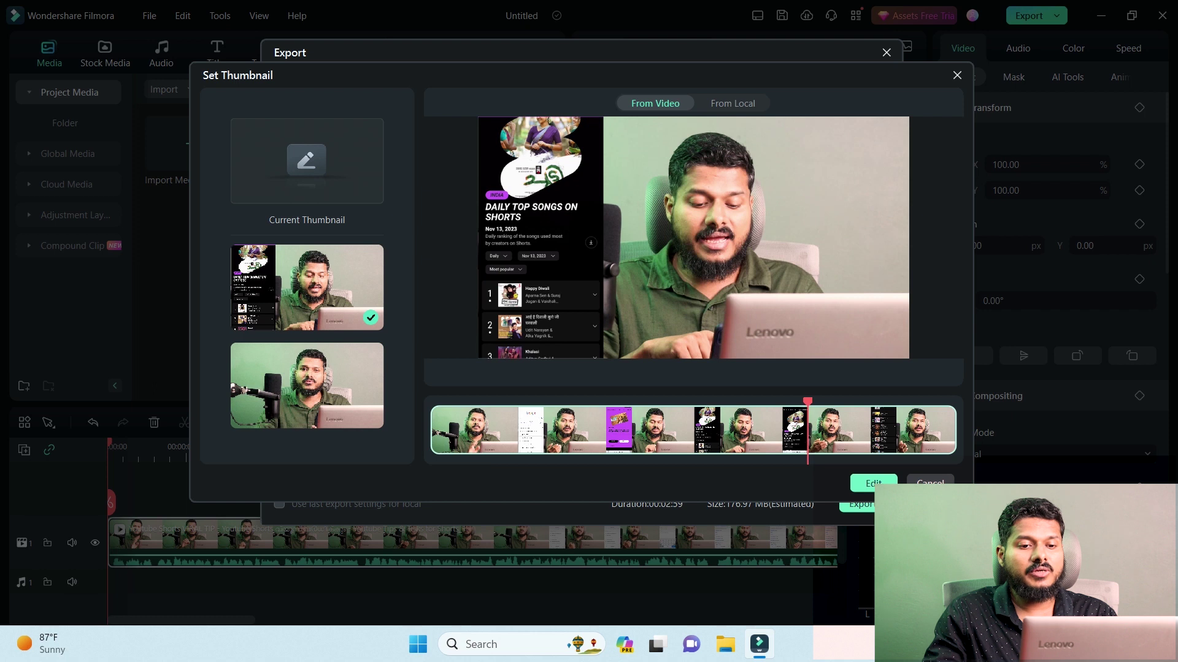
pyautogui.click(307, 385)
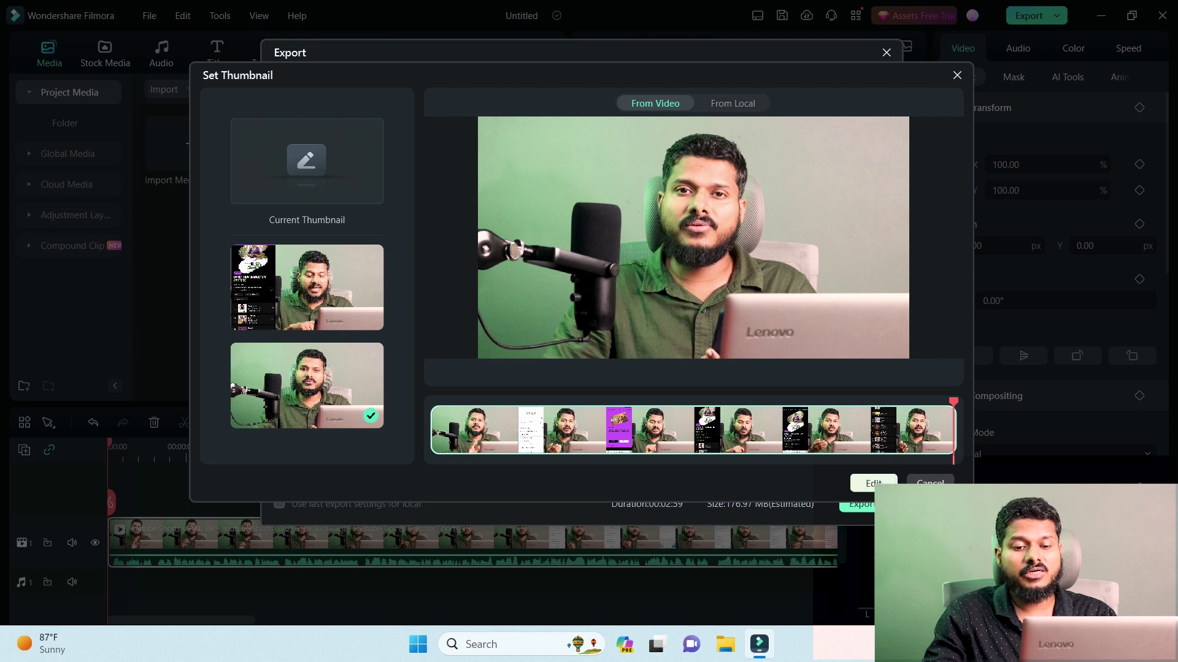
pyautogui.click(868, 483)
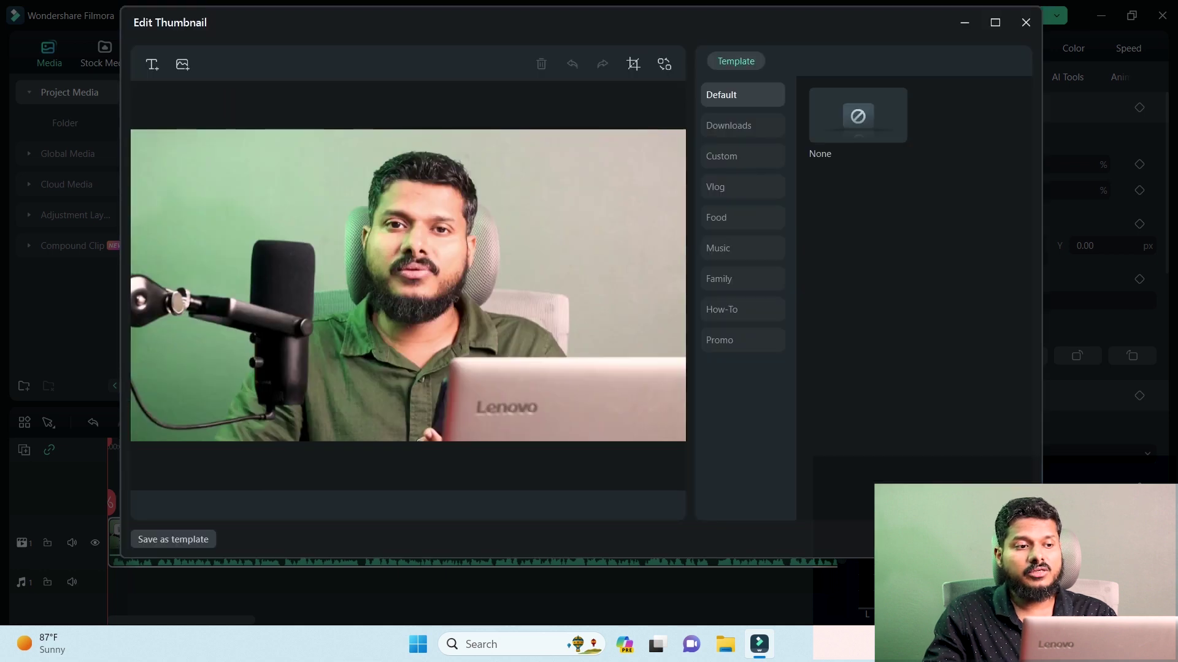
# Step: Add a title to the thumbnail and set its text to "NEW THUMBNAIL"
pyautogui.click(151, 64)
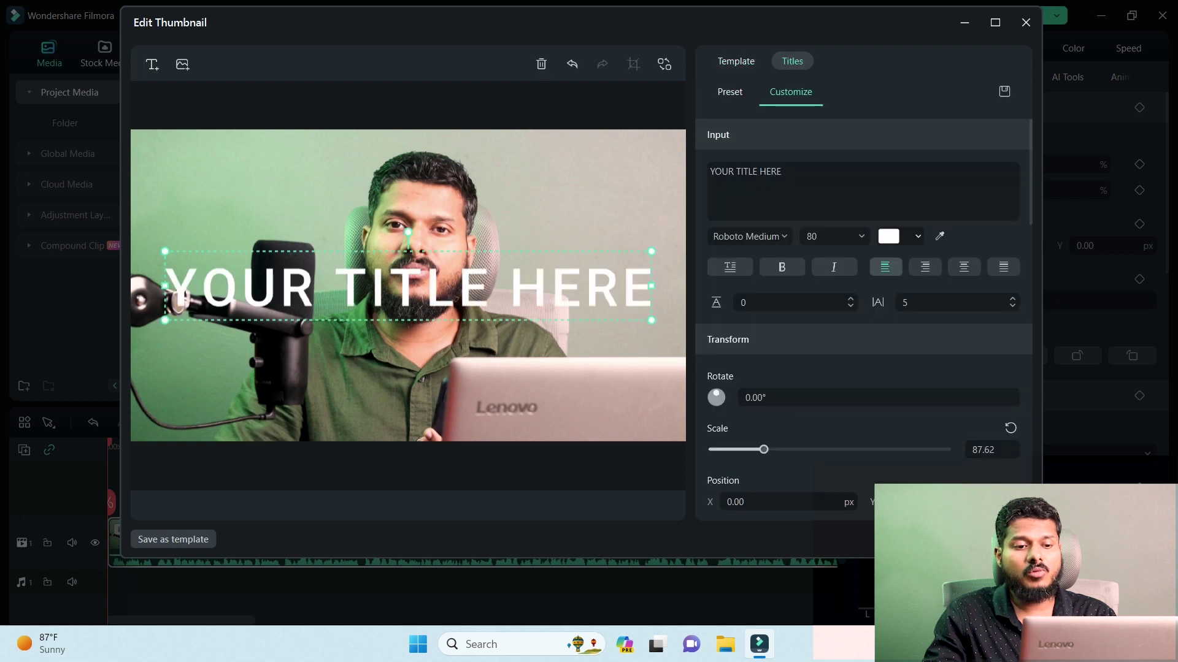
pyautogui.doubleClick(408, 286)
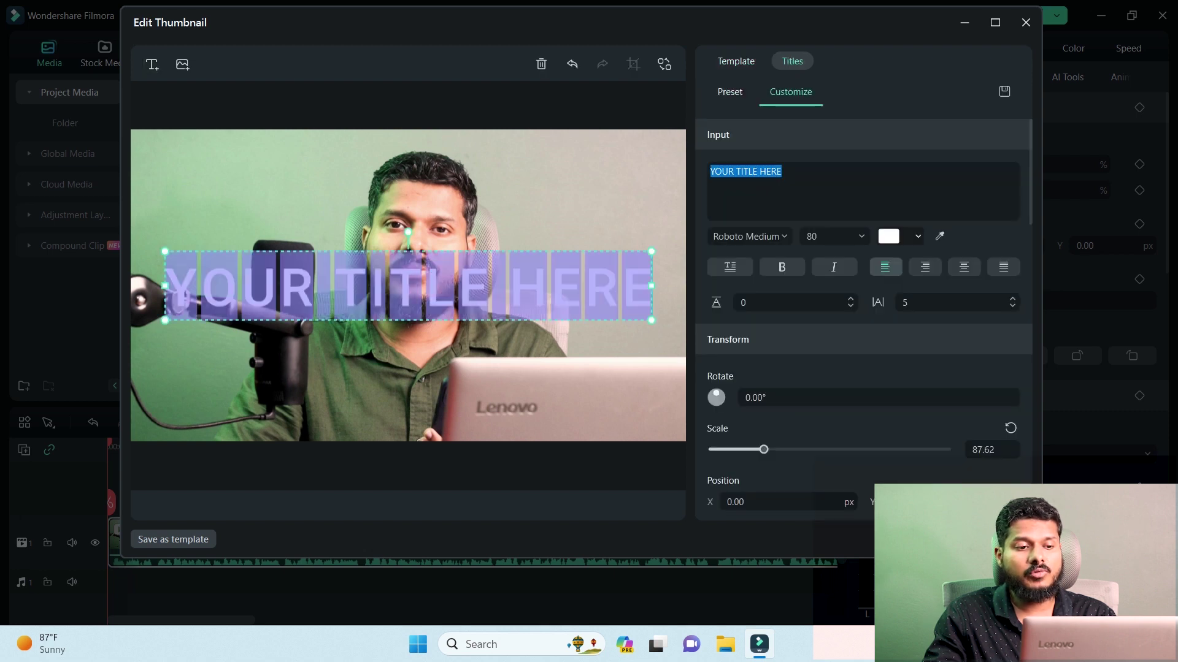
pyautogui.click(858, 190)
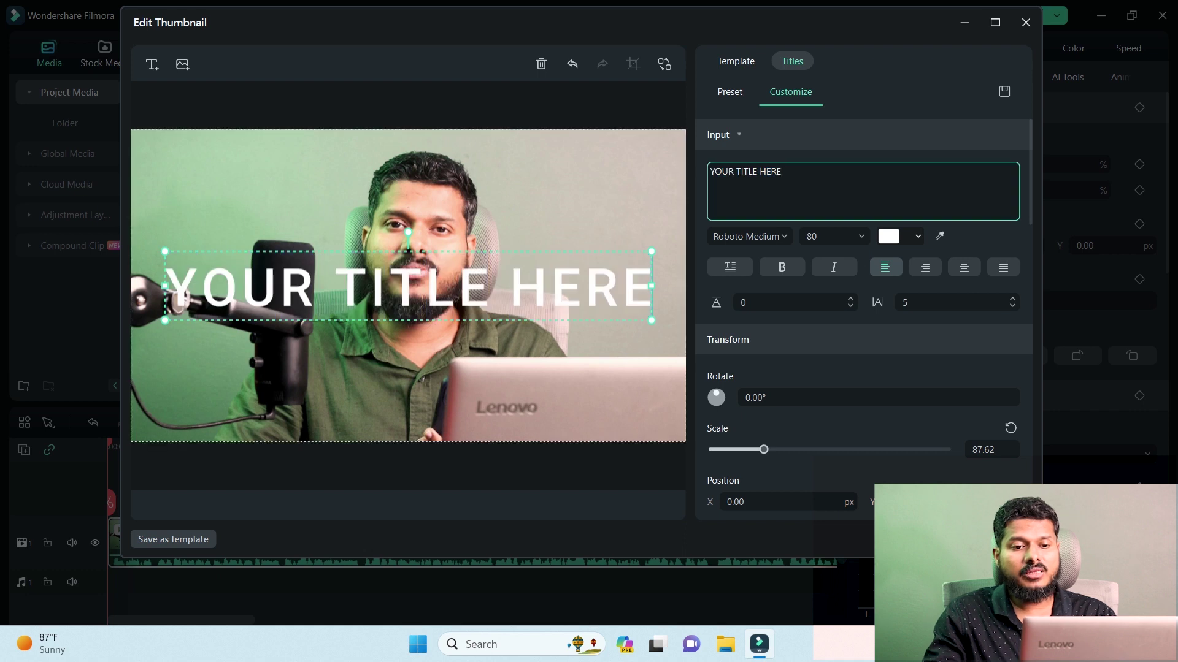
pyautogui.hotkey('ctrl', 'a')
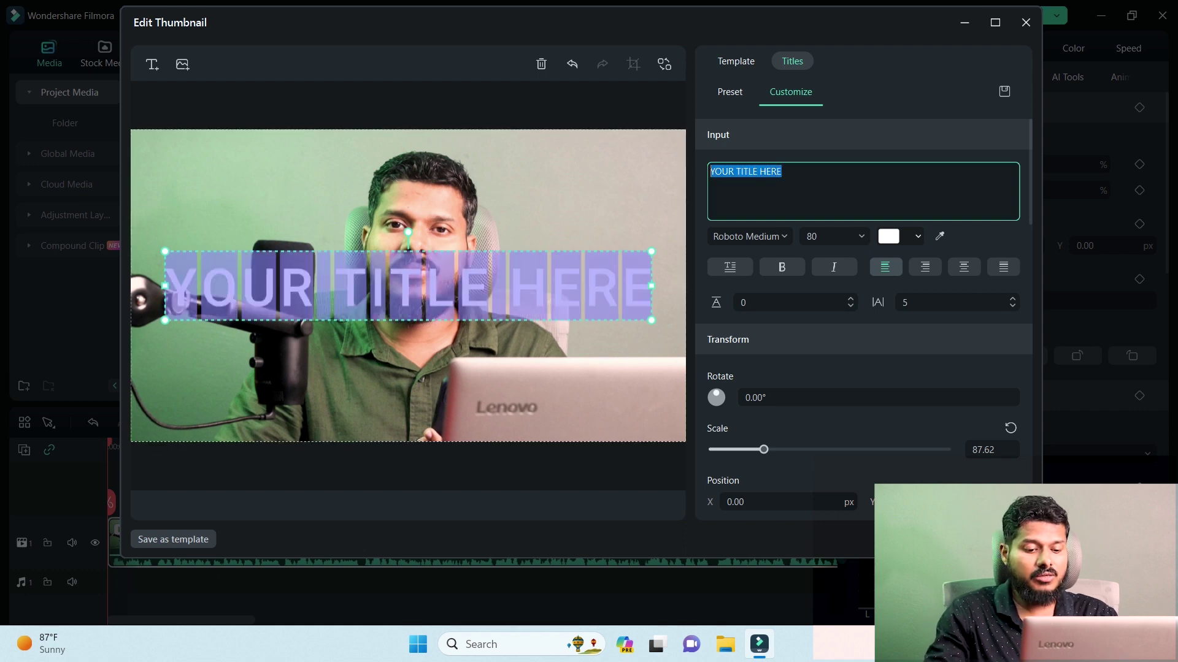
pyautogui.write('NEW ')
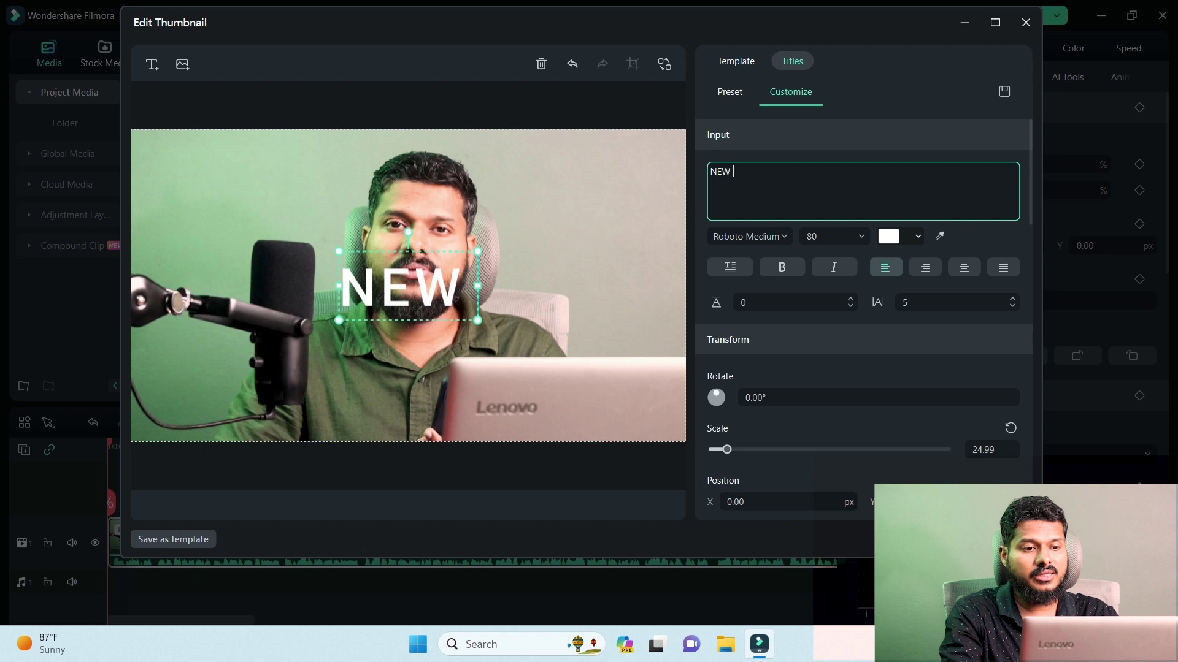
pyautogui.write('THUMBNAIL')
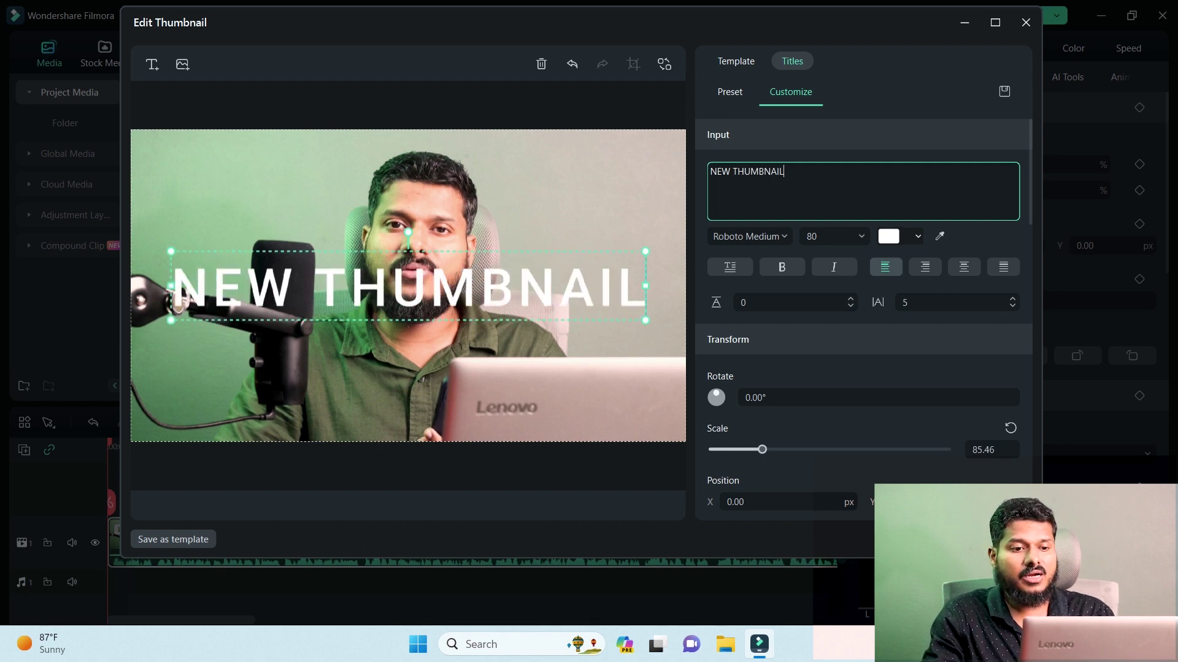
# Step: Color the thumbnail title green and set its font to Roboto Slab Bold
pyautogui.click(900, 236)
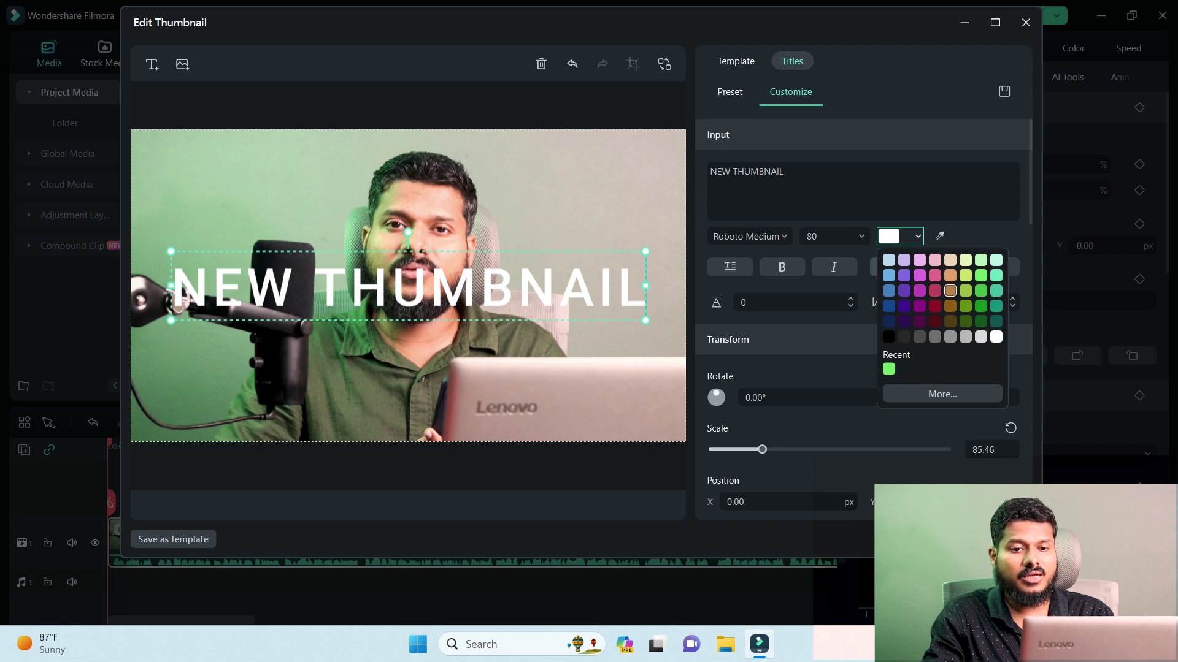
pyautogui.click(980, 290)
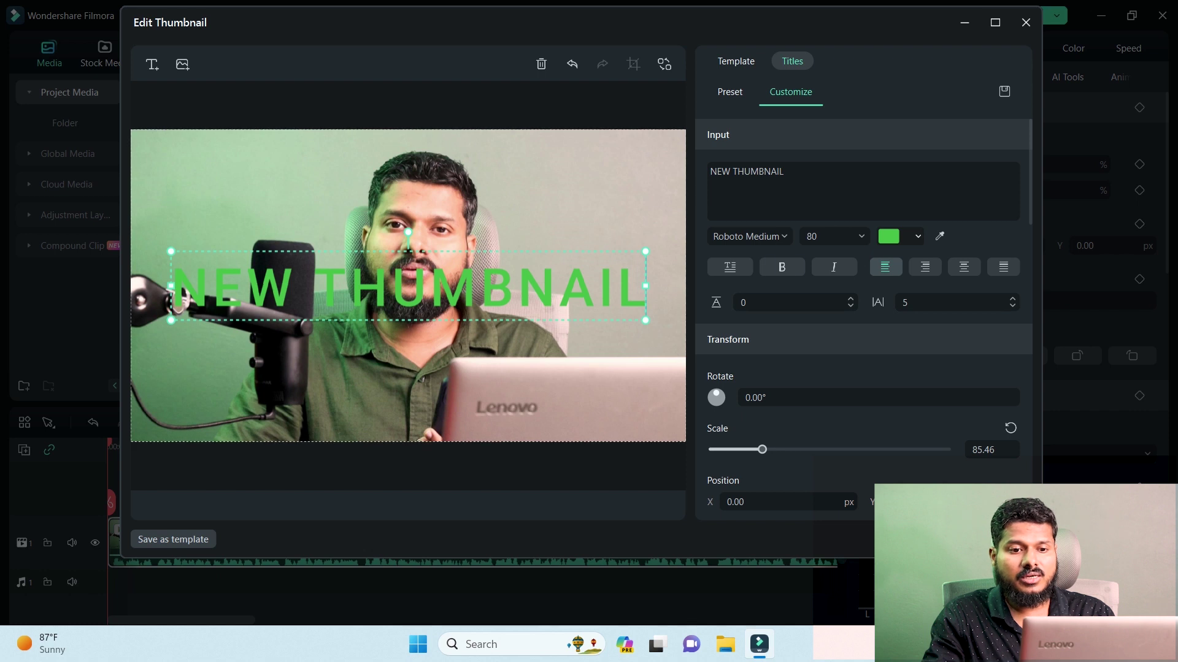
pyautogui.click(749, 236)
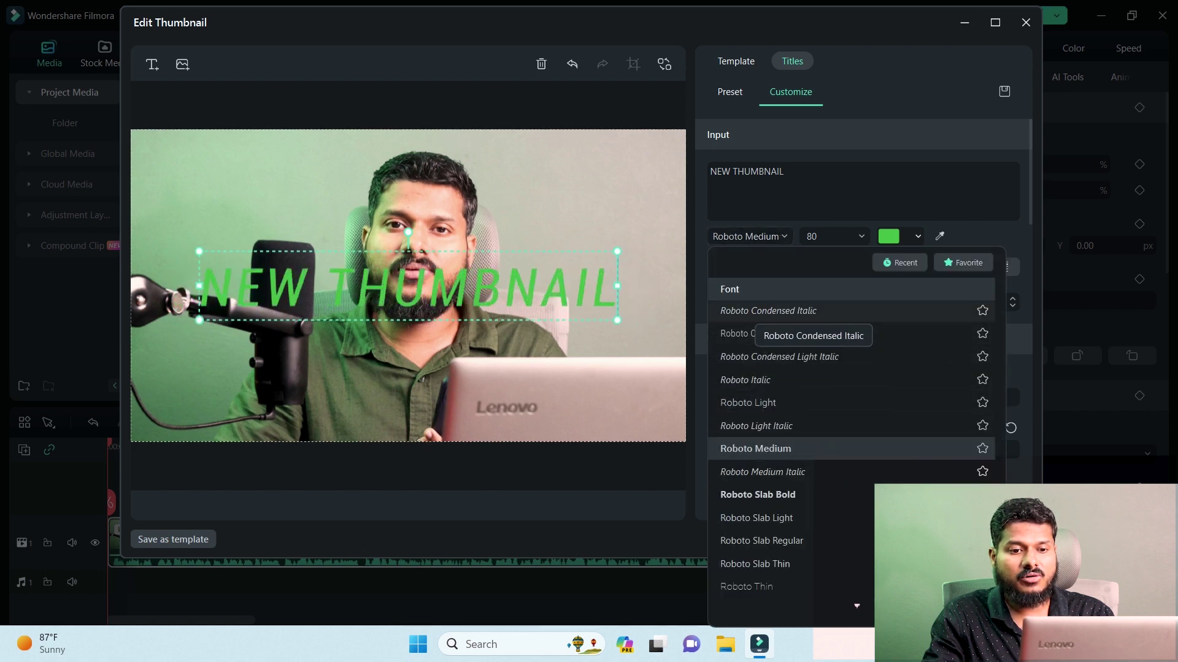
pyautogui.click(758, 494)
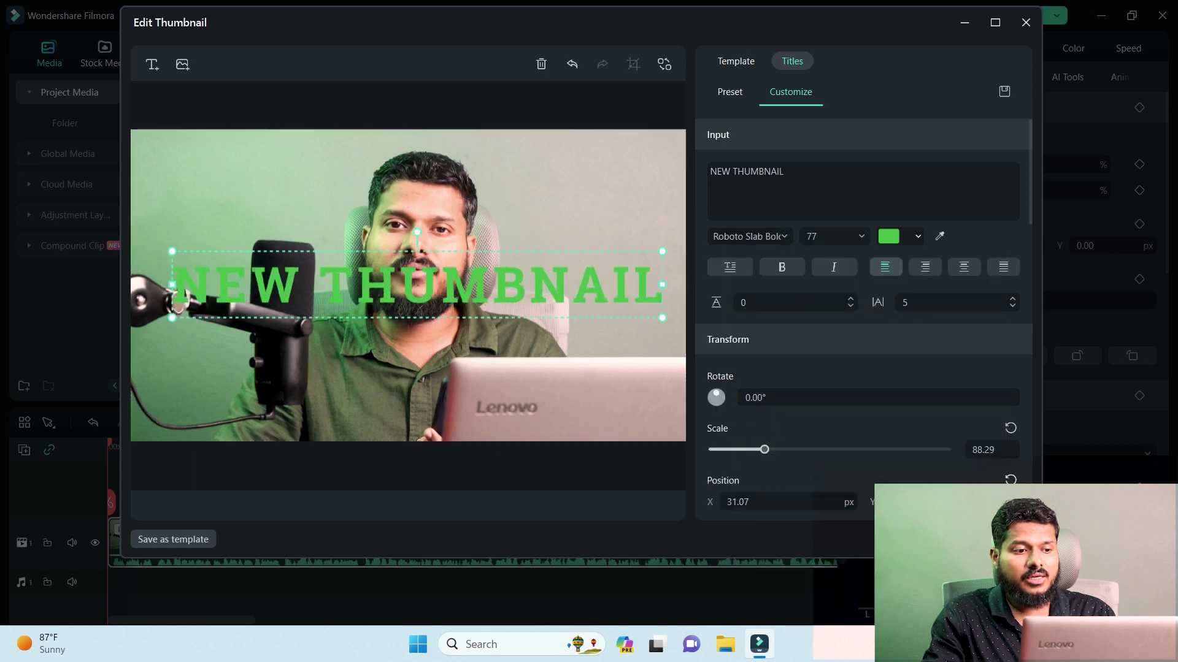
# Step: Move the title to the lower part of the thumbnail, centered horizontally, and recolor its text light pink
pyautogui.moveTo(417, 285); pyautogui.dragTo(408, 401)
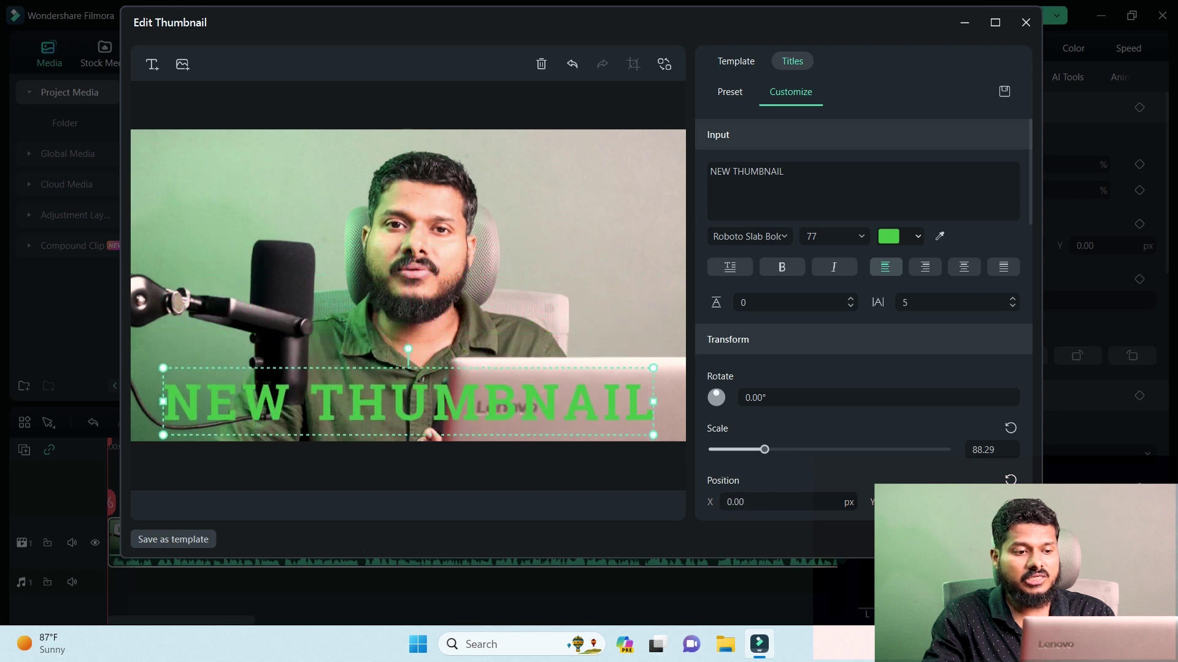
pyautogui.doubleClick(408, 401)
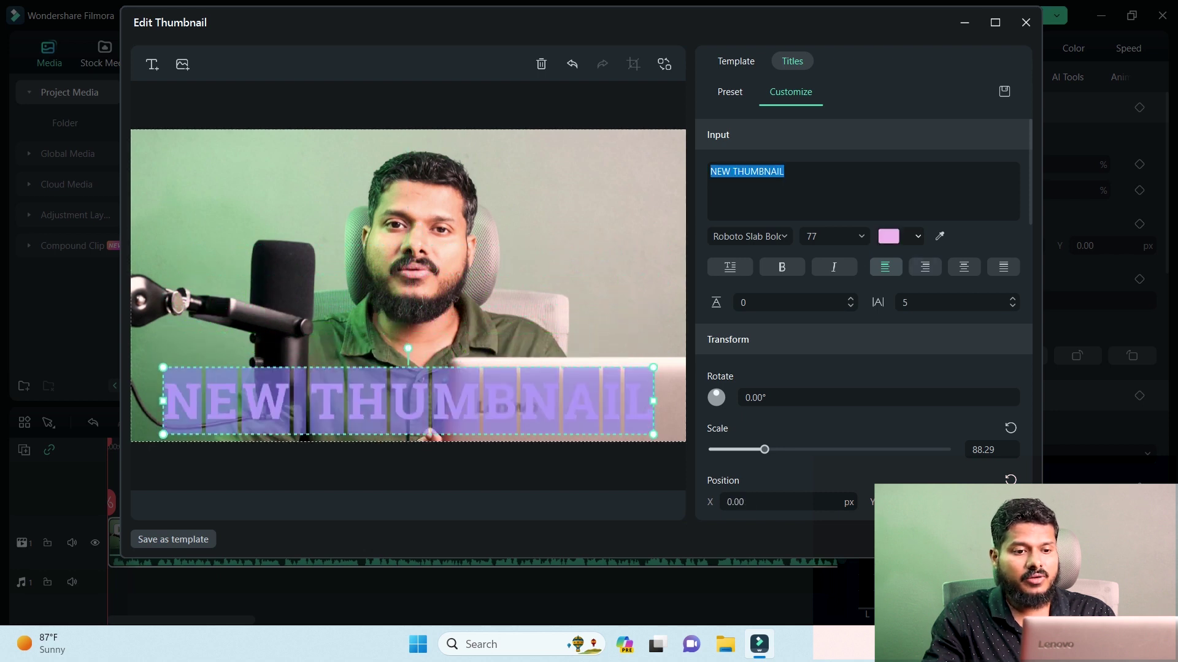
pyautogui.click(407, 276)
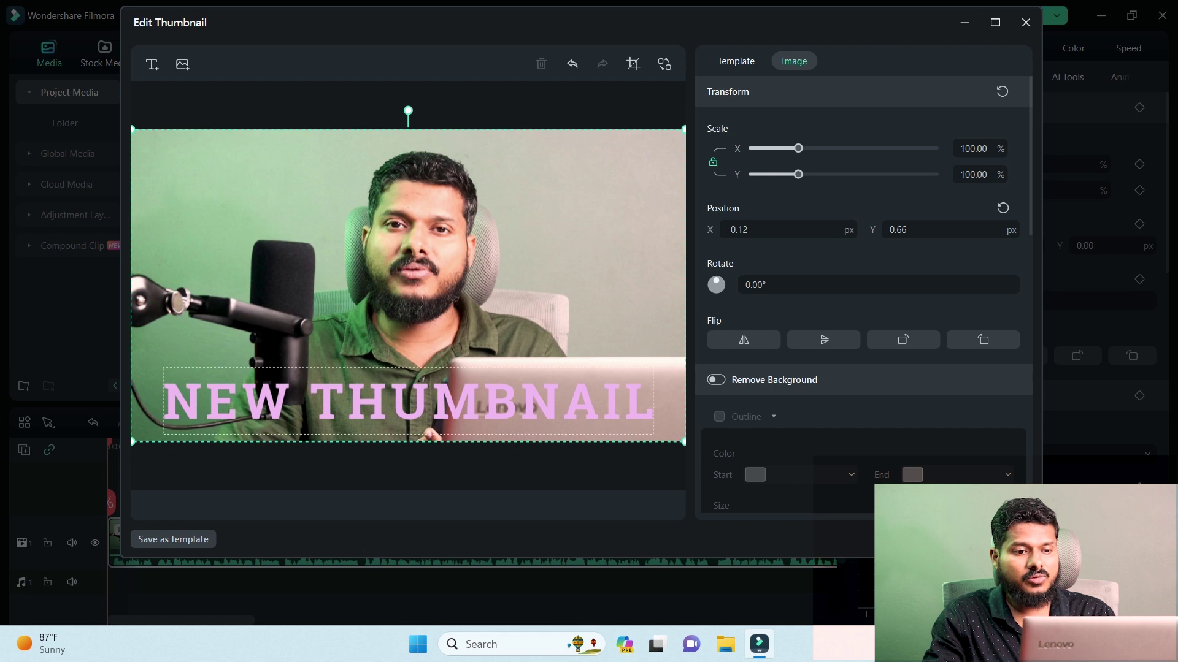
pyautogui.click(408, 401)
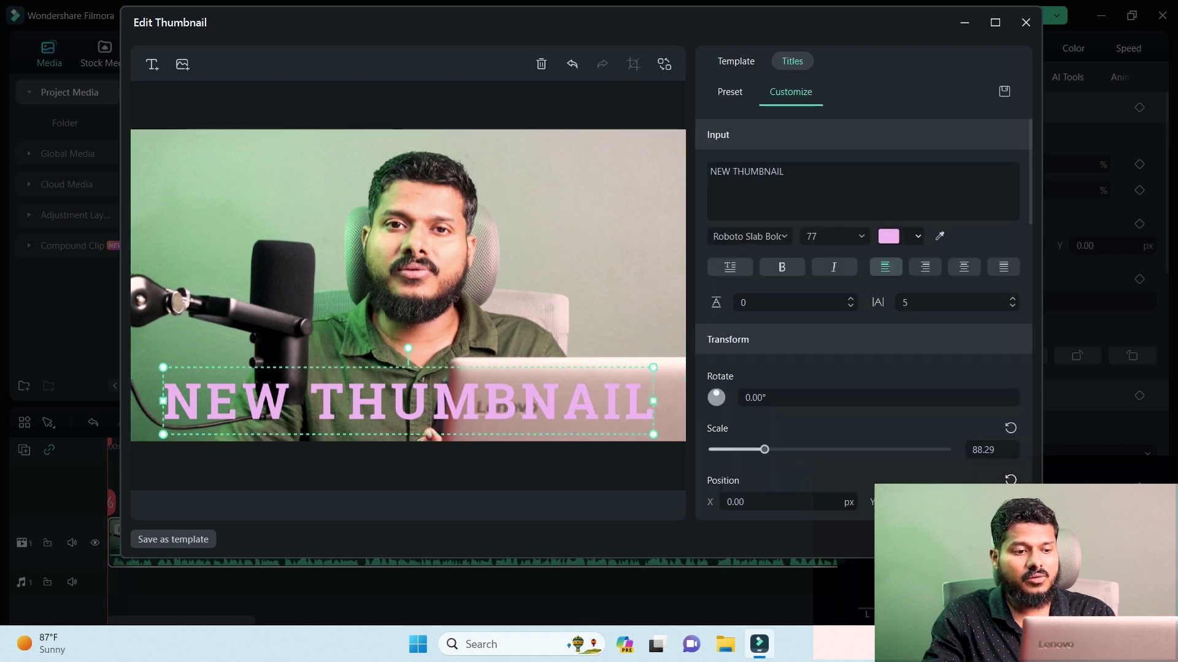
pyautogui.doubleClick(408, 402)
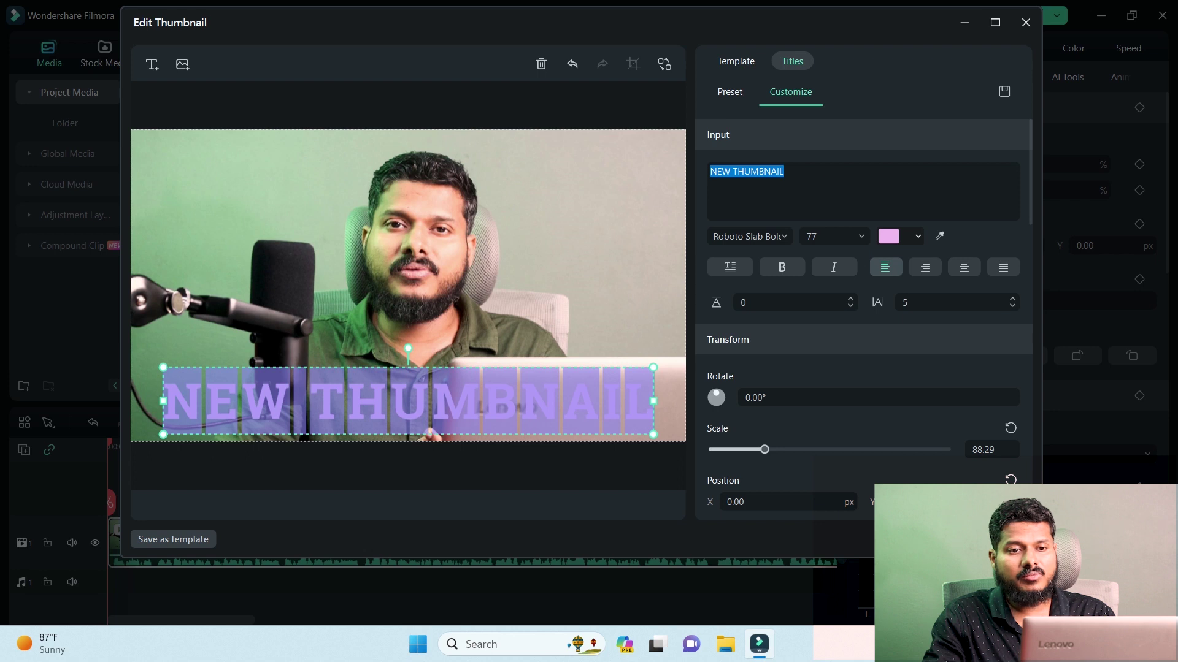
# Step: Apply the How To Tutorial 01 template from the How-To category to the thumbnail
pyautogui.click(735, 61)
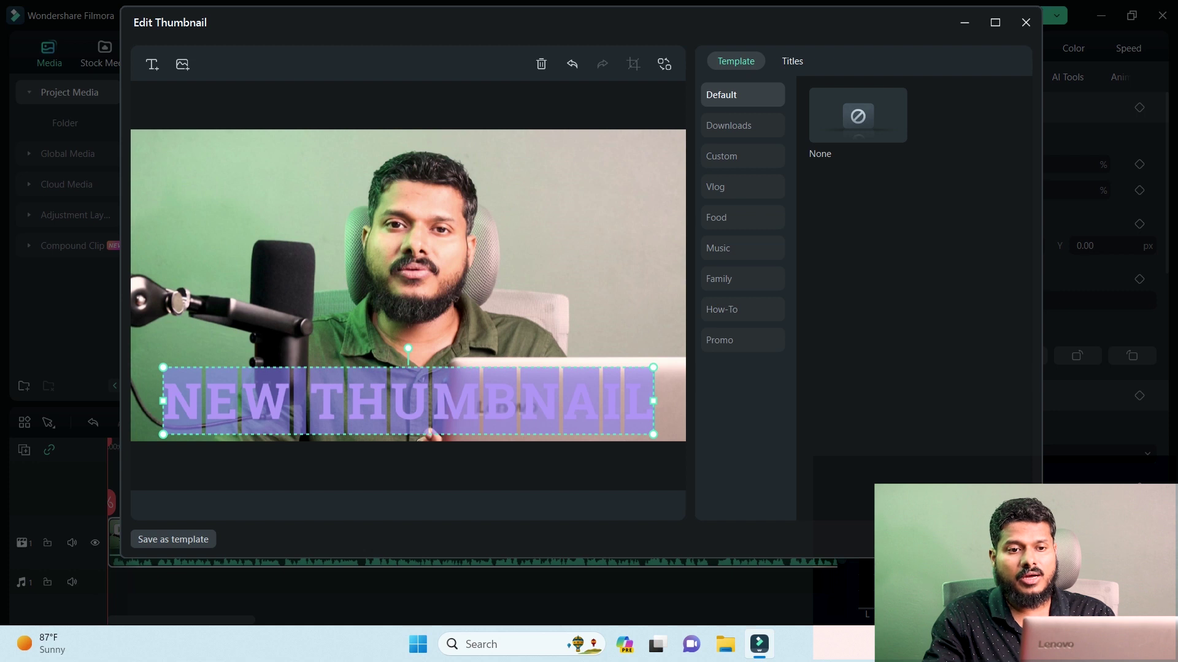
pyautogui.click(719, 340)
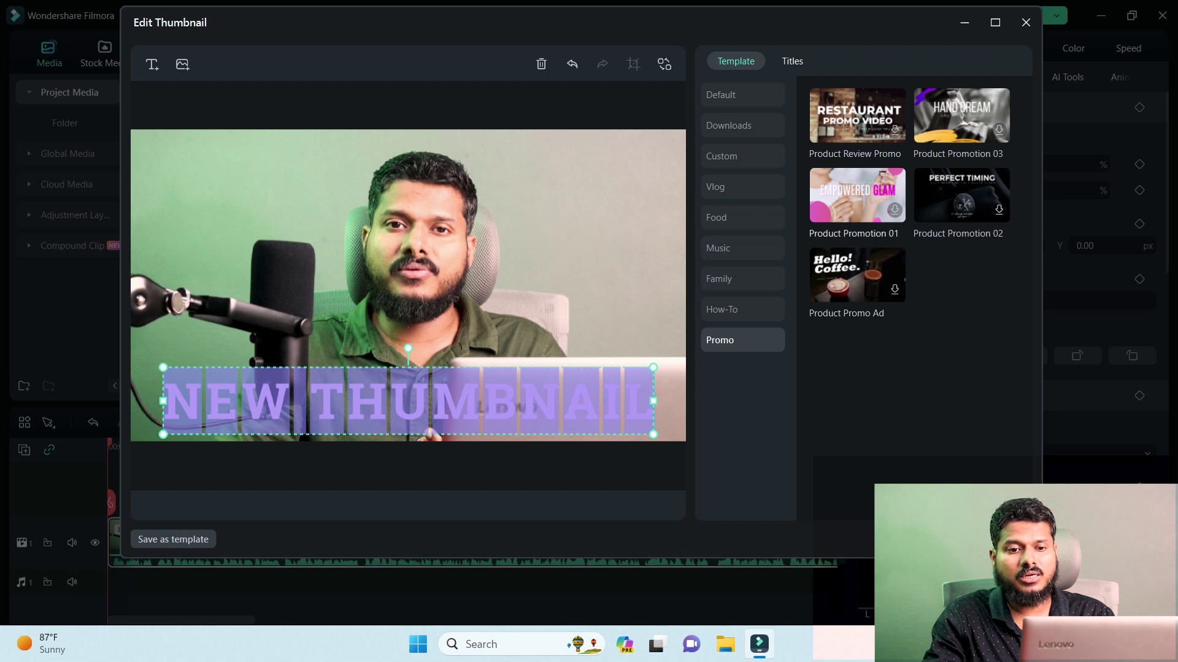
pyautogui.click(722, 309)
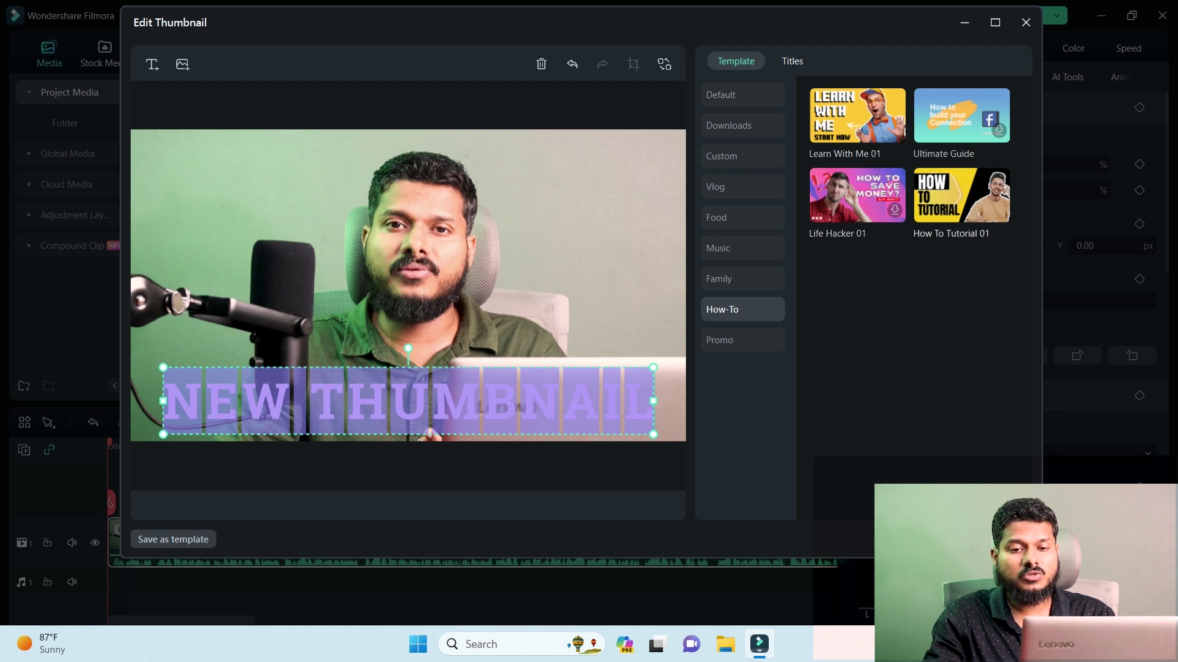
pyautogui.click(961, 195)
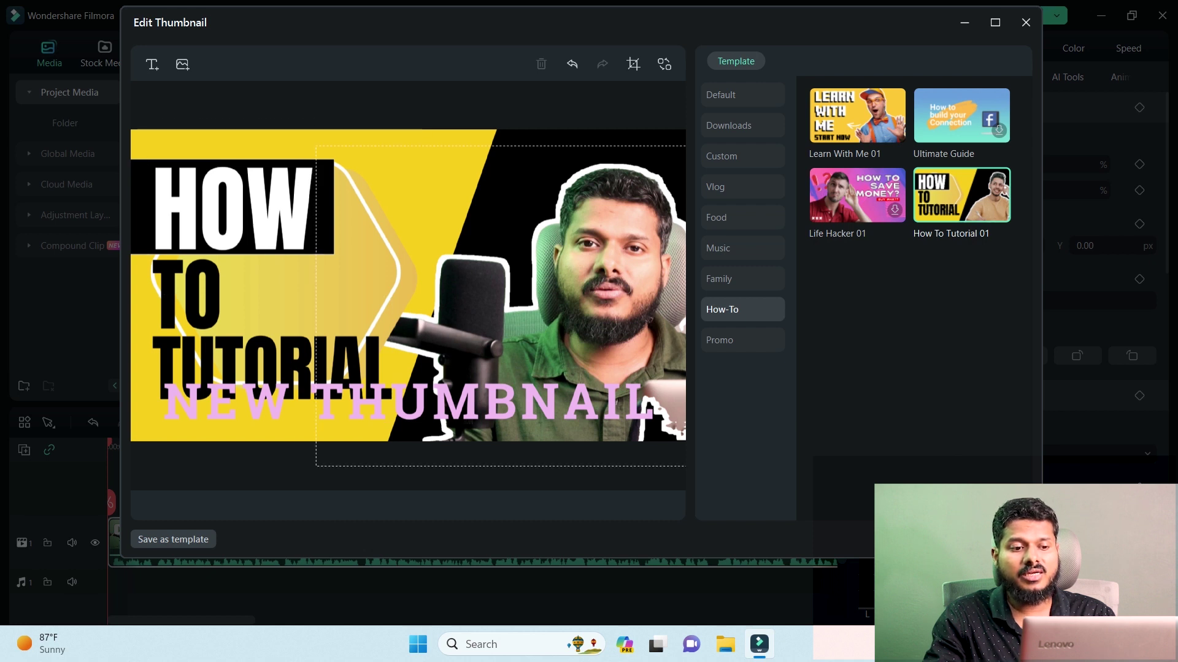
# Step: Delete the pink "NEW THUMBNAIL" title that overlaps the template's artwork
pyautogui.click(405, 402)
pyautogui.moveTo(405, 401); pyautogui.dragTo(438, 340)
pyautogui.press('Delete')
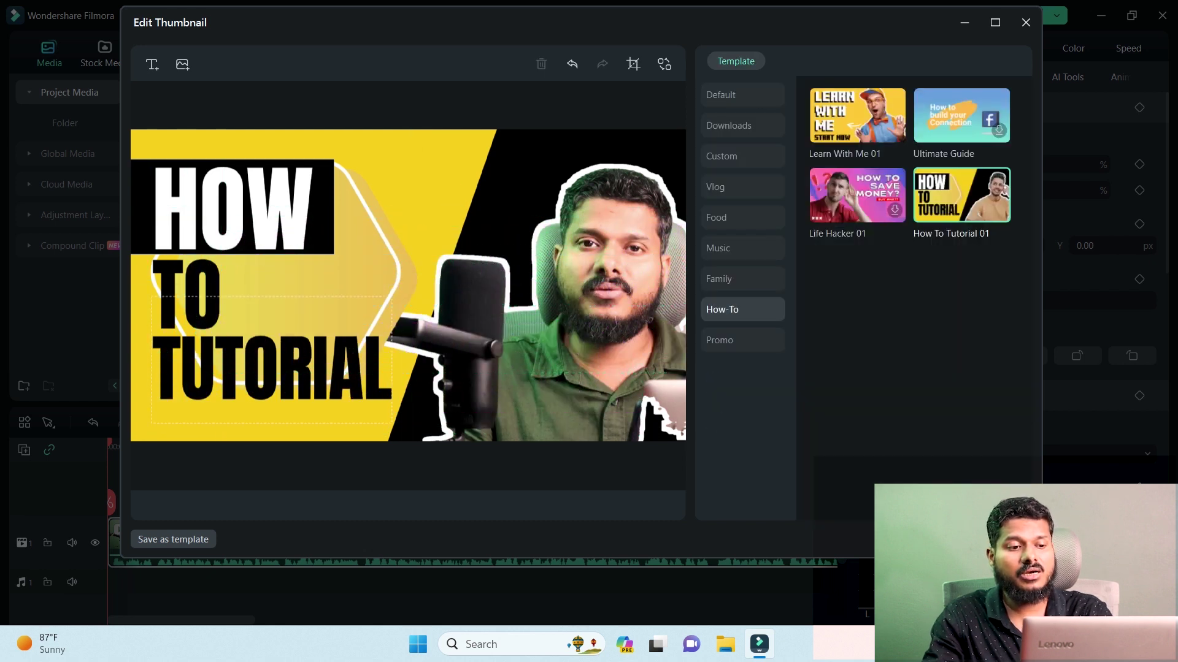
# Step: Examine the thumbnail templates offered in the Family, Food, Vlog, Custom and Downloads categories
pyautogui.click(233, 203)
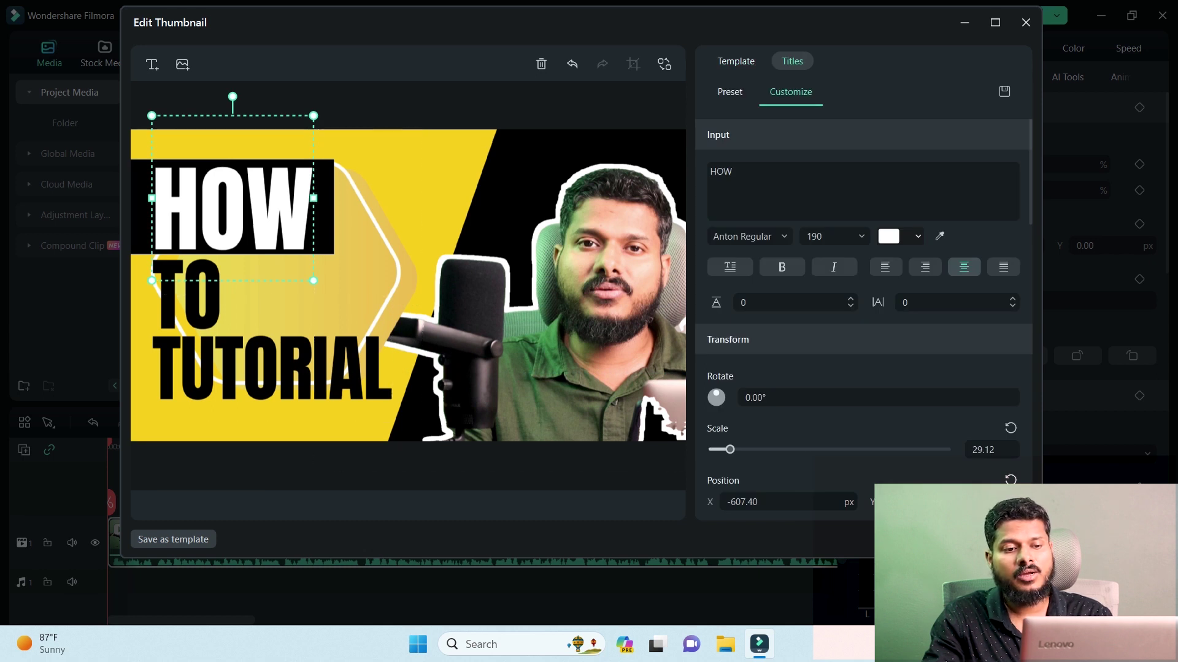
pyautogui.click(736, 61)
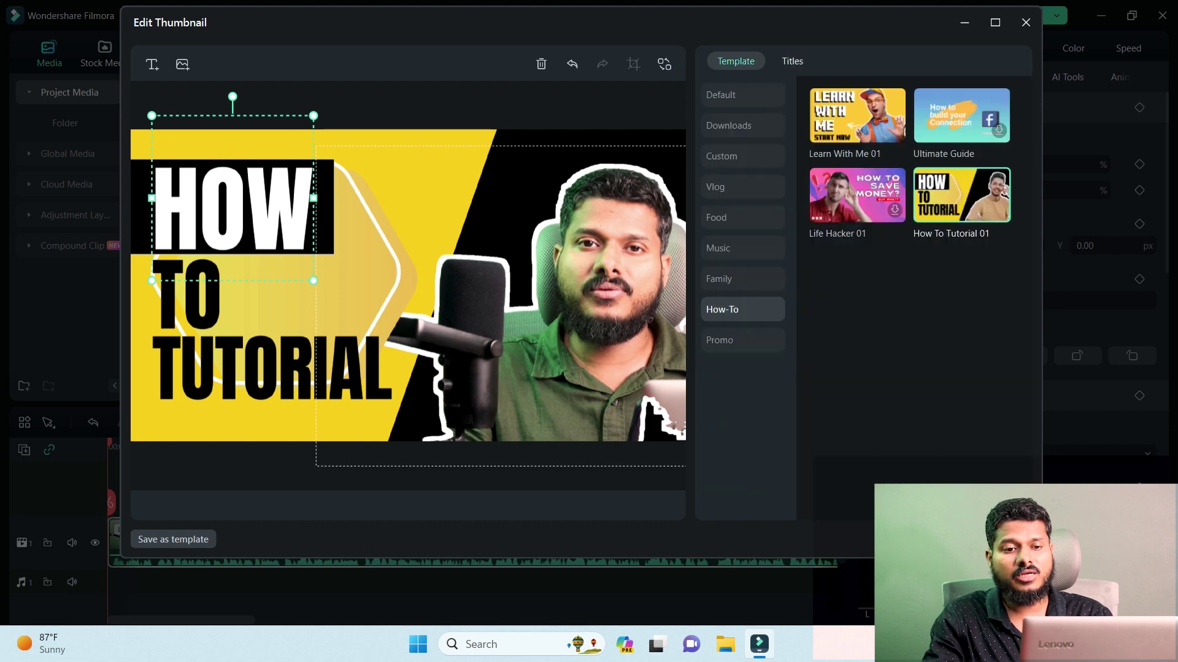
pyautogui.click(742, 279)
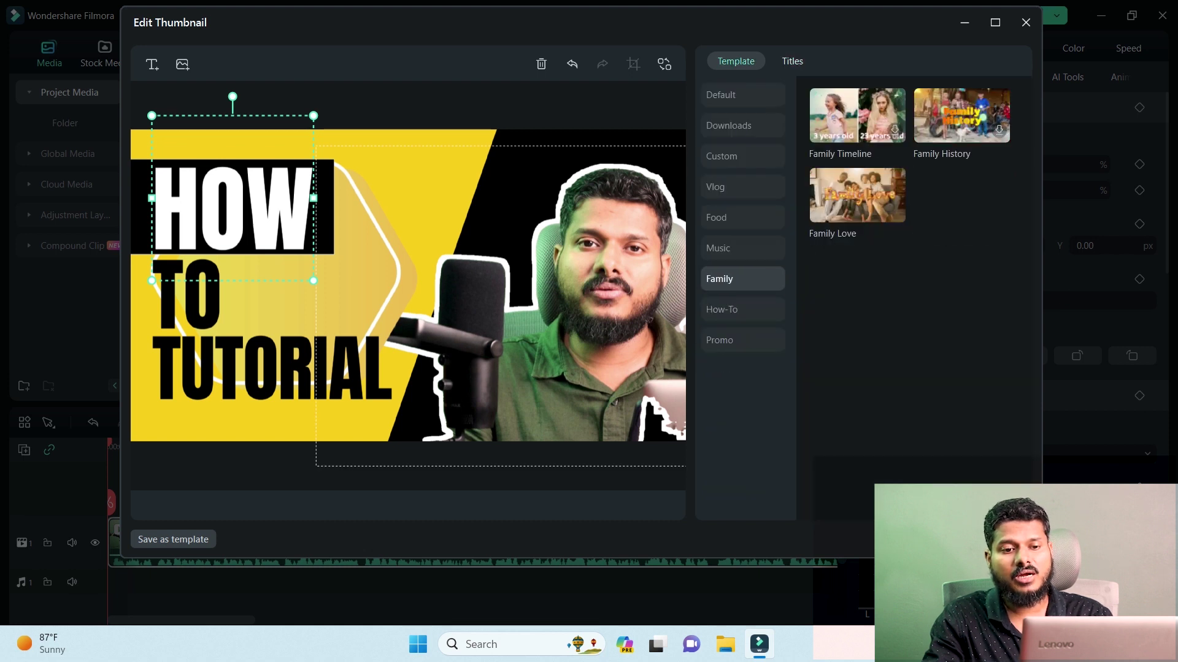
pyautogui.click(742, 248)
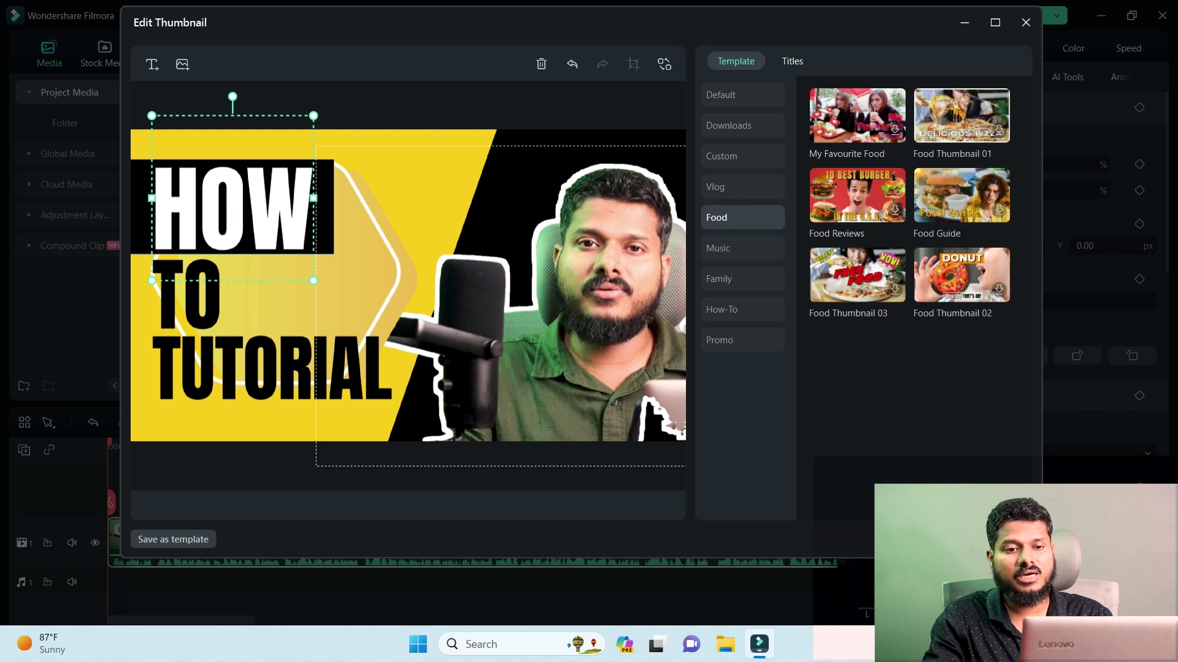
pyautogui.click(742, 186)
pyautogui.scroll(-1, 914, 294)
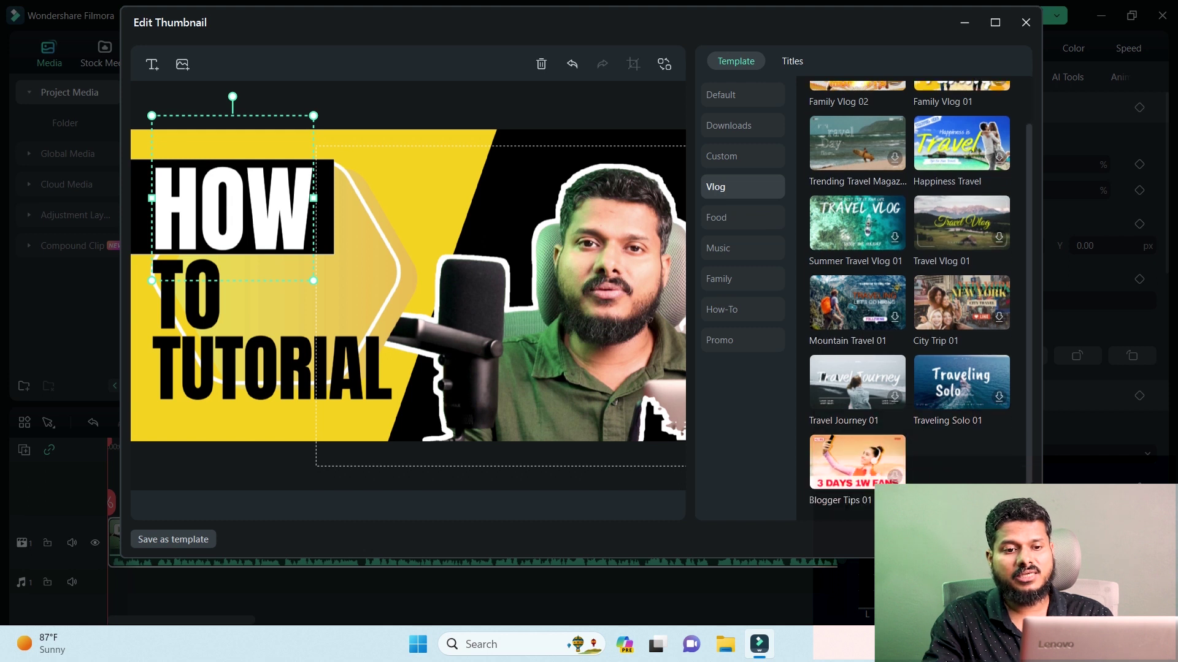
pyautogui.scroll(1, 907, 294)
pyautogui.click(742, 155)
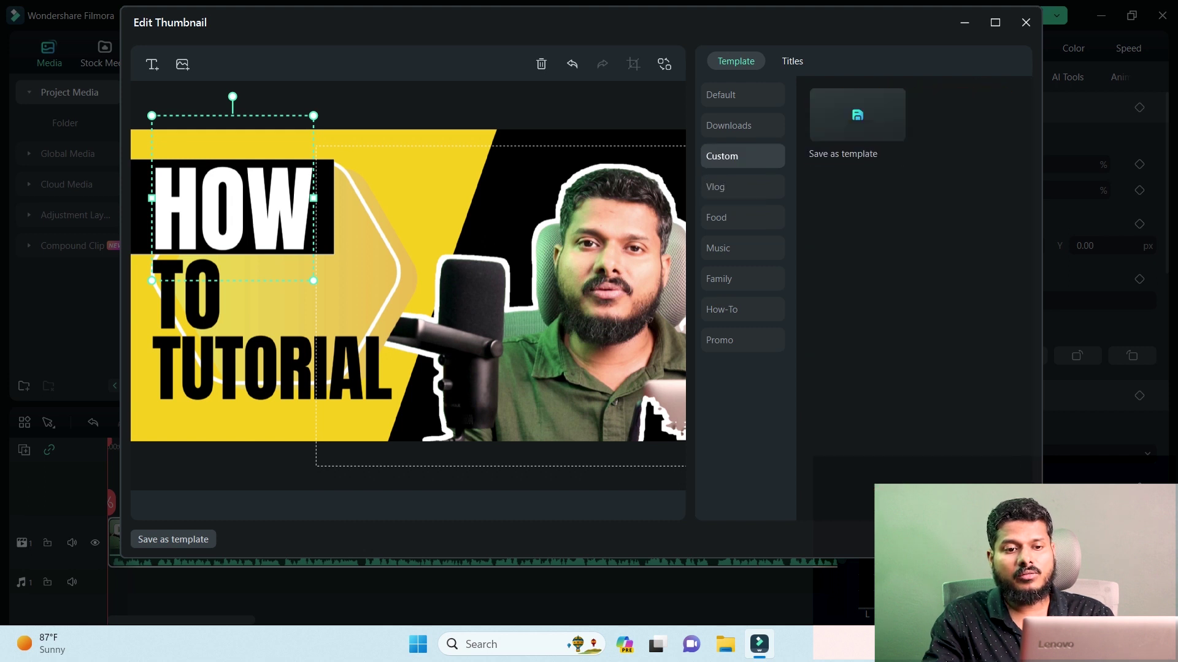
pyautogui.click(743, 125)
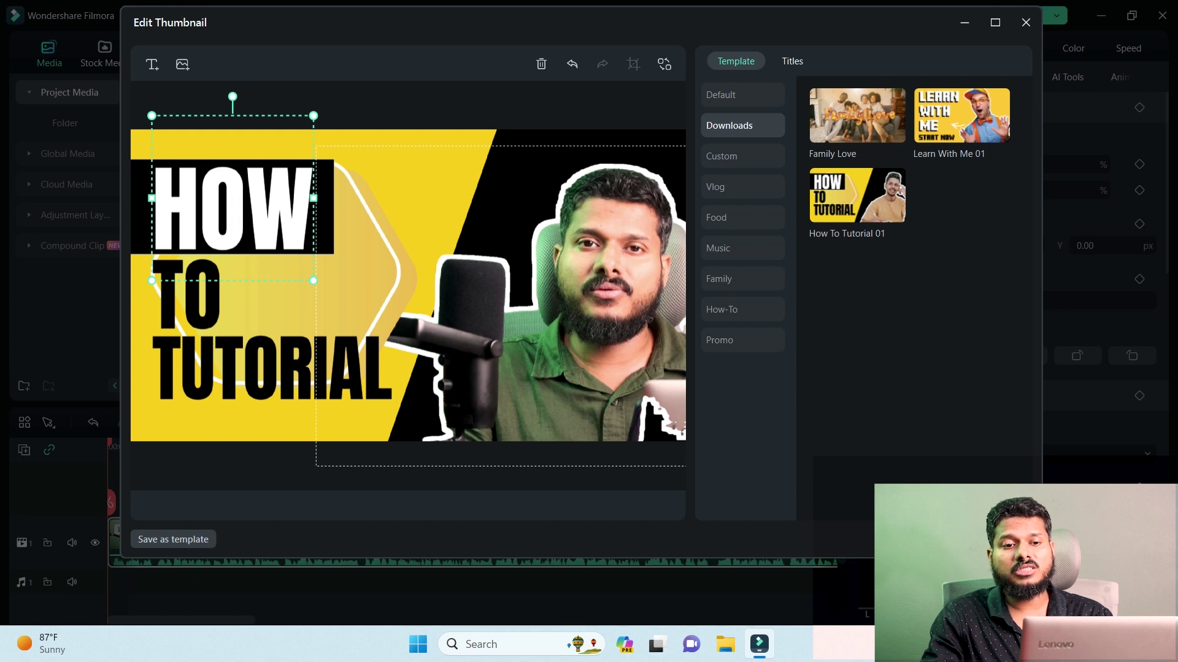
# Step: Finish editing the thumbnail with the tutorial design and leave the export settings without exporting
pyautogui.press('Escape')
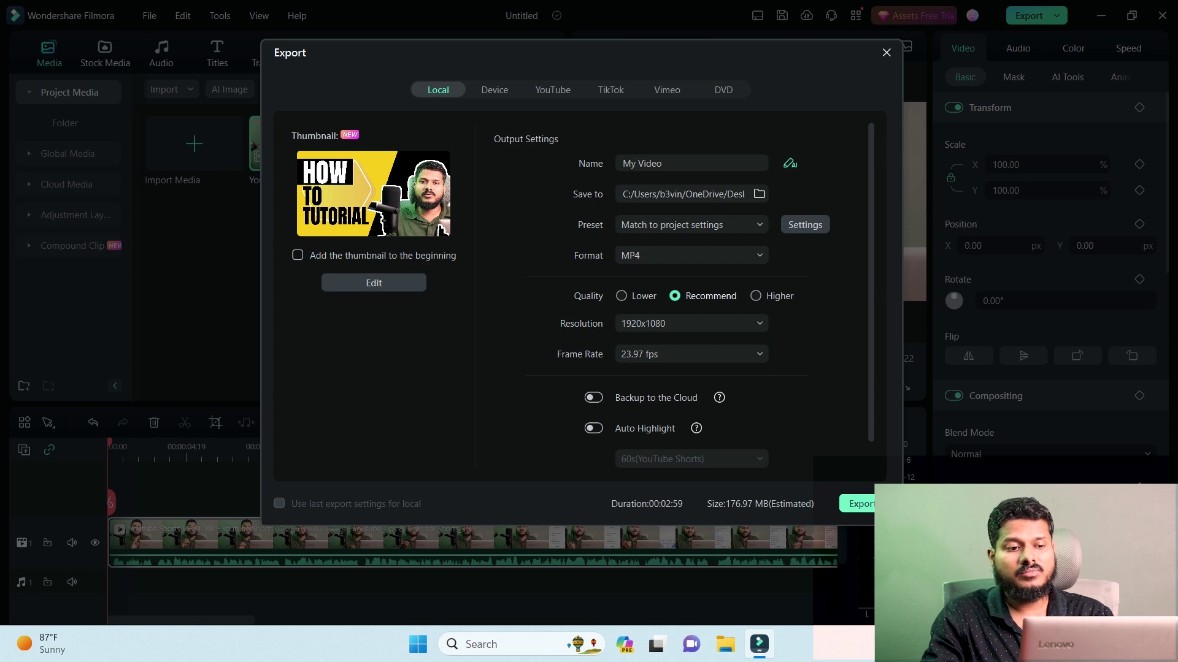
pyautogui.press('Escape')
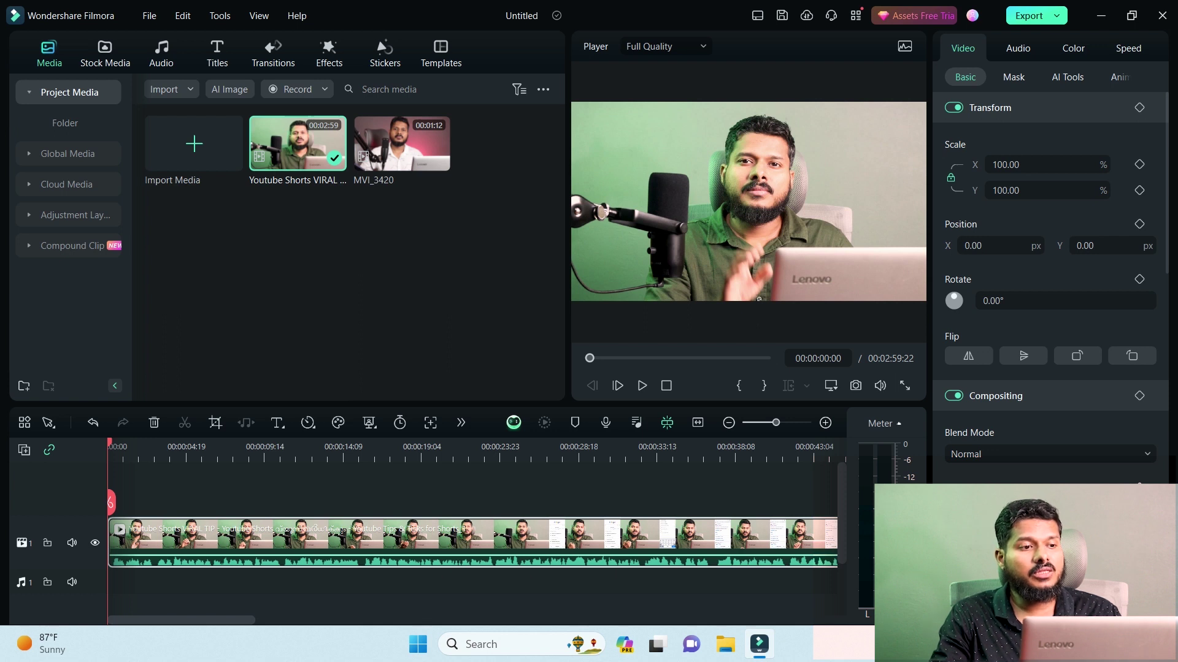
# Step: Browse the stock media library, including the Intro, Motion Graphic and Solid Color collections
pyautogui.click(105, 54)
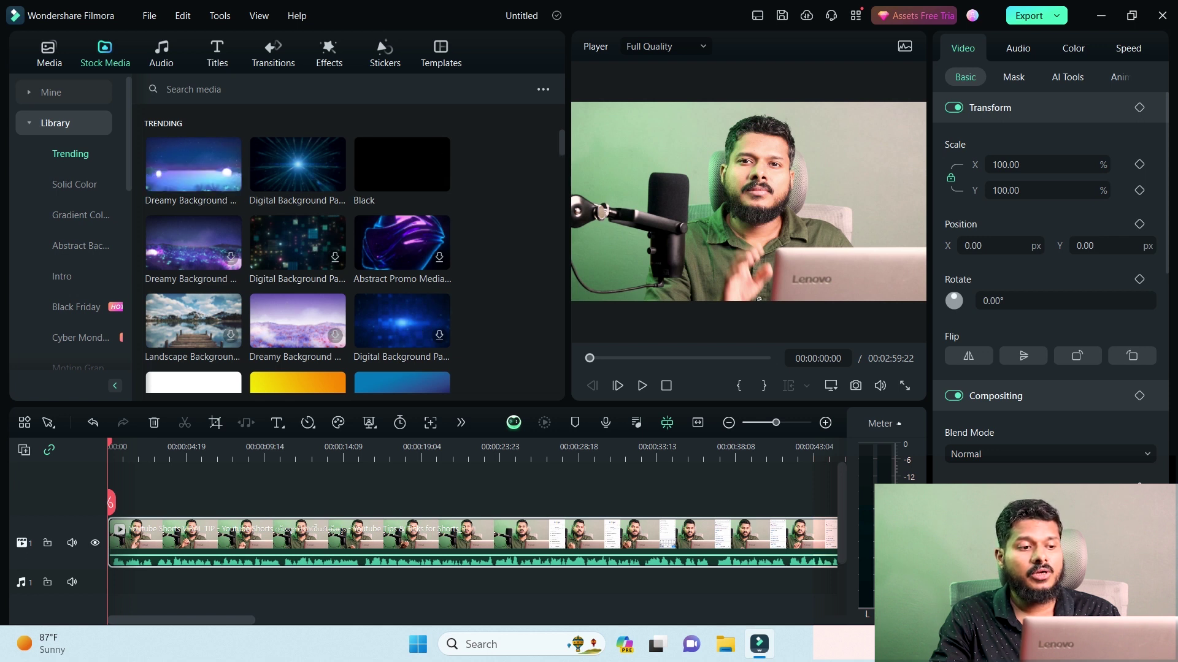
pyautogui.click(62, 276)
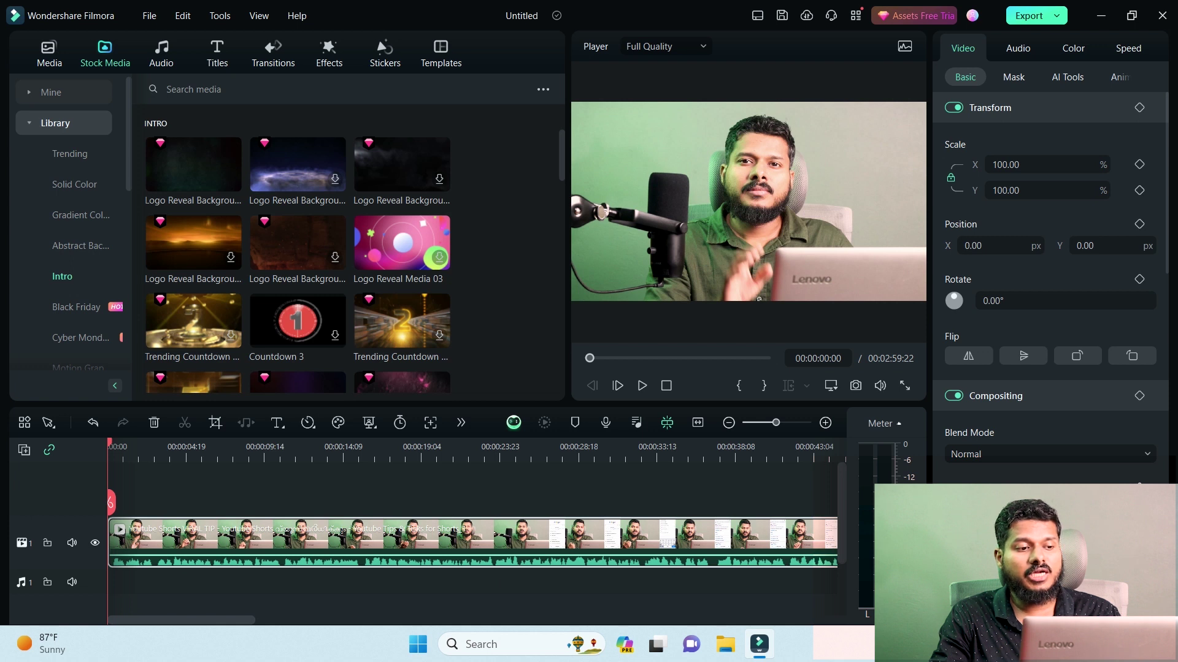
pyautogui.scroll(-5, 297, 288)
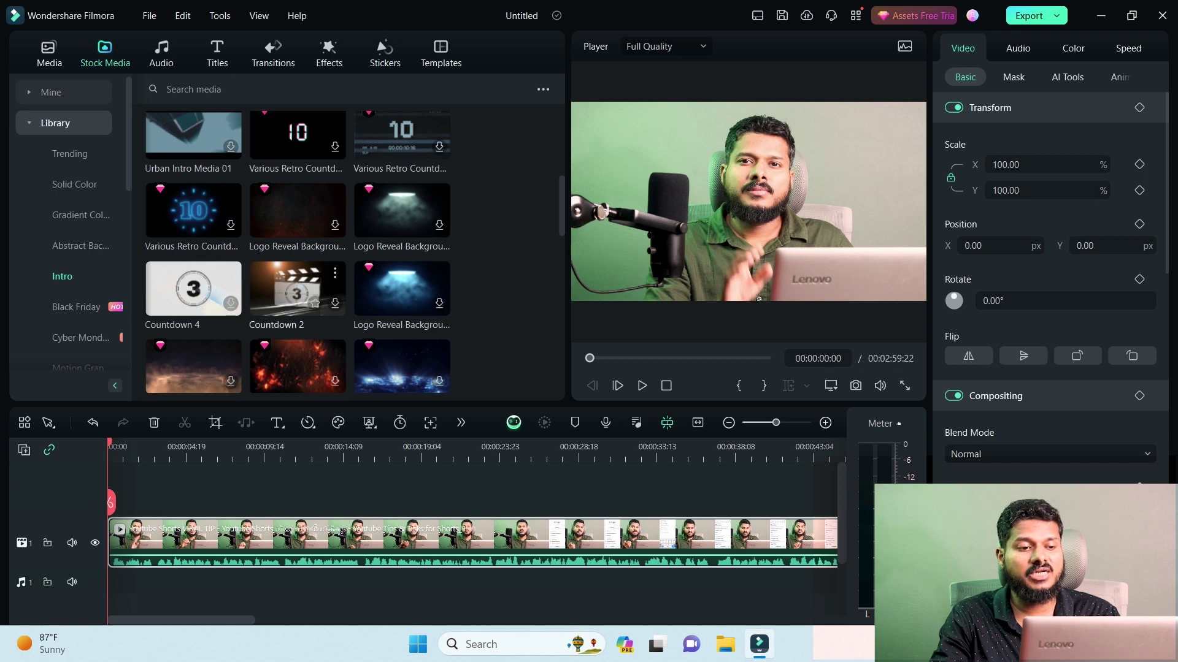
pyautogui.scroll(-10, 297, 289)
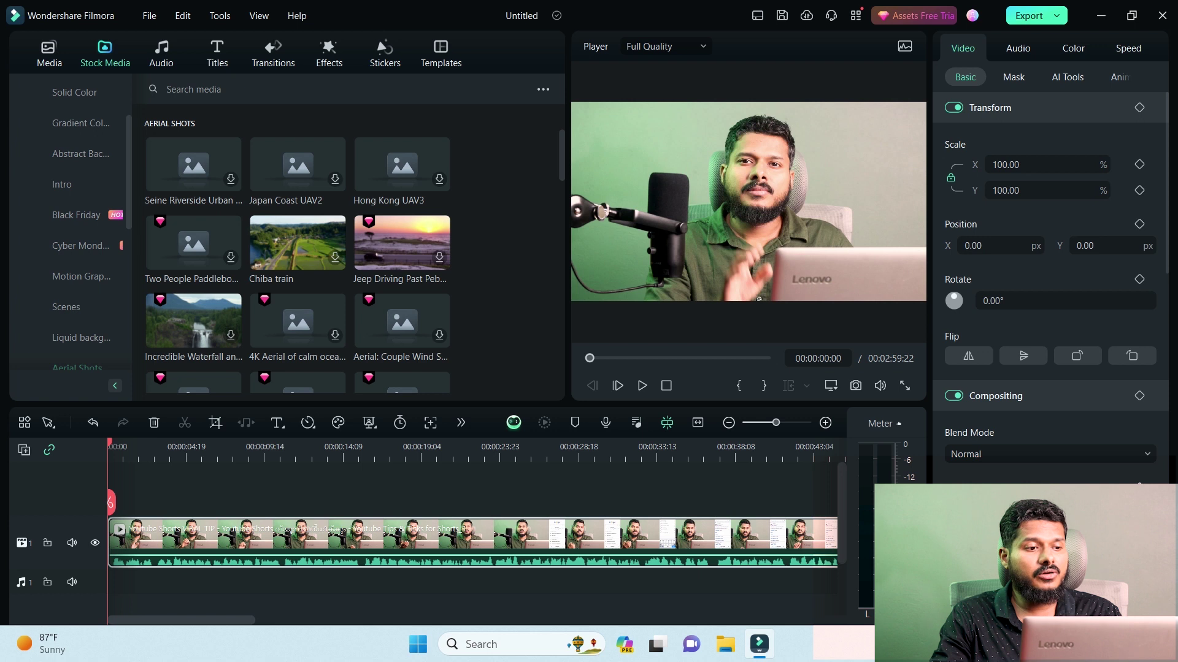
pyautogui.click(78, 245)
pyautogui.click(80, 276)
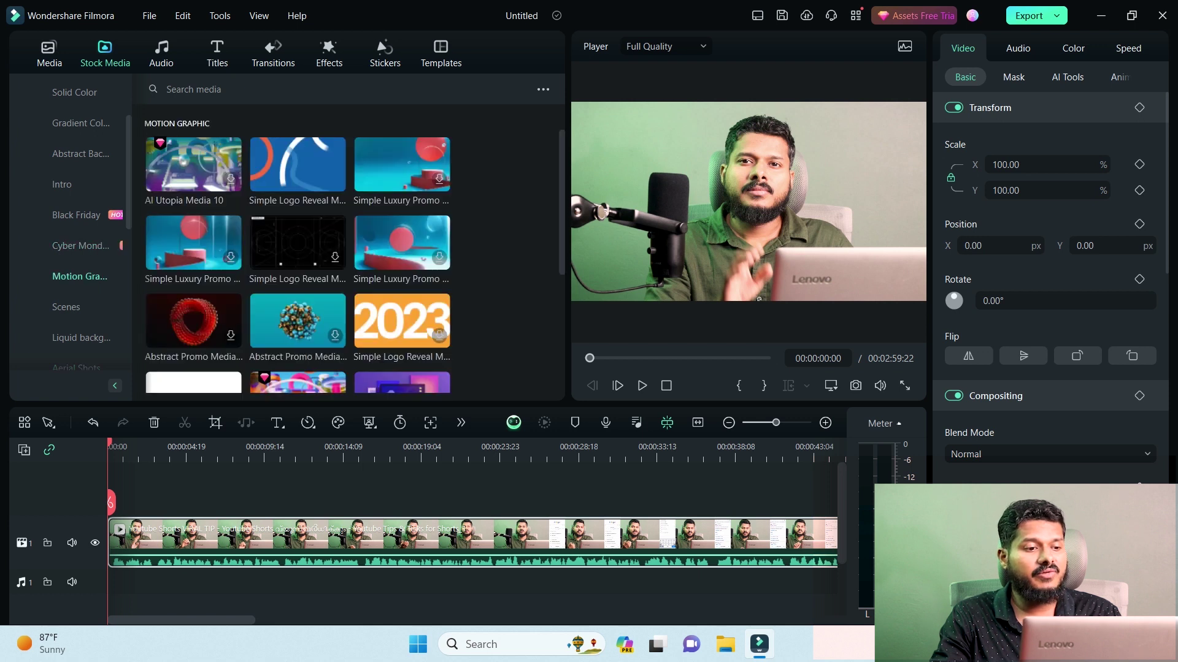
pyautogui.scroll(2, 71, 233)
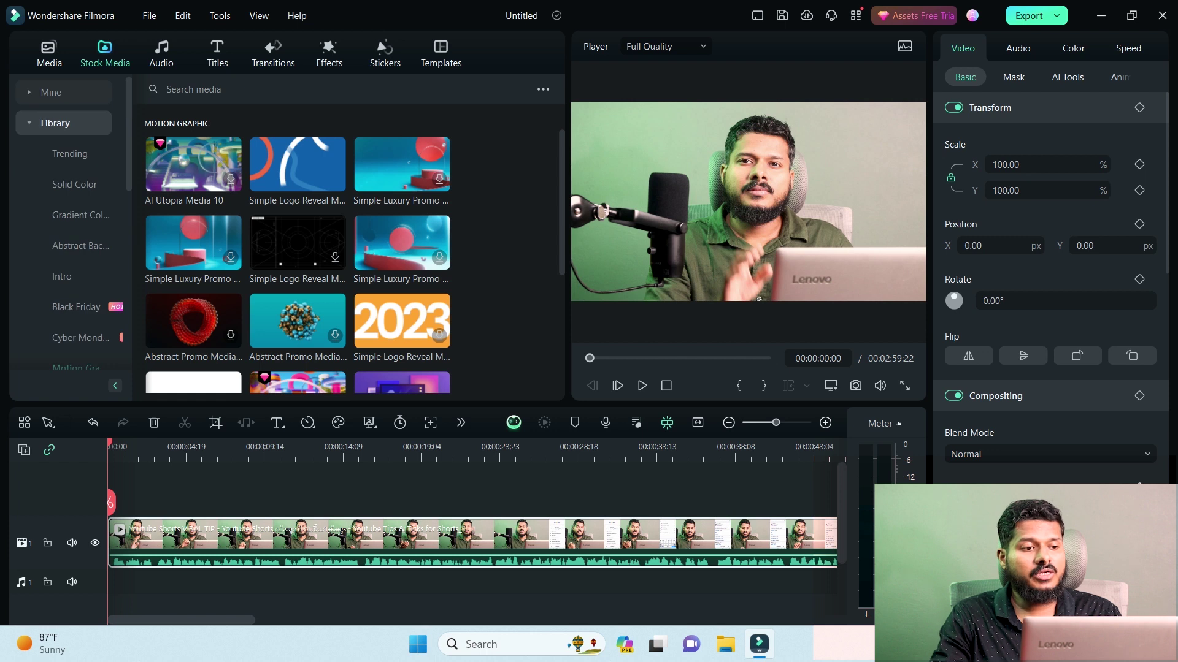
pyautogui.click(74, 184)
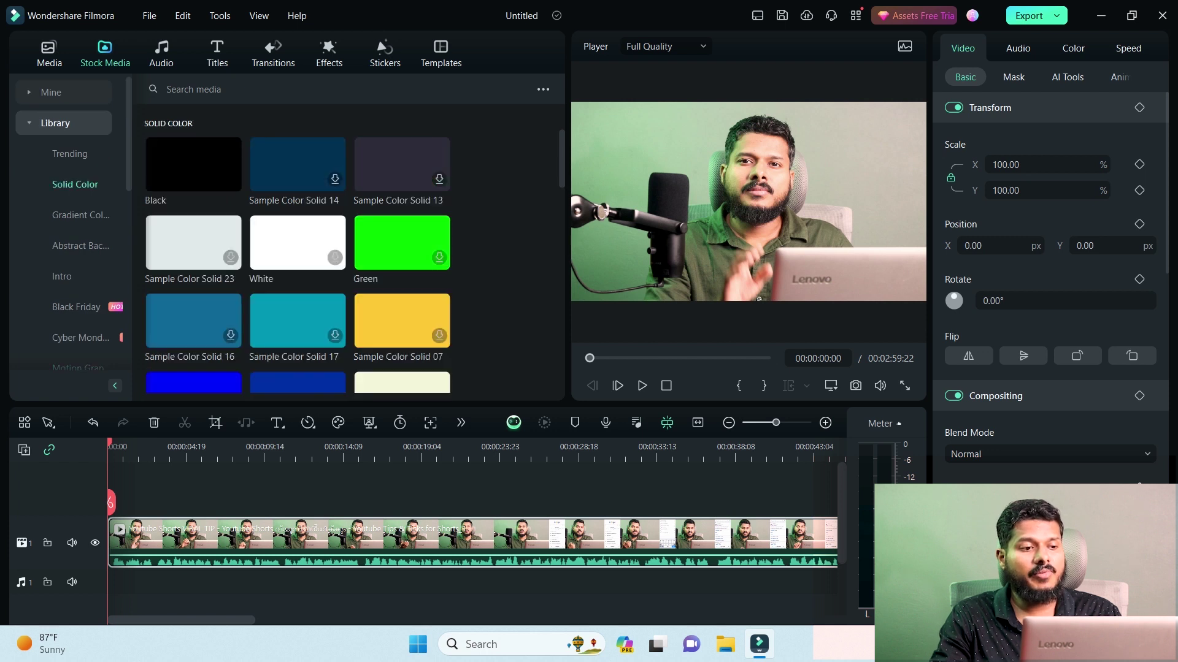
pyautogui.scroll(-4, 70, 233)
pyautogui.click(62, 337)
# Step: Look through the trending tracks in the audio library's Music collection
pyautogui.click(162, 54)
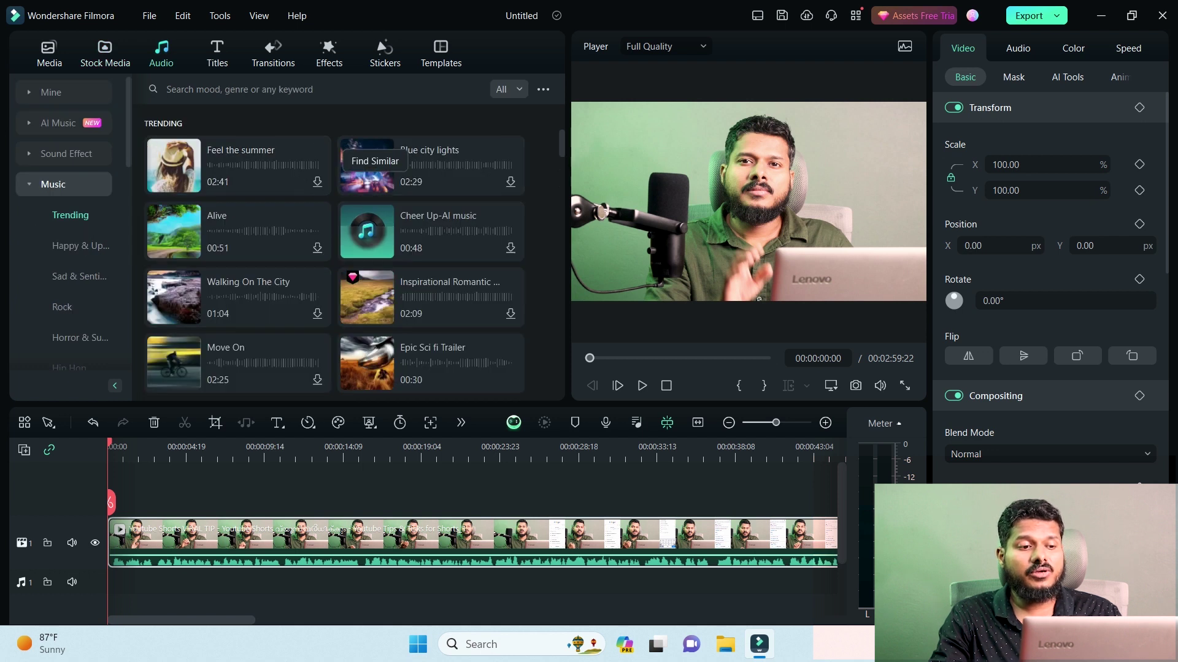
pyautogui.scroll(-3, 234, 252)
pyautogui.scroll(-1, 233, 252)
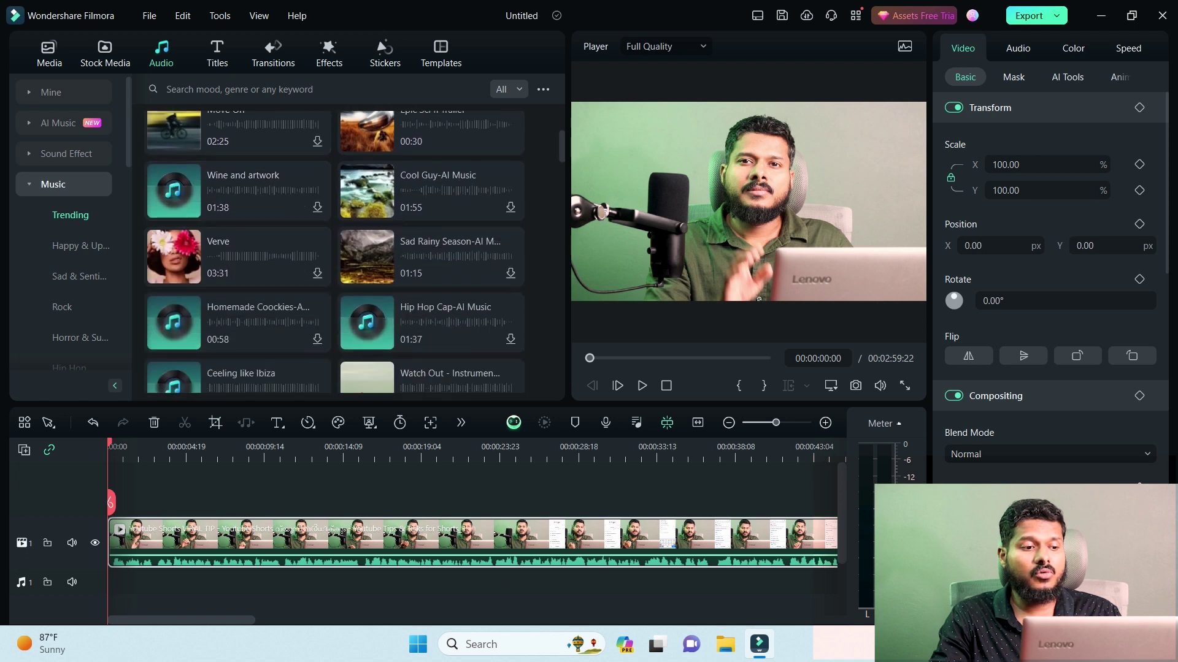
pyautogui.scroll(4, 233, 252)
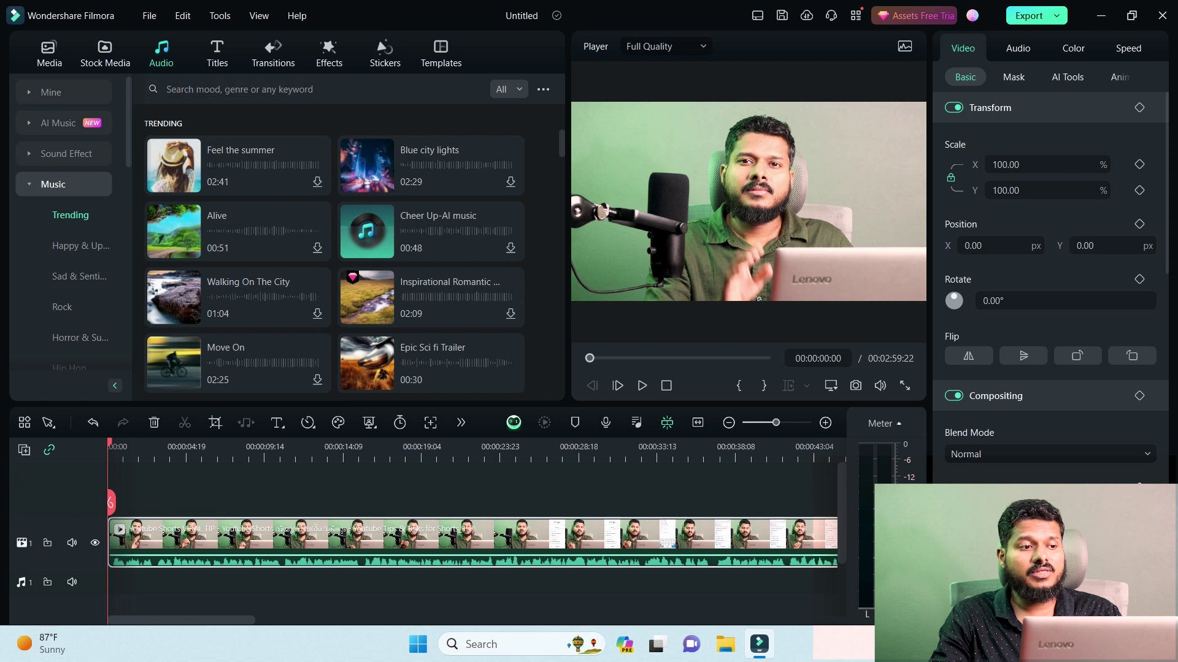
# Step: Generate three AI music tracks with the Happy mood and a duration of 01:00
pyautogui.click(58, 123)
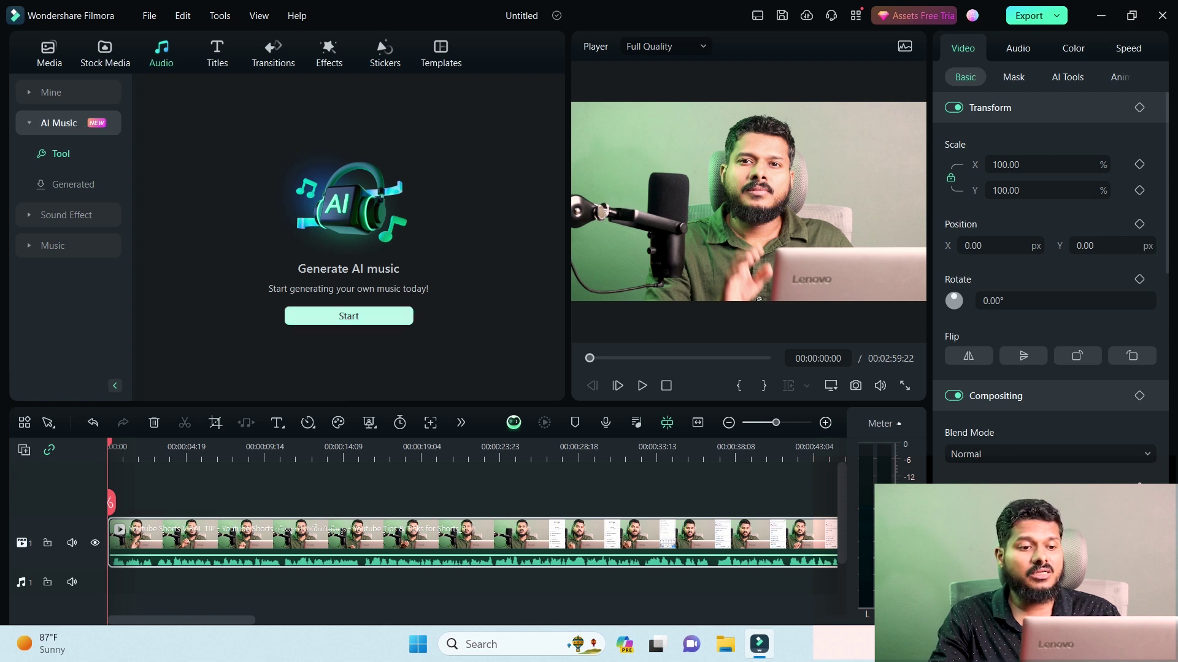
pyautogui.click(348, 316)
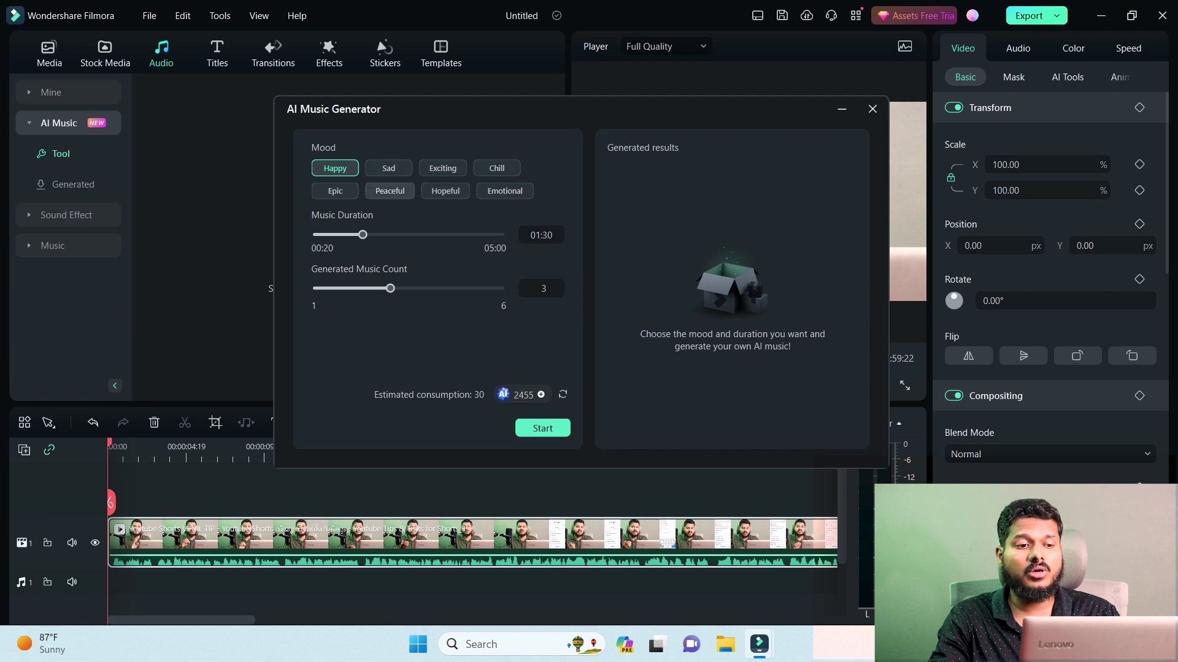
pyautogui.click(389, 168)
pyautogui.click(334, 168)
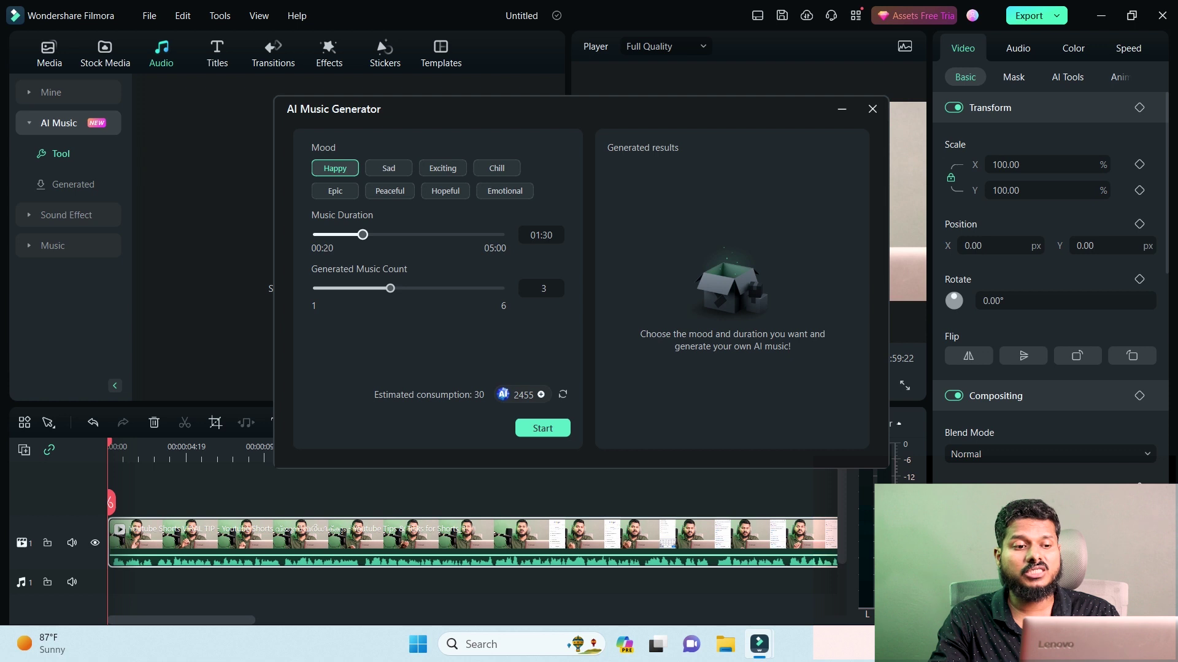
pyautogui.moveTo(362, 234); pyautogui.dragTo(500, 234)
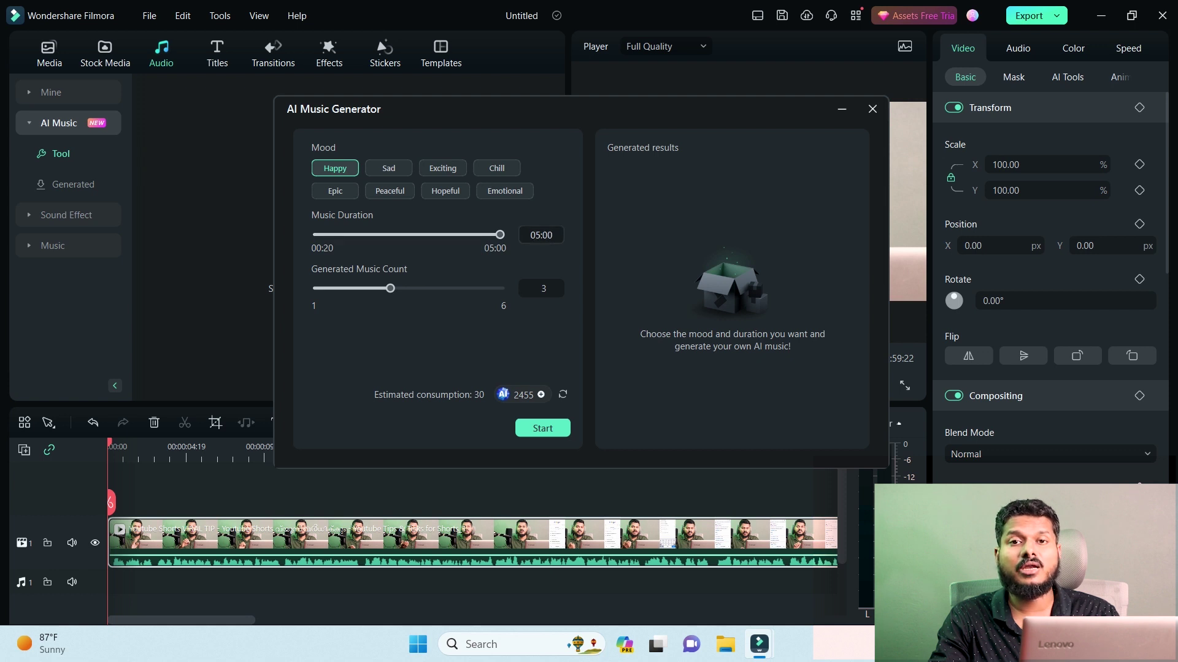
pyautogui.moveTo(499, 235); pyautogui.dragTo(344, 235)
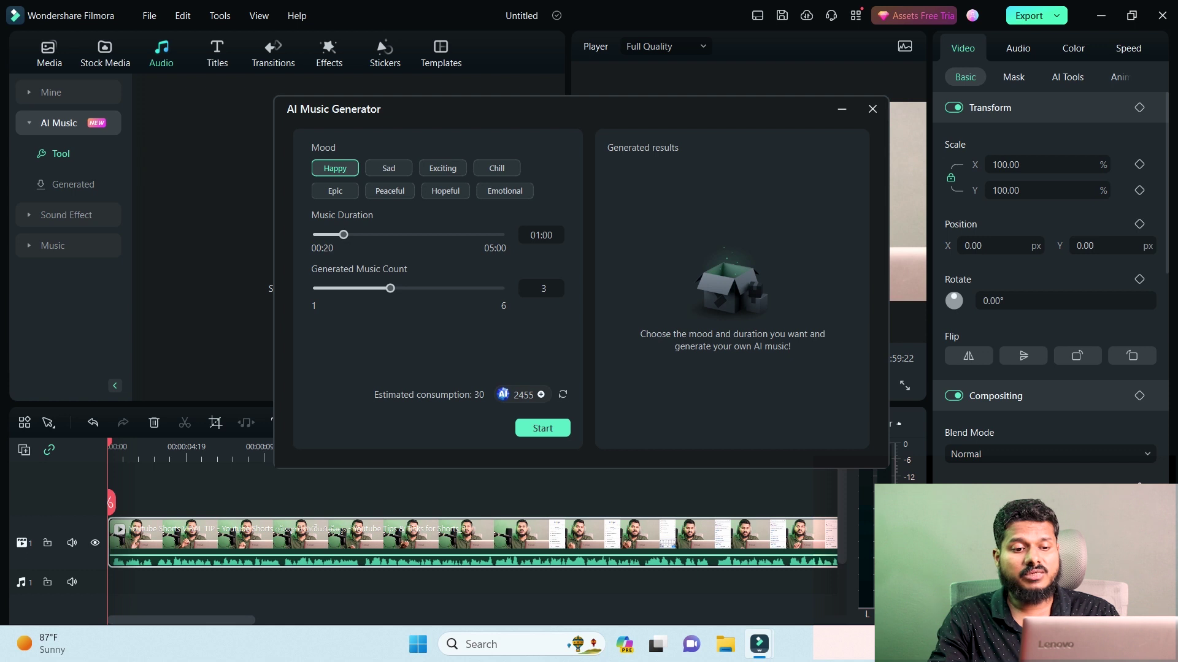
pyautogui.click(543, 429)
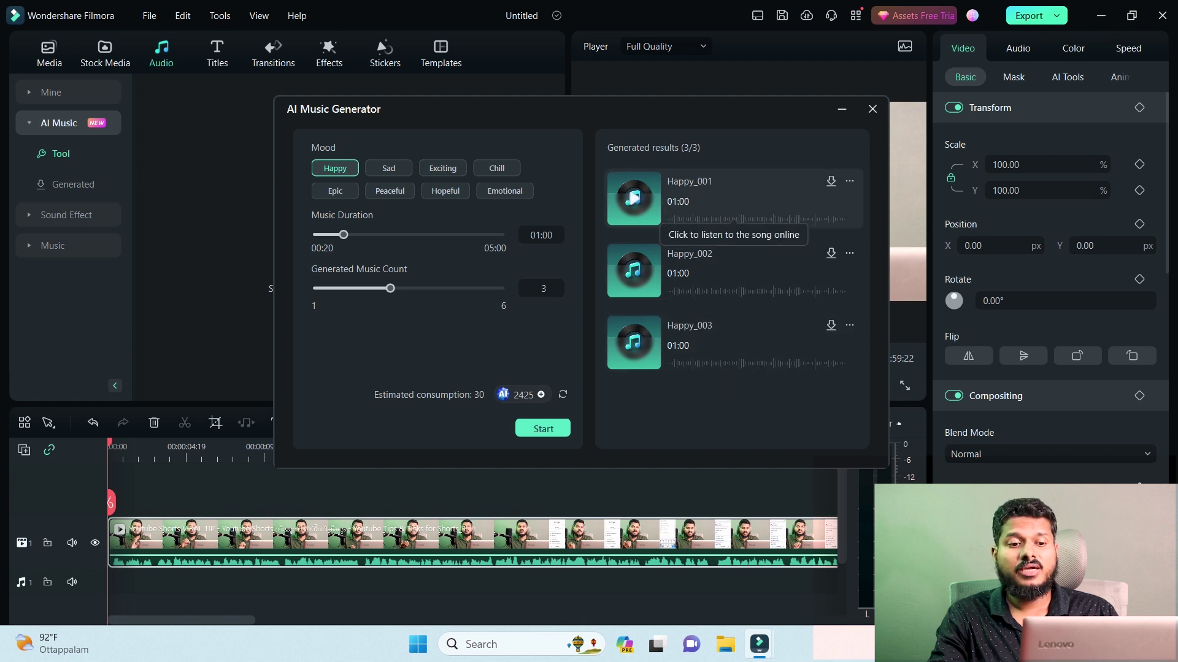
# Step: Preview the first and second generated Happy tracks
pyautogui.click(633, 197)
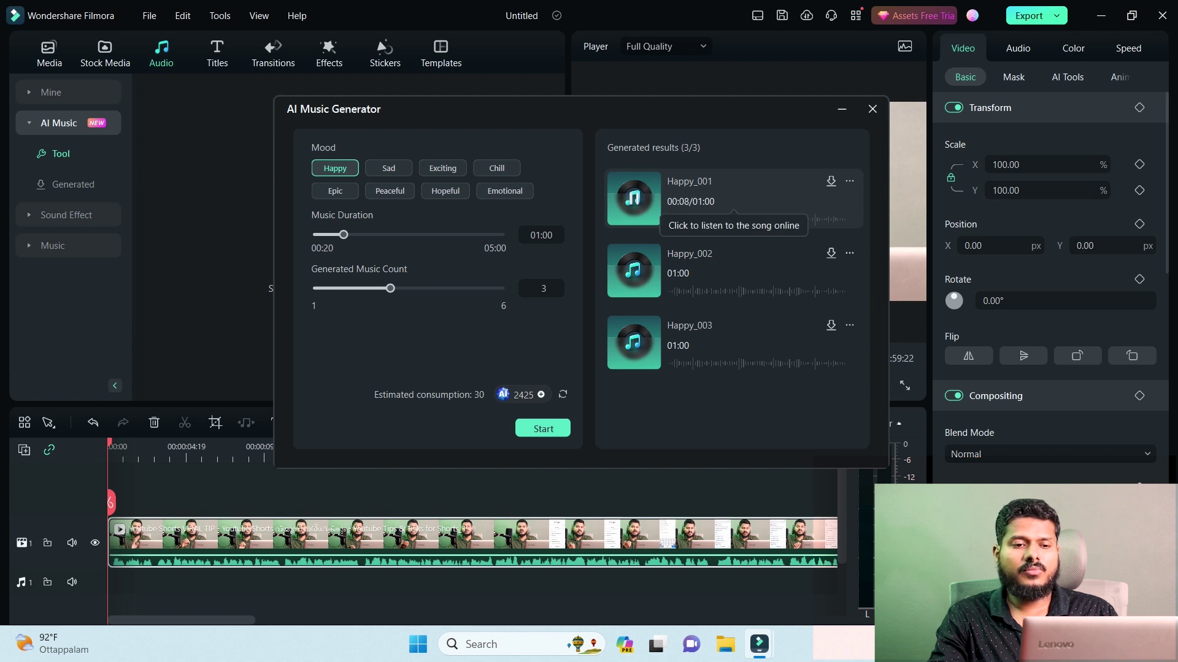
pyautogui.click(633, 270)
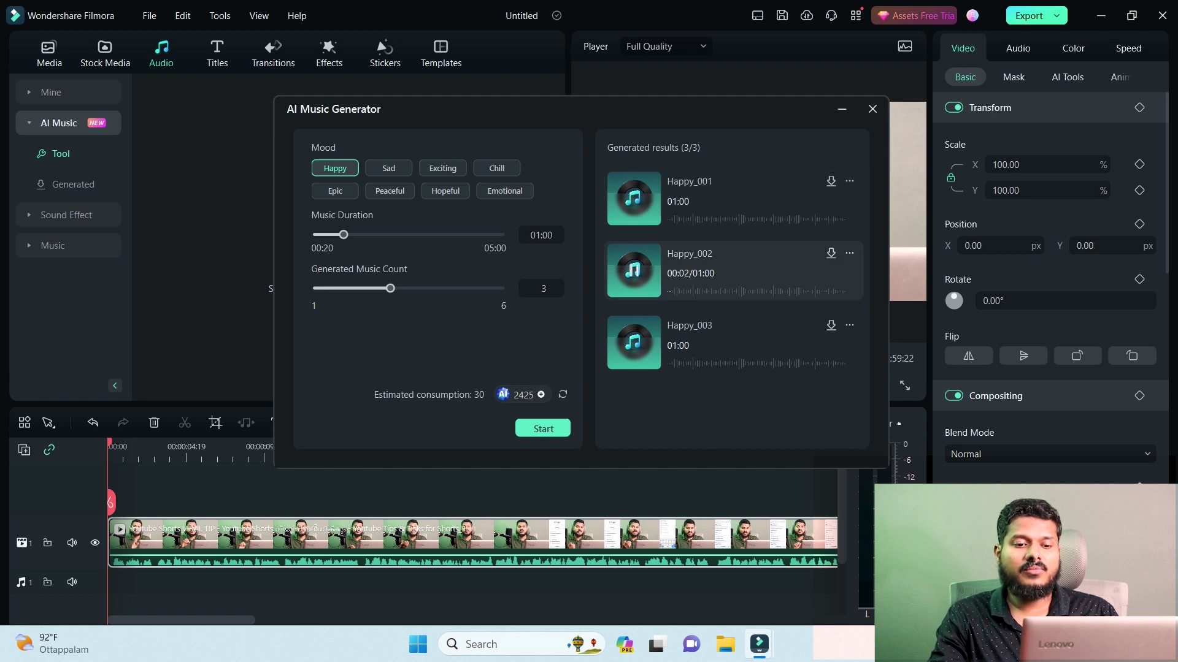
# Step: Preview the third generated Happy track and close the AI Music Generator, clearing its generated records
pyautogui.click(633, 342)
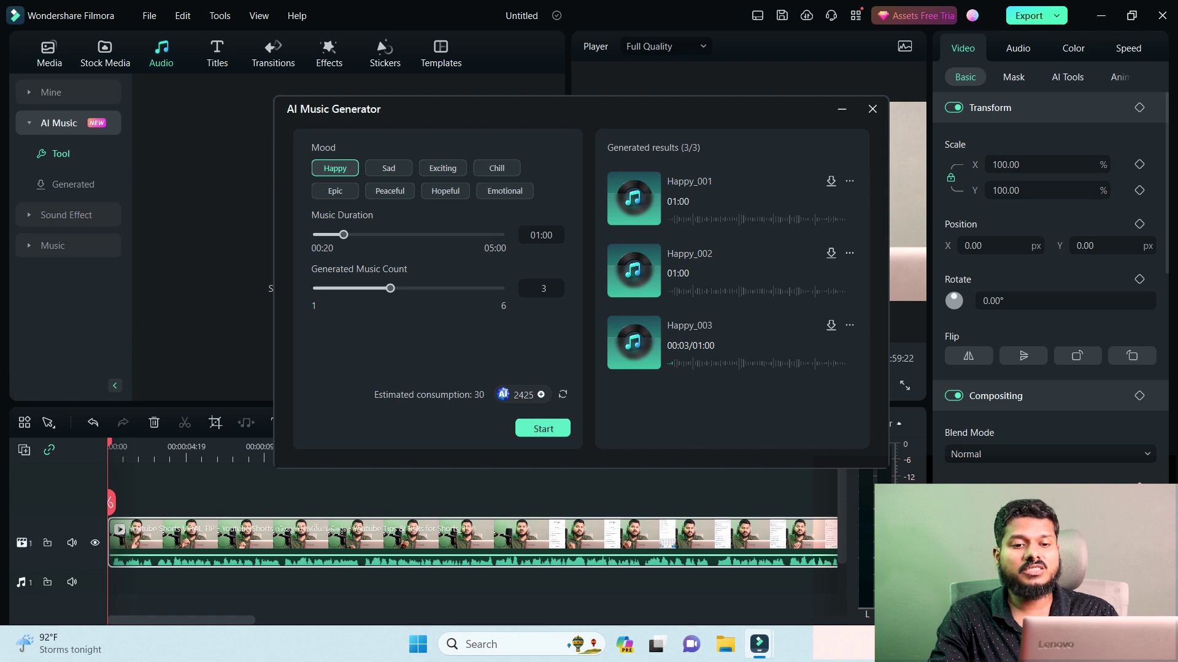
pyautogui.click(872, 109)
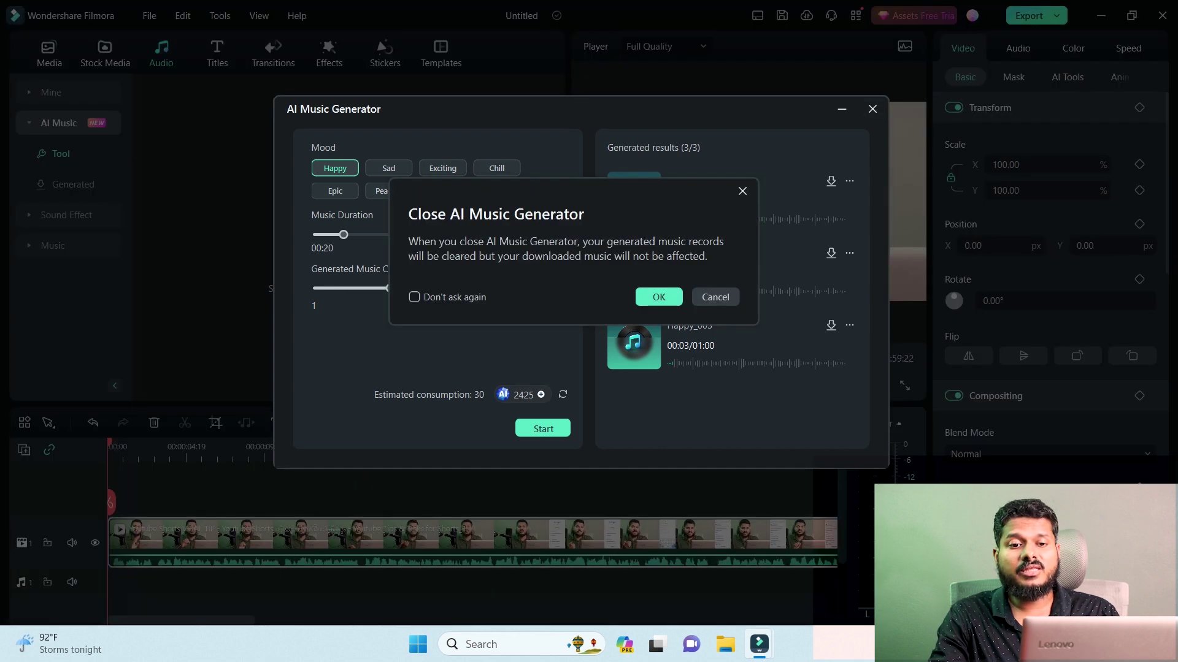
pyautogui.click(659, 297)
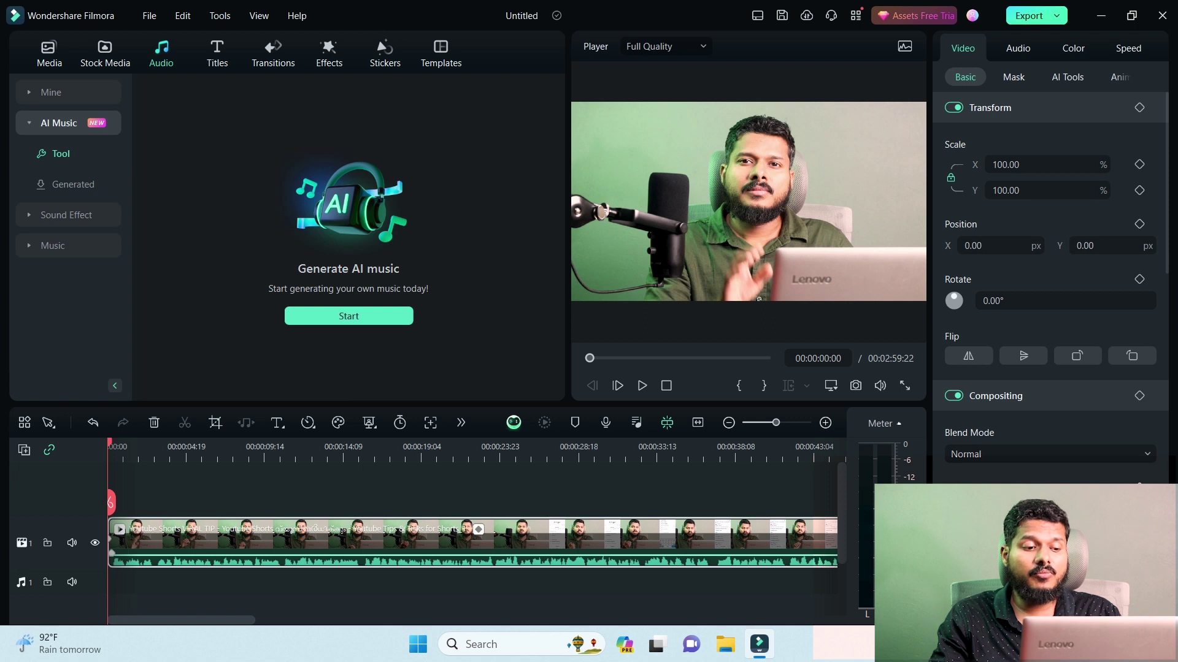
# Step: At 00:00:15:08 on the timeline, apply the Cyberpunk 2 LUT to the clip and set Protect Skin Tones to 100
pyautogui.moveTo(111, 503); pyautogui.dragTo(359, 503)
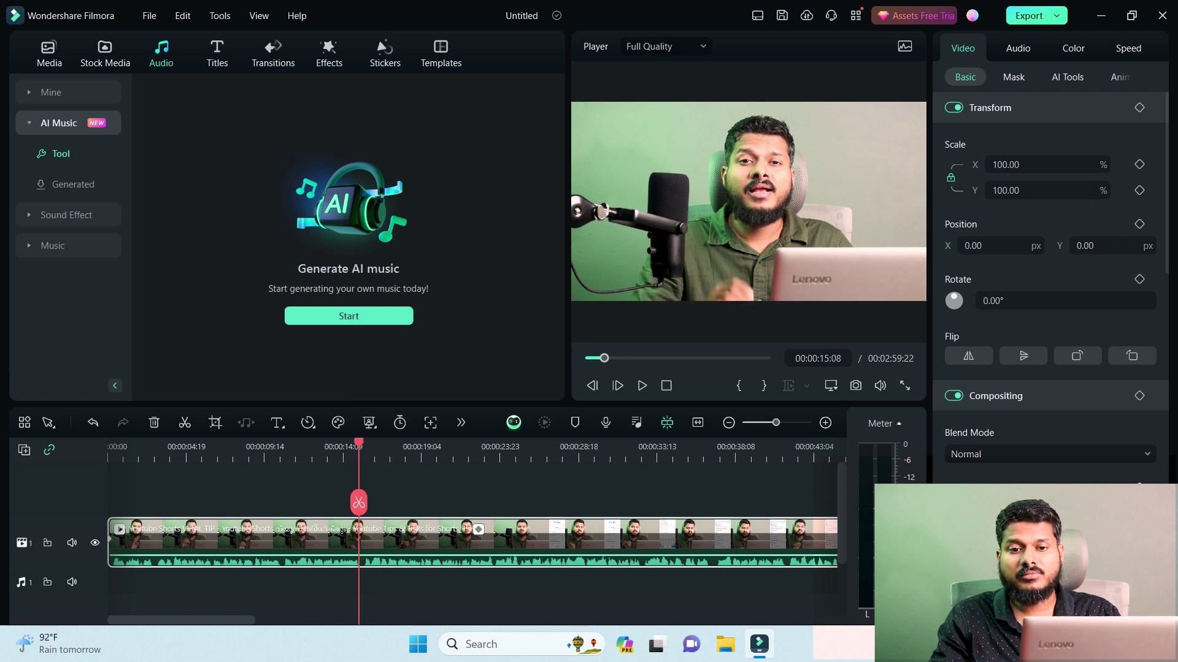
pyautogui.click(1067, 77)
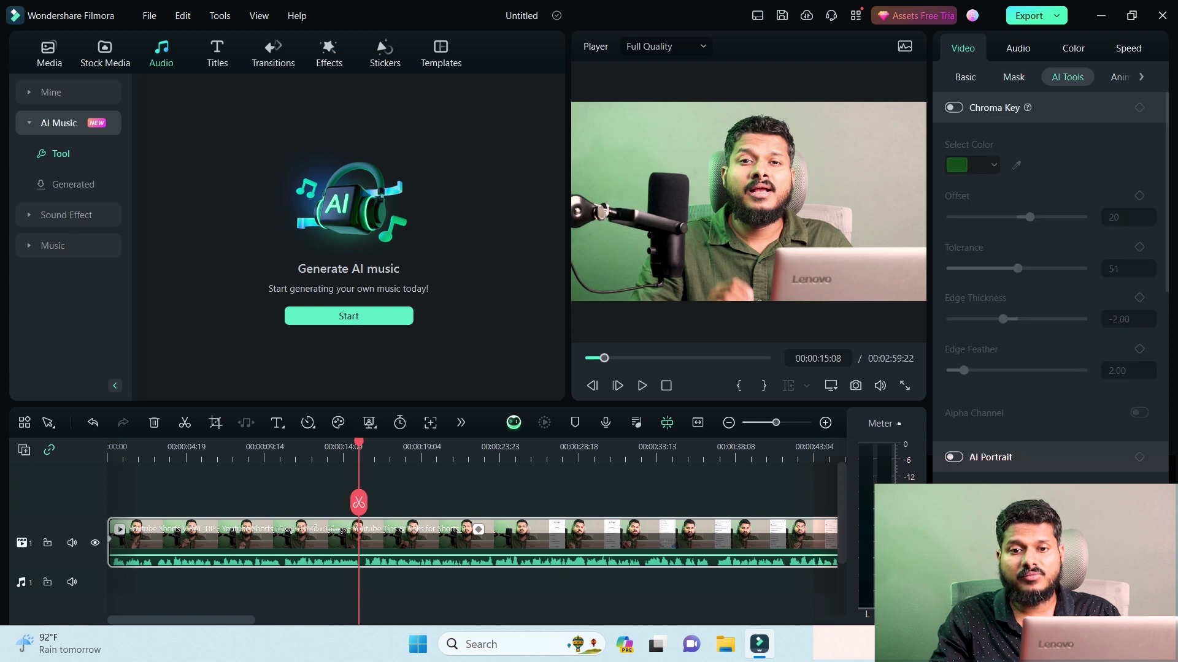
pyautogui.click(1073, 48)
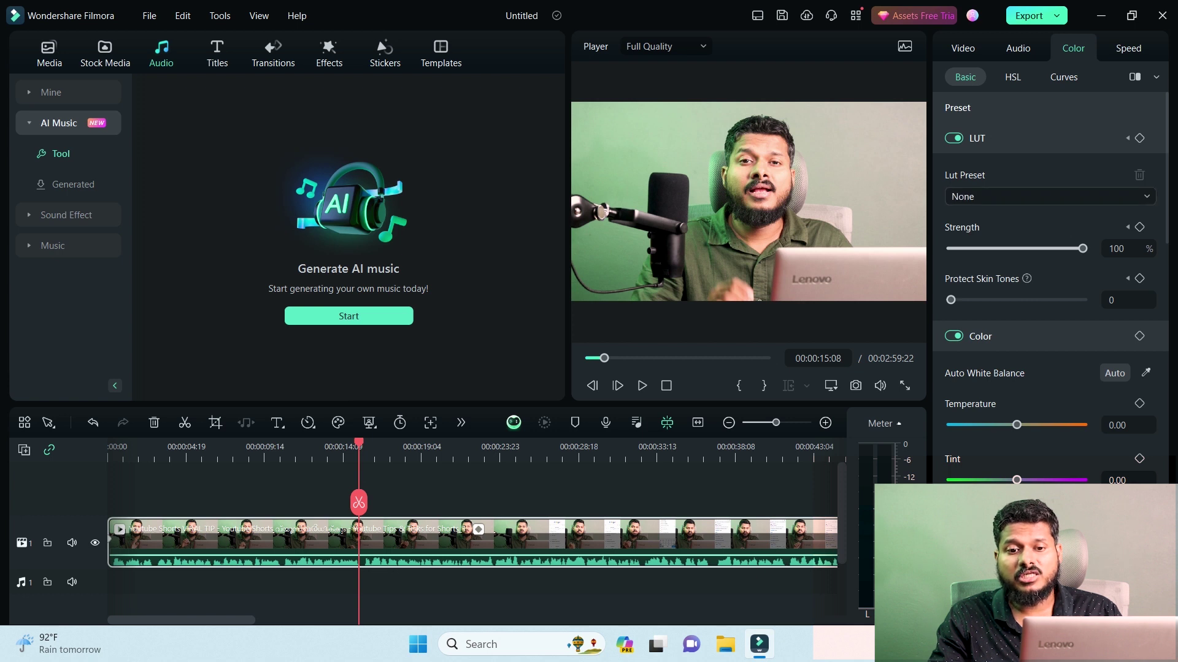
pyautogui.click(1048, 197)
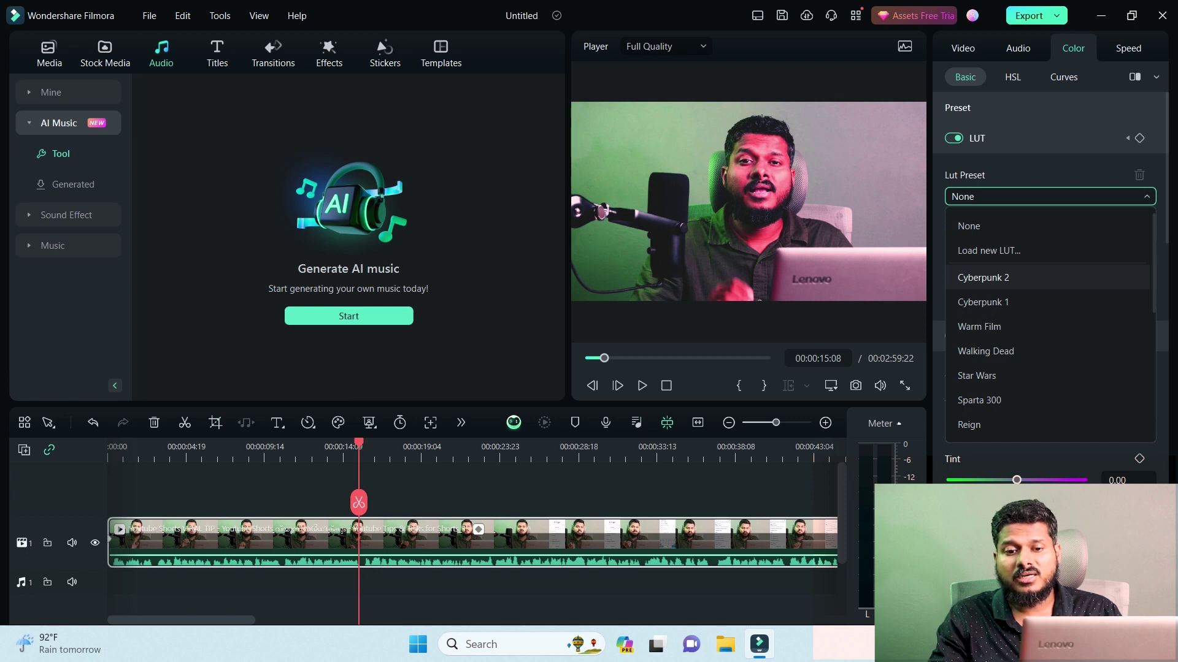
pyautogui.click(983, 278)
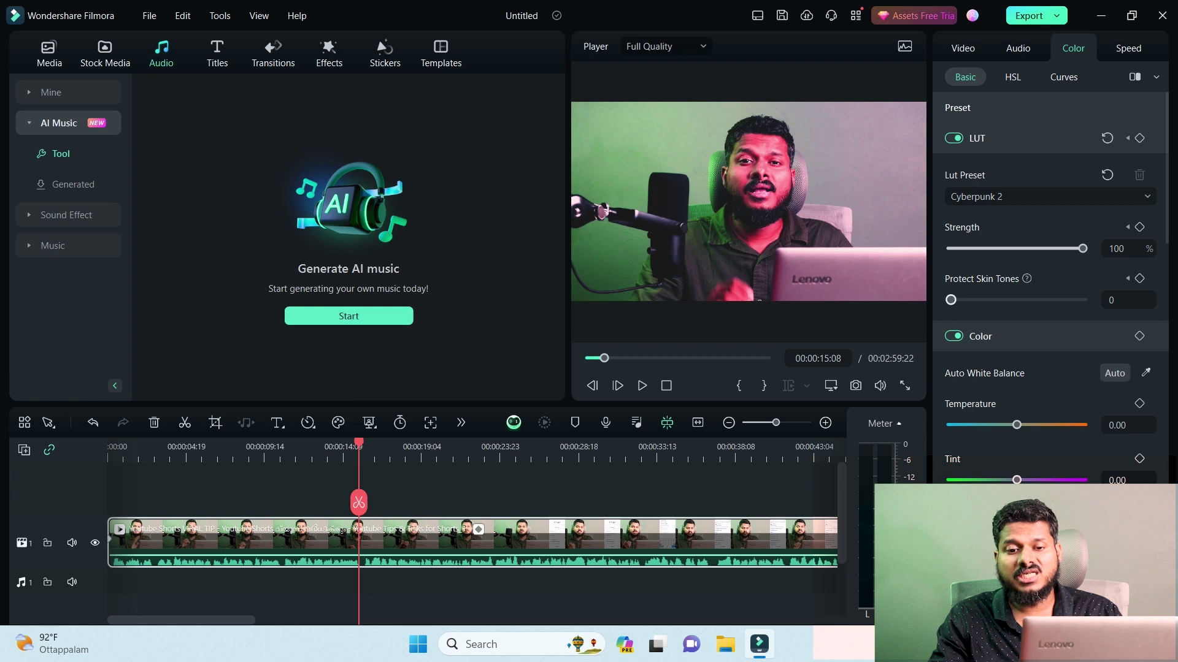
pyautogui.moveTo(951, 300); pyautogui.dragTo(1083, 300)
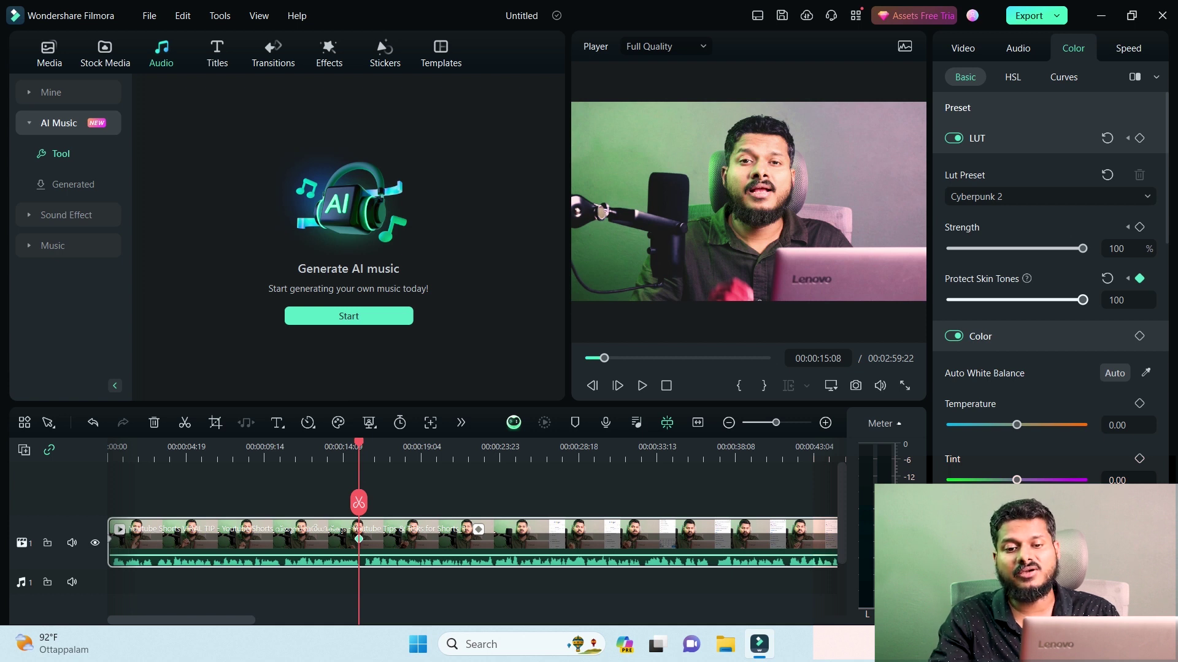
# Step: Change the clip's LUT preset to Cyberpunk 1 and compare Protect Skin Tones at 0 and 100, leaving it at 100
pyautogui.click(1042, 196)
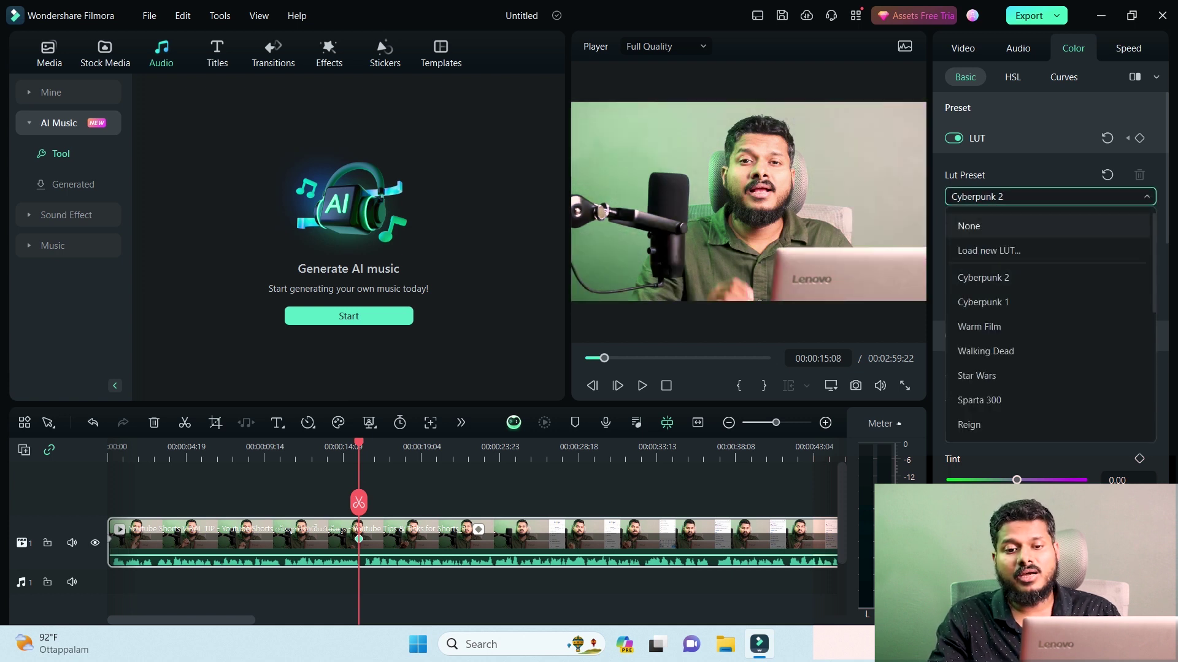
pyautogui.click(982, 301)
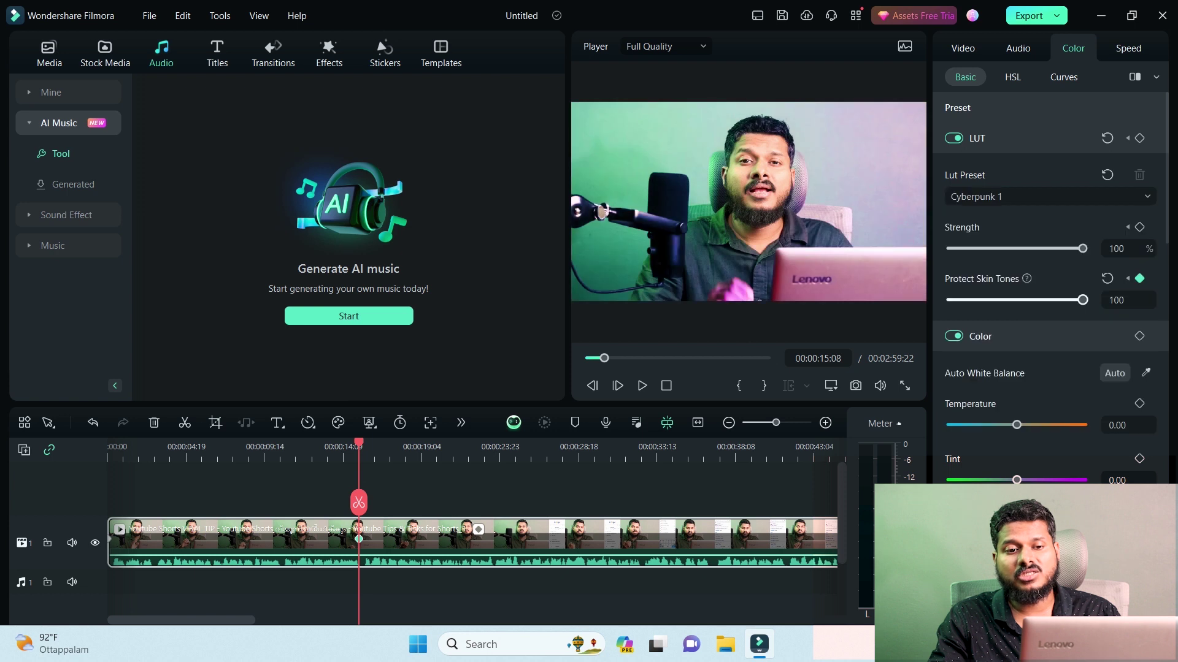
pyautogui.click(1043, 196)
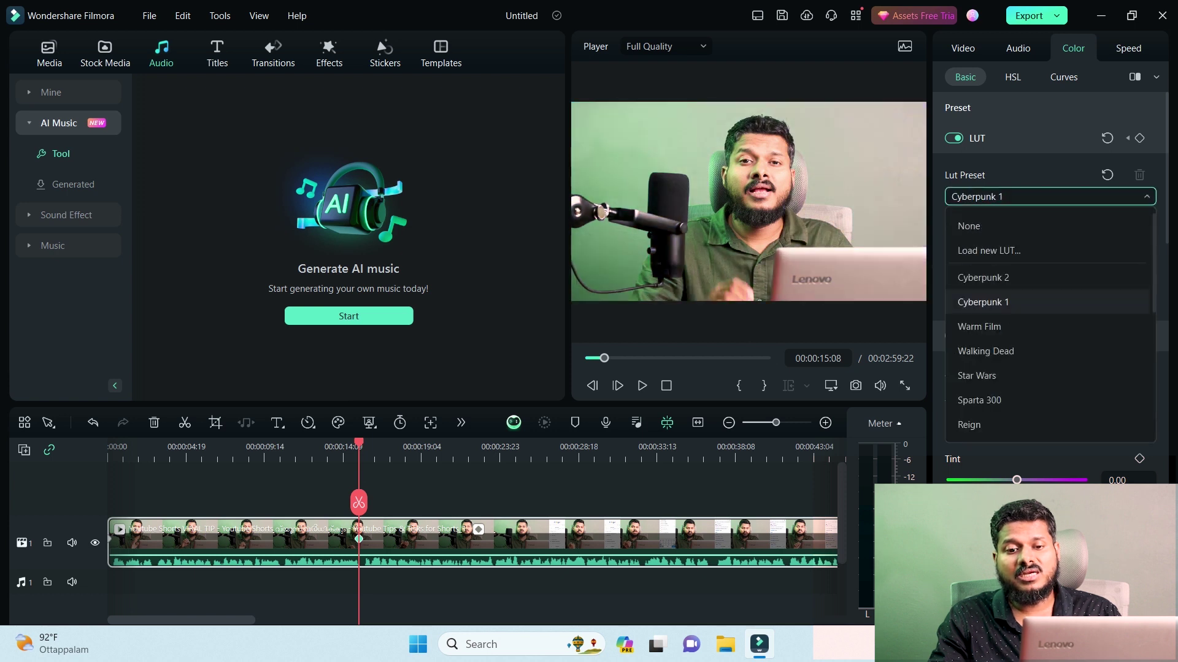
pyautogui.click(981, 301)
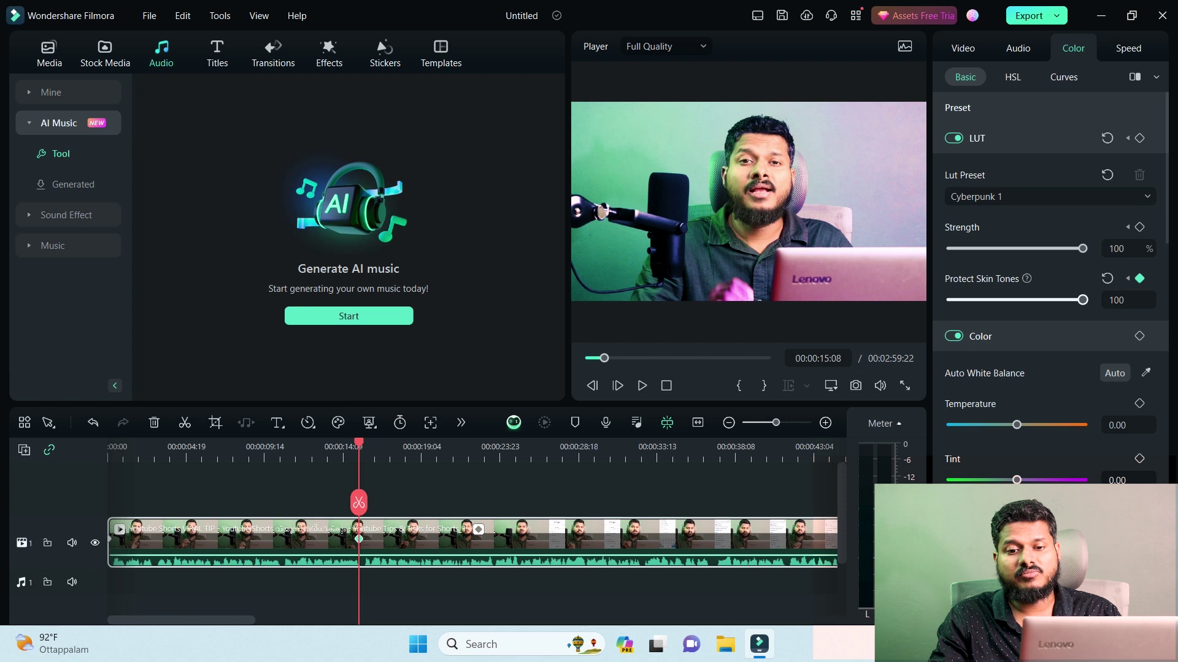
pyautogui.moveTo(1082, 300); pyautogui.dragTo(950, 300)
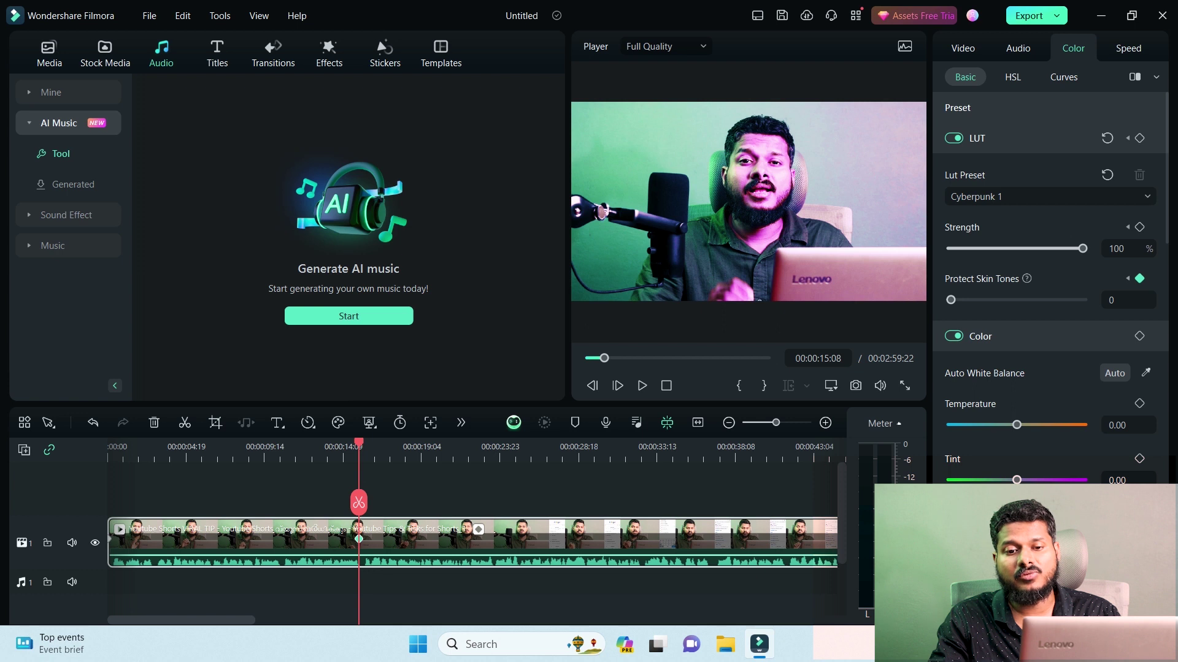
pyautogui.moveTo(950, 300); pyautogui.dragTo(1082, 300)
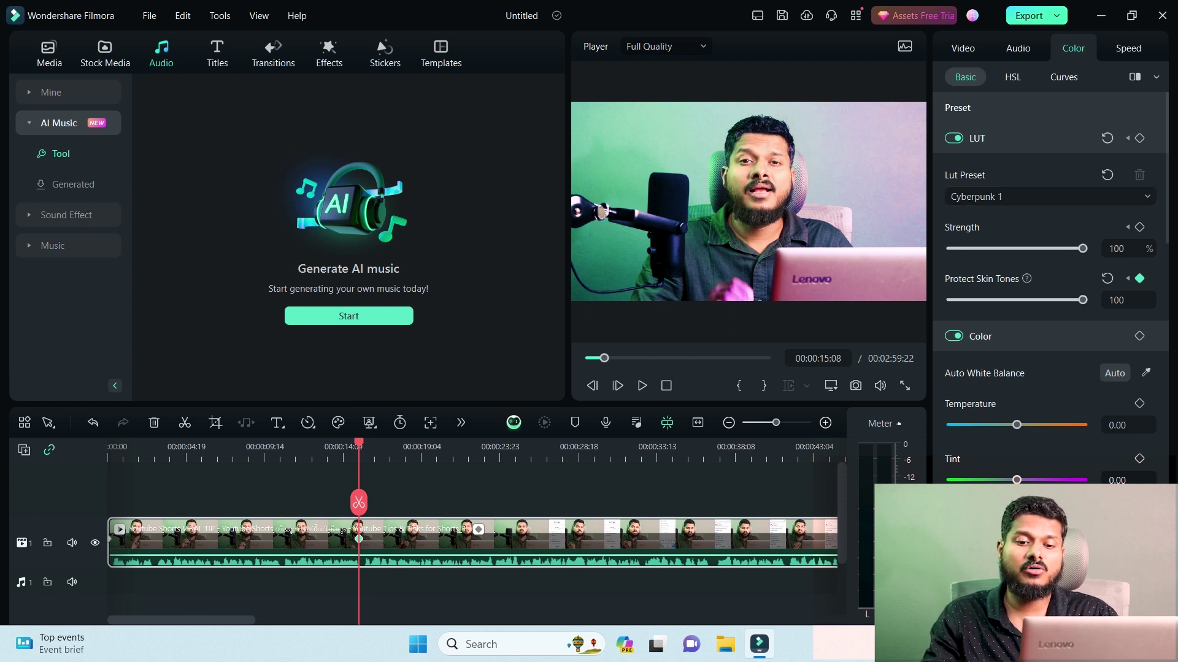
# Step: Reselect the video clip on the timeline and look up the AI Vocal Remover command among its clip options
pyautogui.click(394, 485)
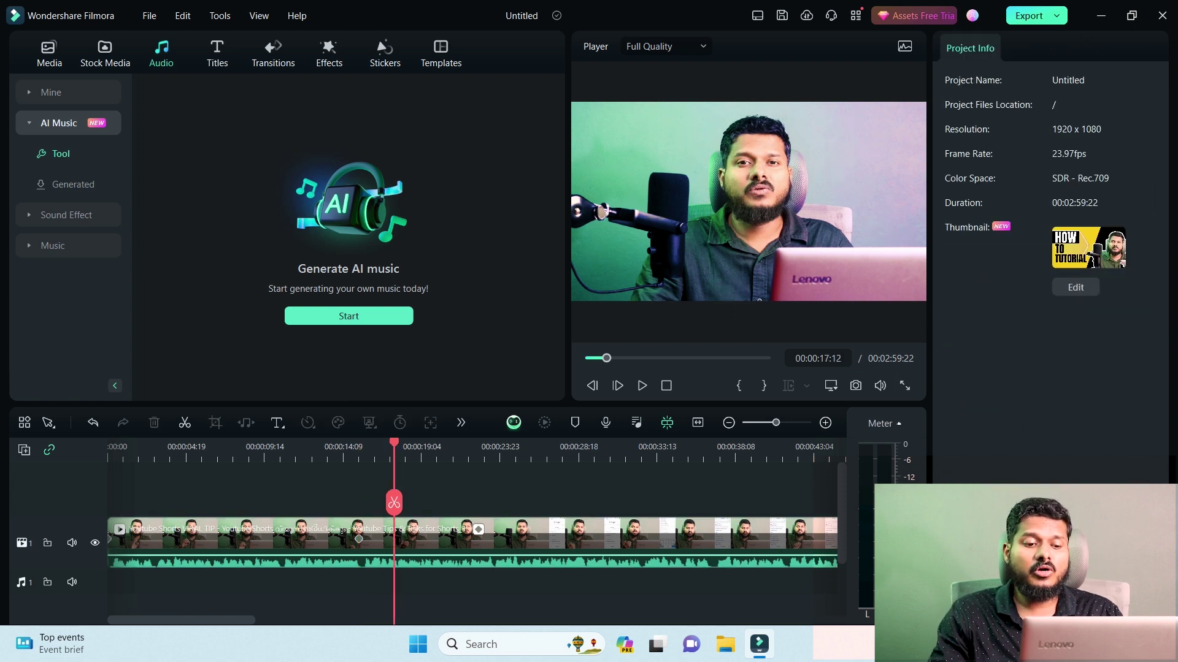
pyautogui.click(246, 537)
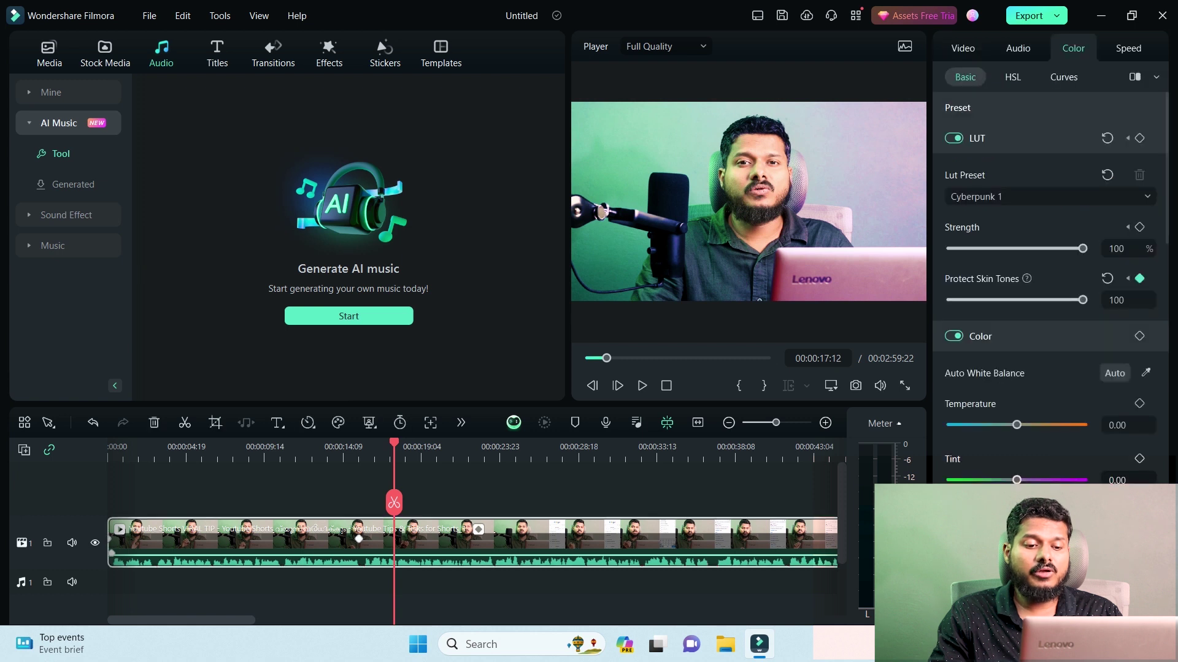
pyautogui.rightClick(516, 536)
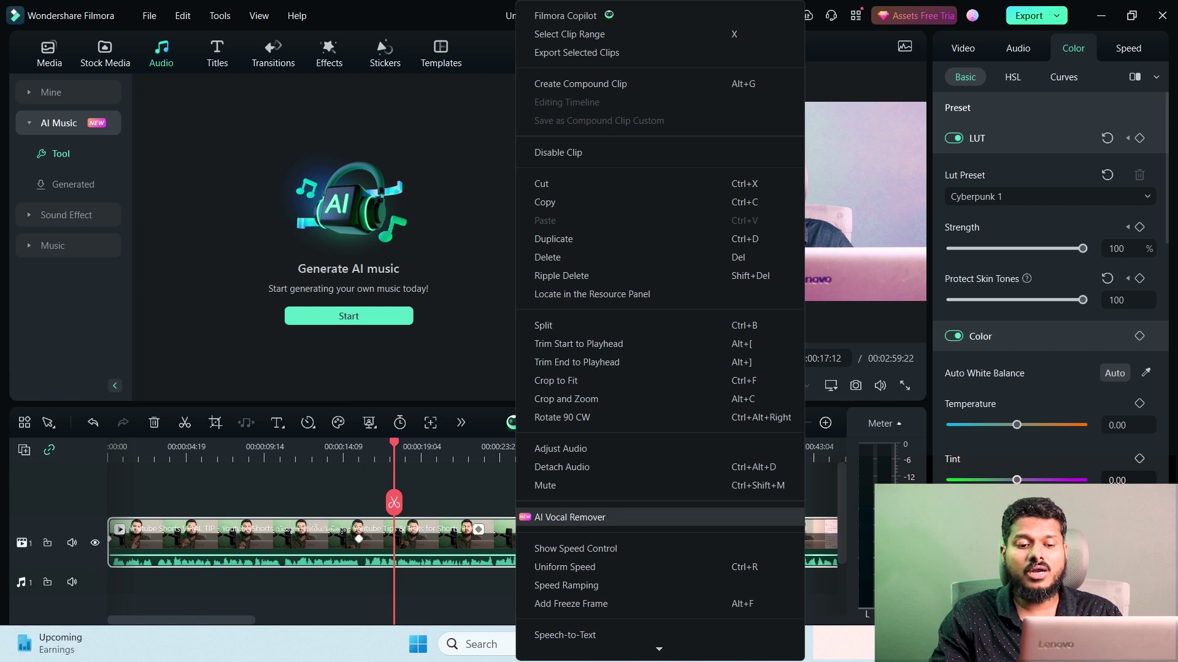
pyautogui.click(570, 517)
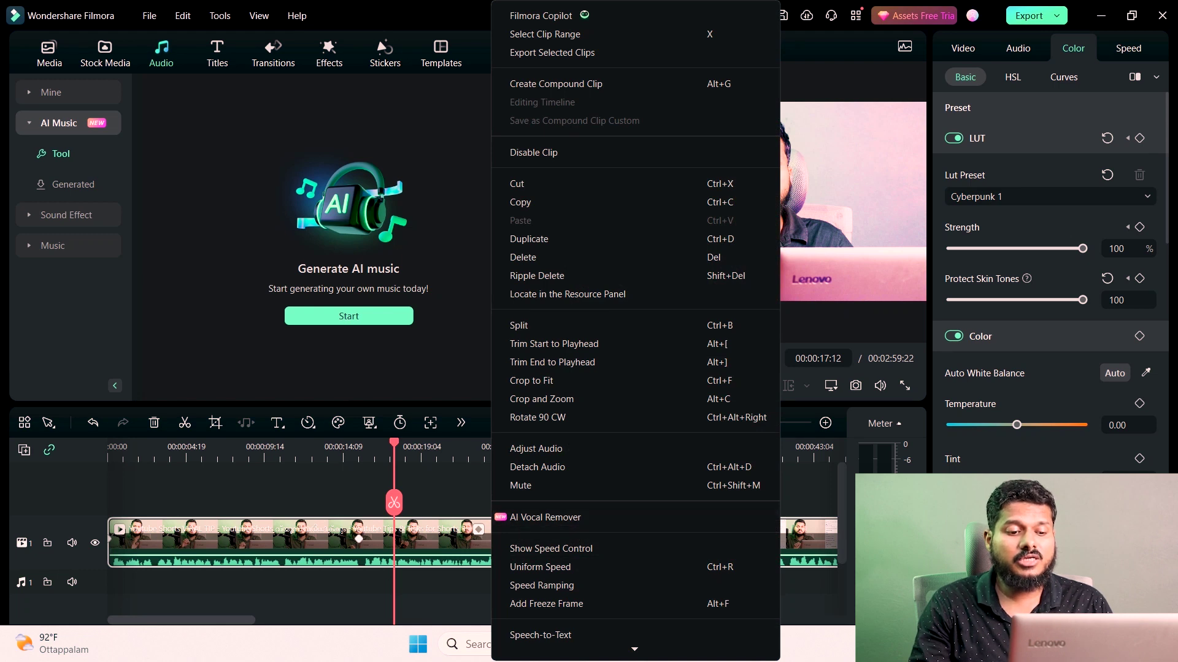
pyautogui.press('Escape')
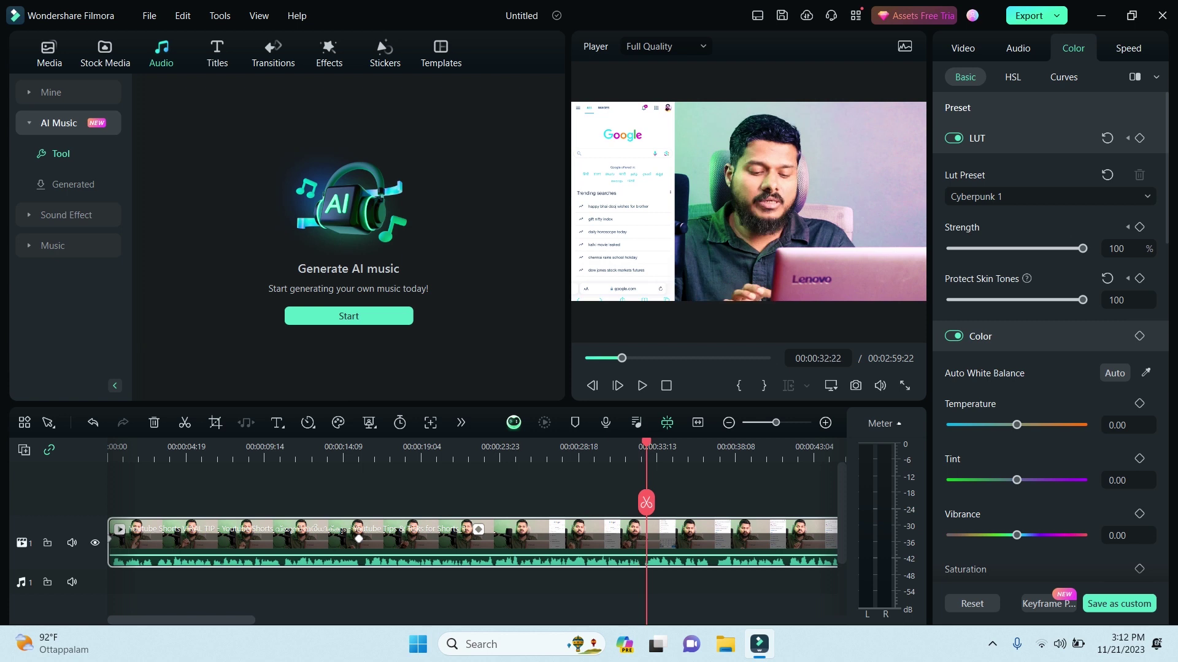
# Step: Move the playhead back to 00:00:21:00 on the timeline
pyautogui.moveTo(678, 443); pyautogui.dragTo(451, 442)
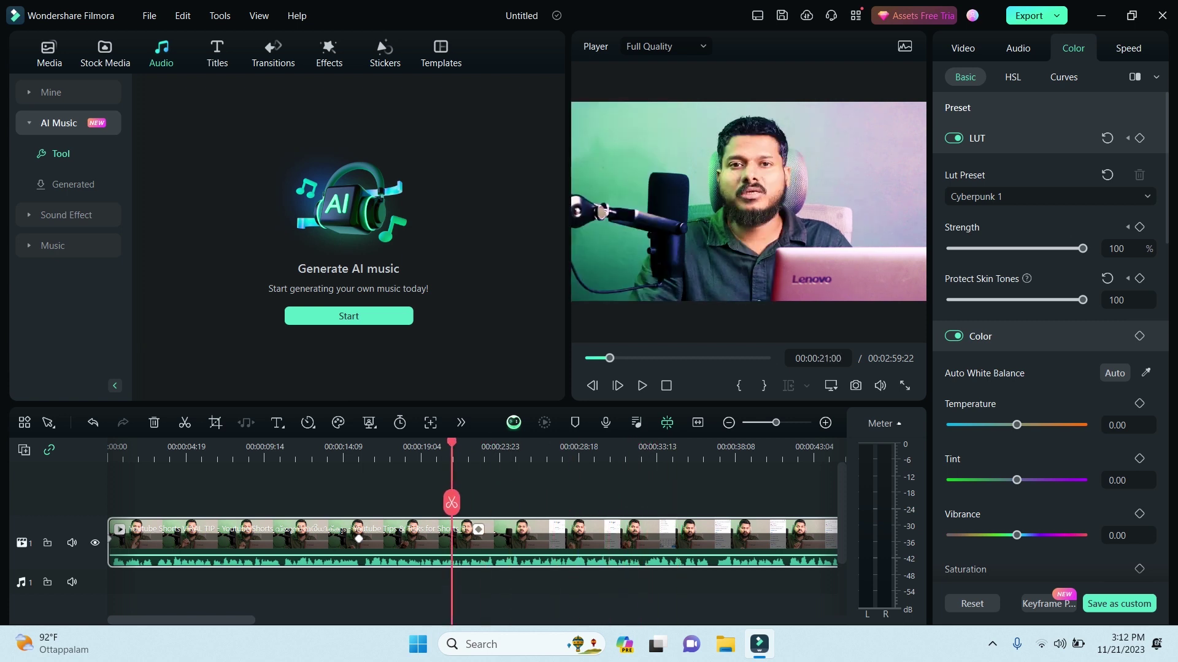